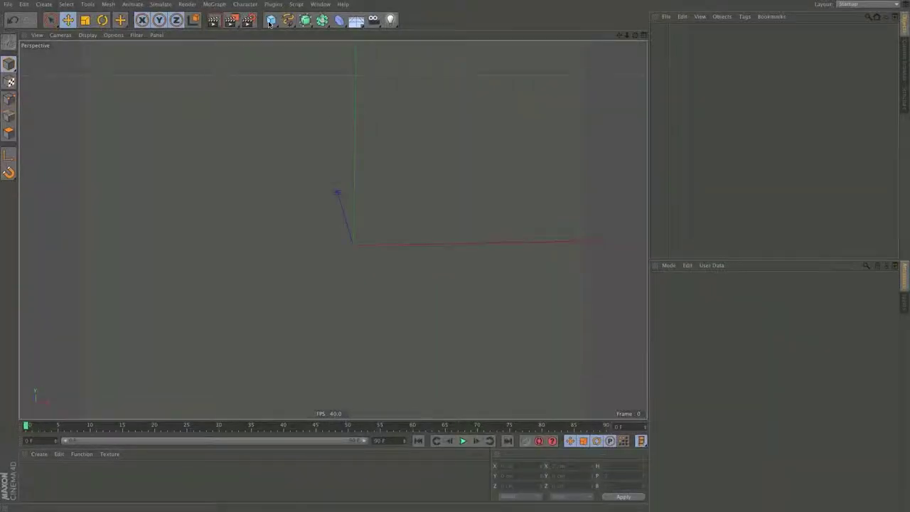
# Create two rectangle splines nested under a Spline Mask, and place that mask inside an Extrude NURBS object.
pyautogui.moveTo(289, 22); pyautogui.dragTo(329, 70)
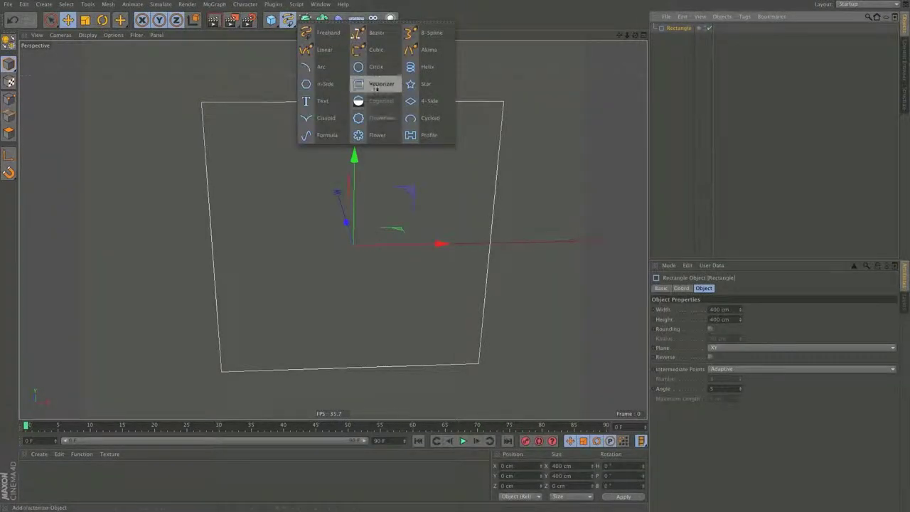
pyautogui.click(359, 83)
pyautogui.click(306, 20)
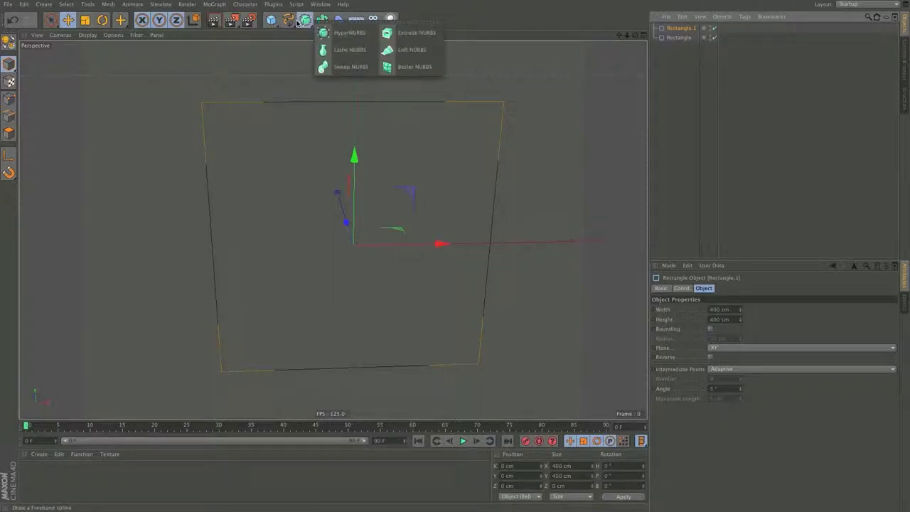
pyautogui.click(388, 33)
pyautogui.click(322, 20)
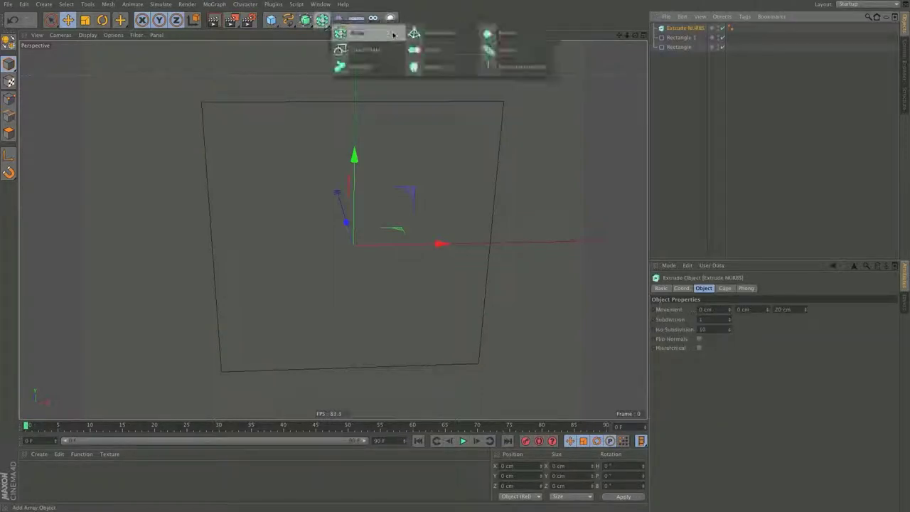
pyautogui.click(436, 45)
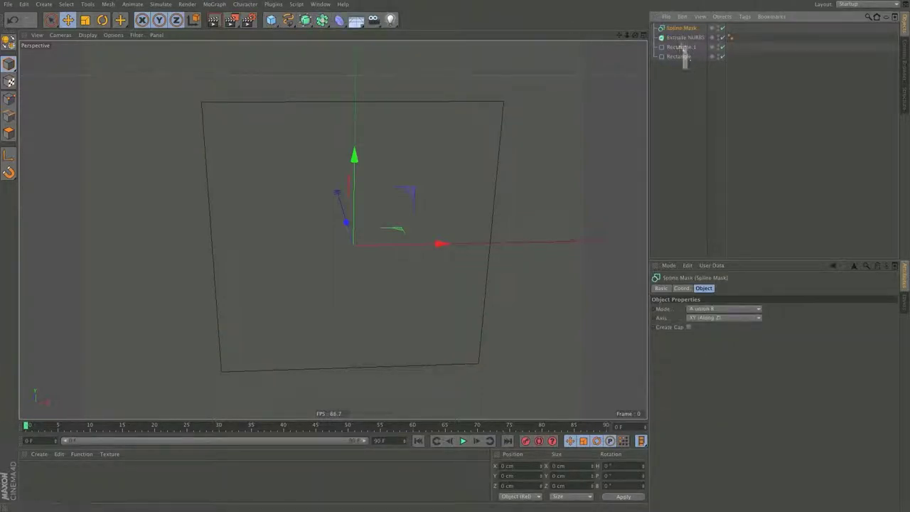
pyautogui.moveTo(684, 64)
pyautogui.mouseDown()
pyautogui.moveTo(681, 30)
pyautogui.moveTo(686, 57)
pyautogui.mouseUp()
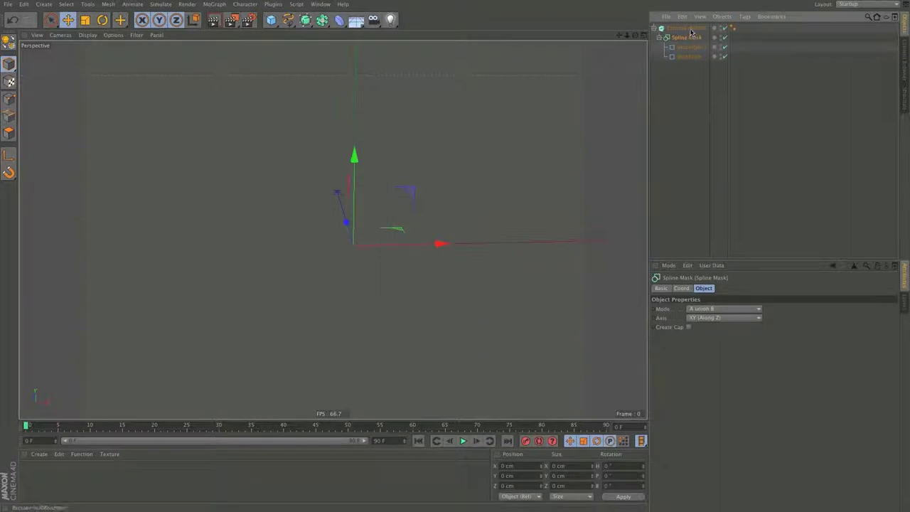
# Rename the first rectangle under the Spline Mask to outer and the second to inner.
pyautogui.doubleClick(695, 50)
pyautogui.write('outer')
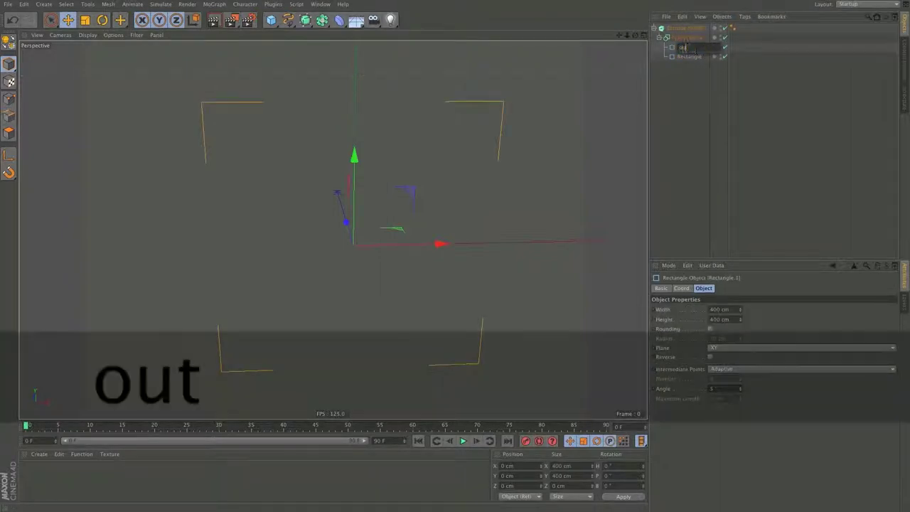
pyautogui.press('Return')
pyautogui.doubleClick(695, 57)
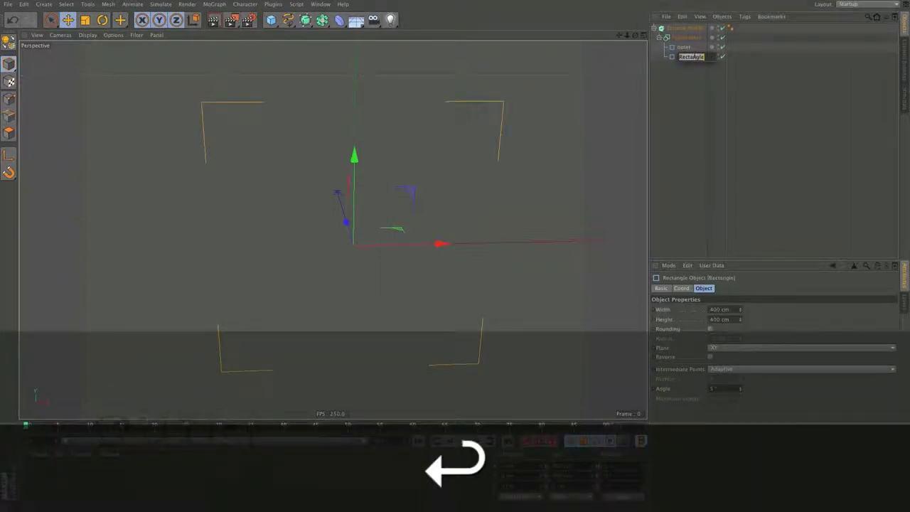
pyautogui.write('inner')
pyautogui.press('Return')
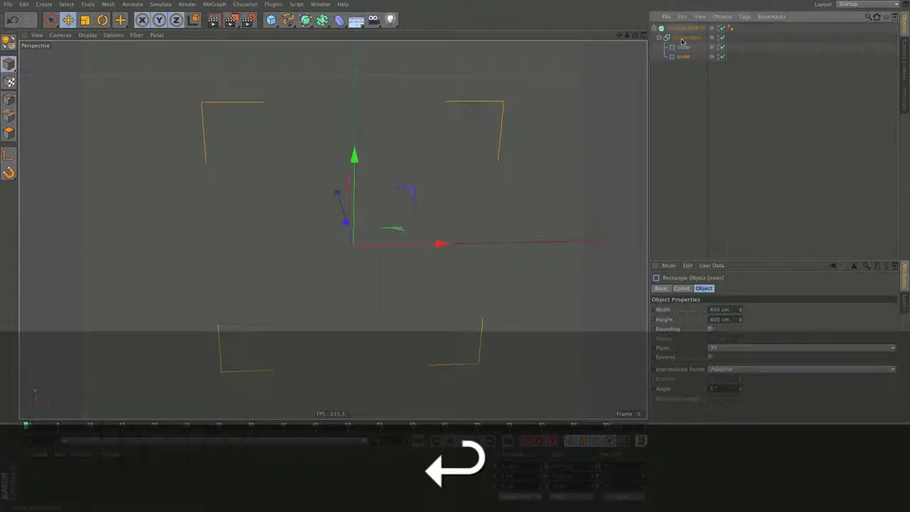
# Set the Spline Mask's mode to A subtract B.
pyautogui.click(686, 39)
pyautogui.click(716, 308)
pyautogui.click(715, 327)
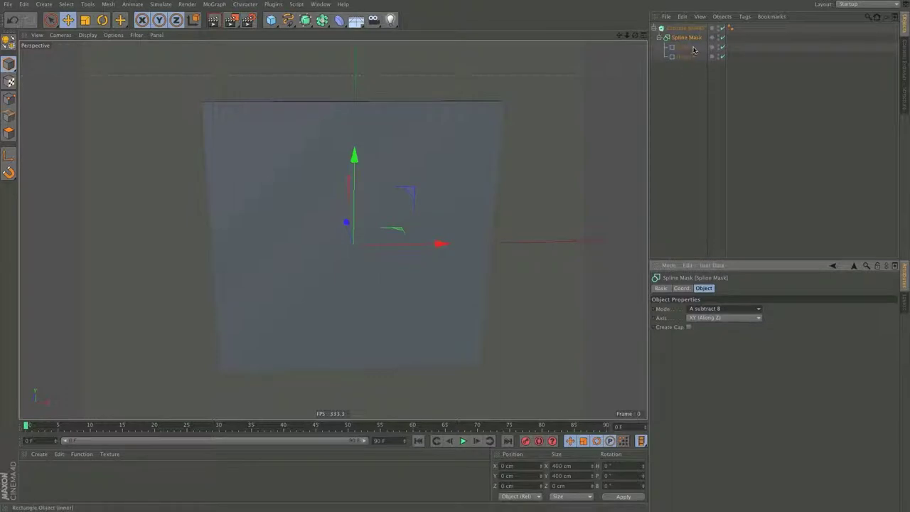
# Set the intermediate points of both the outer and inner rectangles to Uniform.
pyautogui.moveTo(692, 47); pyautogui.dragTo(677, 62)
pyautogui.click(723, 370)
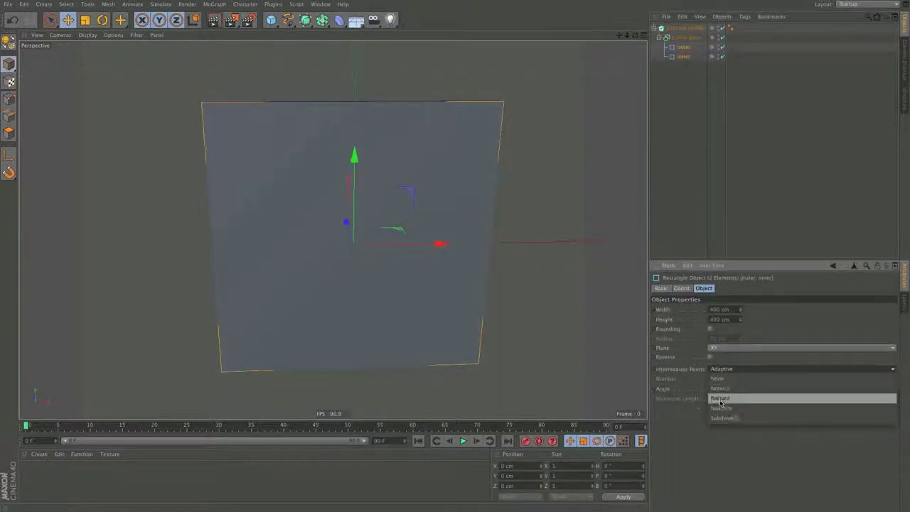
pyautogui.click(720, 395)
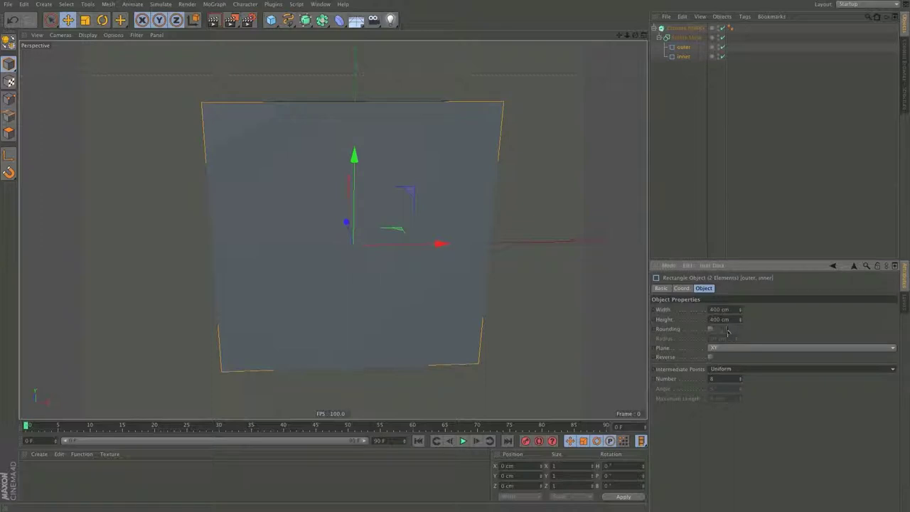
# Size both rectangles to 100 cm wide and 100 cm high, with rounding enabled at a 25 cm radius.
pyautogui.moveTo(730, 311); pyautogui.dragTo(686, 315)
pyautogui.write('100')
pyautogui.press('Tab')
pyautogui.write('10')
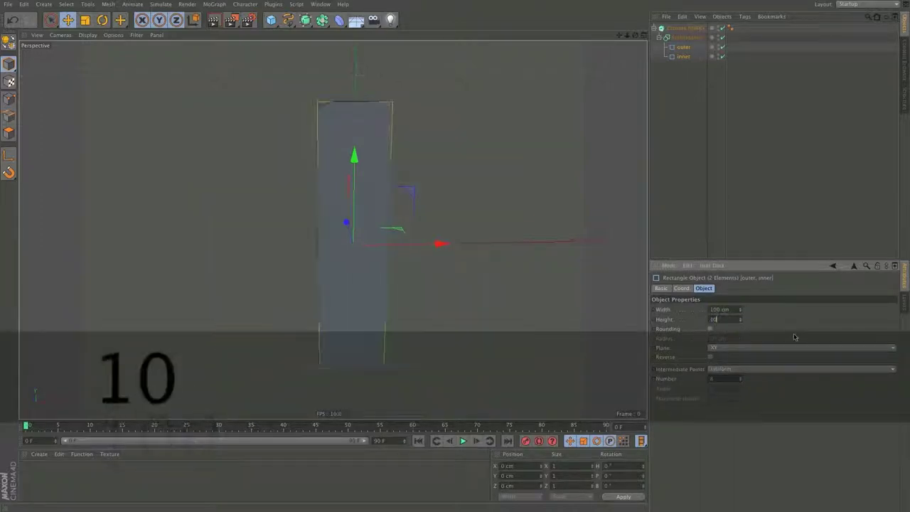
pyautogui.write('0')
pyautogui.press('Return')
pyautogui.click(709, 331)
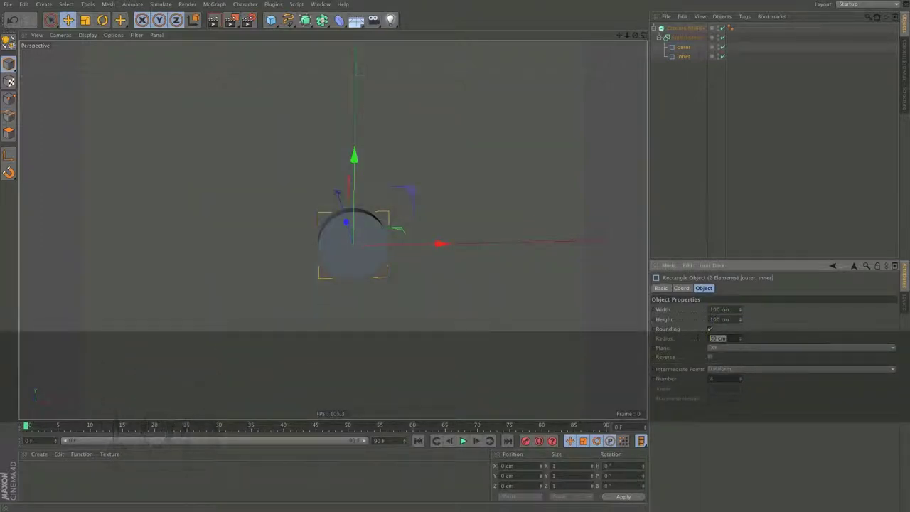
pyautogui.write('25')
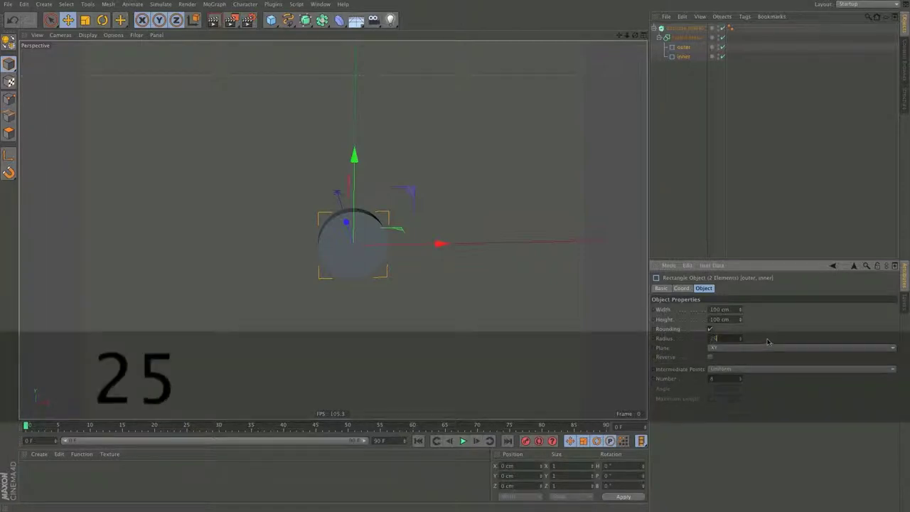
pyautogui.press('Return')
# Set the inner rectangle's width and height to 50 cm each.
pyautogui.click(688, 57)
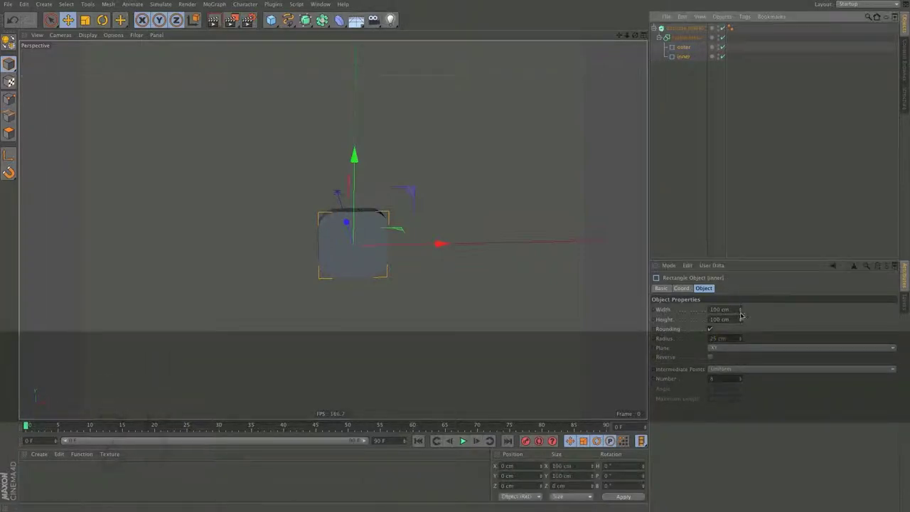
pyautogui.moveTo(734, 310); pyautogui.dragTo(703, 308)
pyautogui.write('50')
pyautogui.press('BackSpace')
pyautogui.write('00')
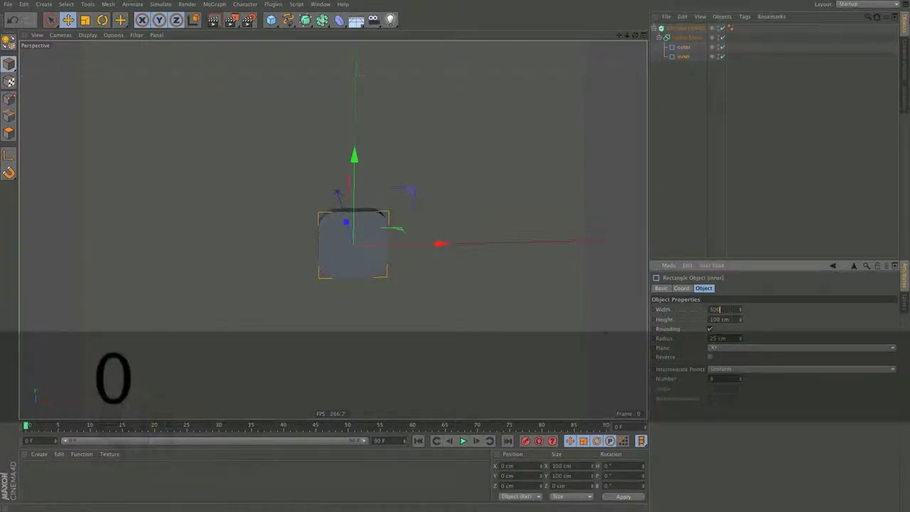
pyautogui.doubleClick(716, 310)
pyautogui.write('50')
pyautogui.press('Tab')
pyautogui.write('50')
pyautogui.press('Return')
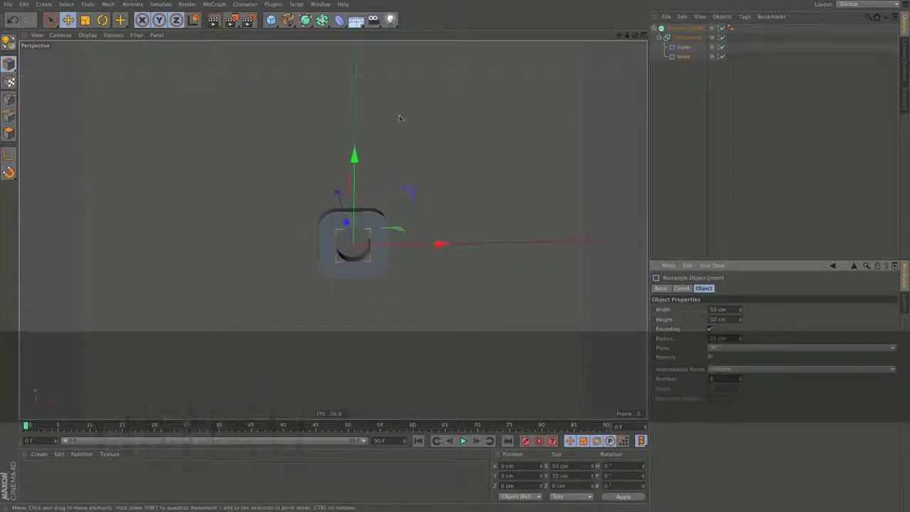
# Add a Null object, parent the Extrude NURBS to it, and duplicate the extrude until the Null holds four of them.
pyautogui.keyDown('alt'); pyautogui.moveTo(259, 208); pyautogui.dragTo(300, 211, button='right'); pyautogui.keyUp('alt')
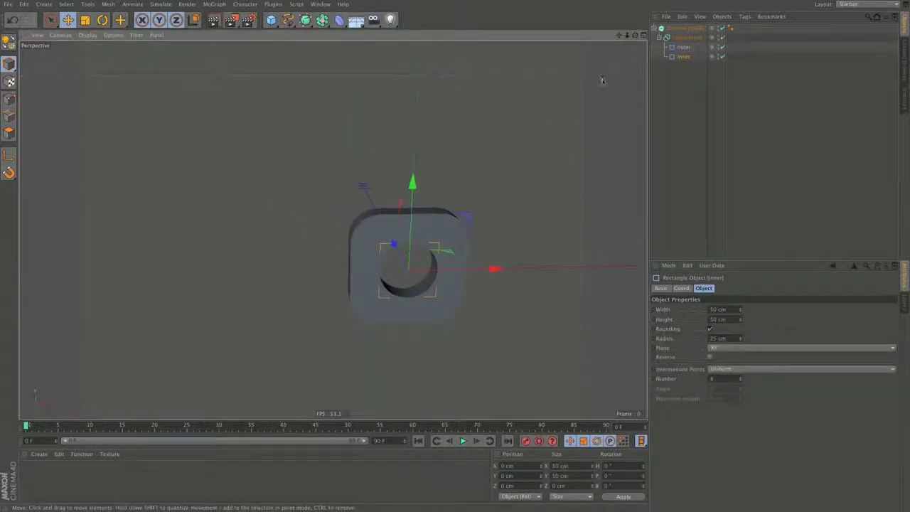
pyautogui.click(271, 19)
pyautogui.click(289, 31)
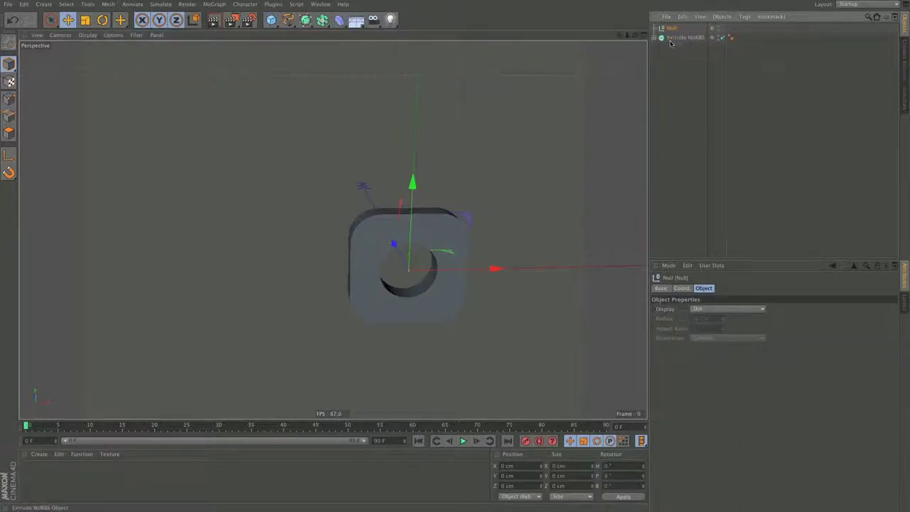
pyautogui.moveTo(674, 31); pyautogui.dragTo(674, 29)
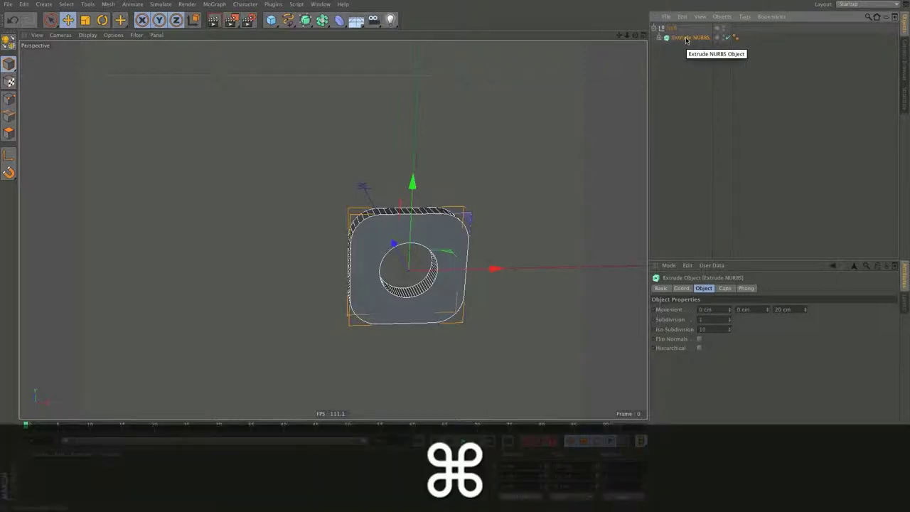
pyautogui.keyDown('super'); pyautogui.moveTo(687, 41); pyautogui.dragTo(695, 61); pyautogui.keyUp('super')
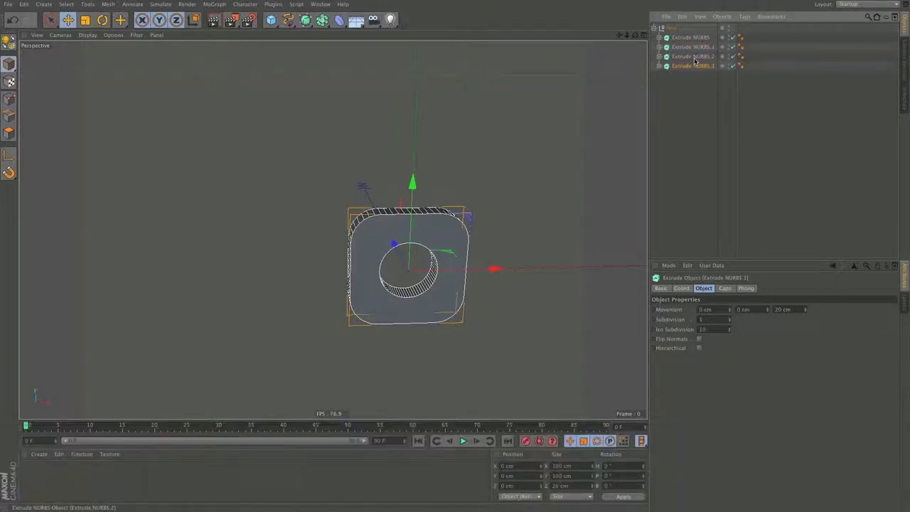
# Add an XPresso tag to the Null object.
pyautogui.rightClick(669, 28)
pyautogui.moveTo(684, 35)
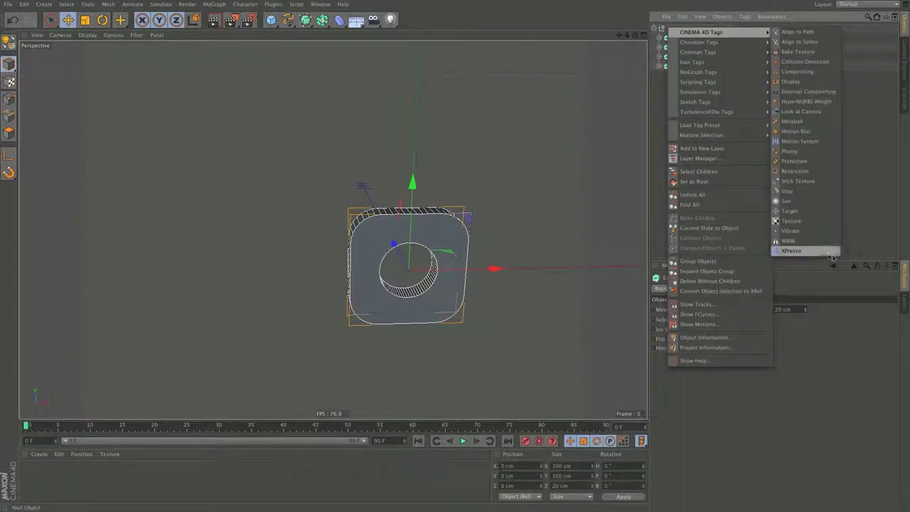
pyautogui.click(791, 250)
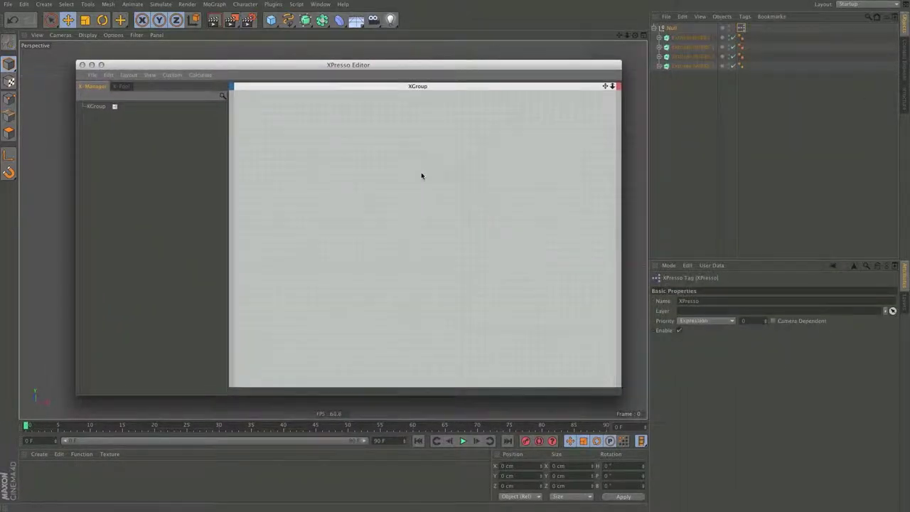
# Bring the first extrude's outer rectangle into the XPresso graph as a node and give it an Object input port.
pyautogui.click(669, 46)
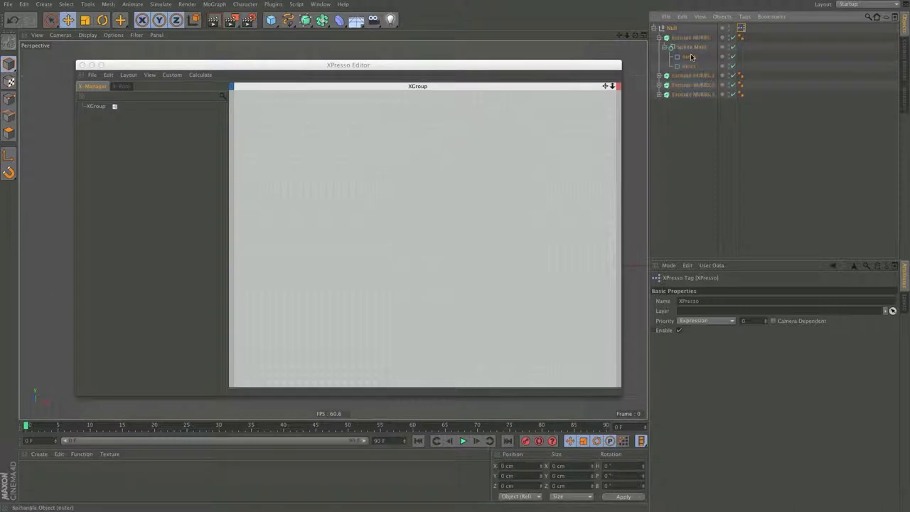
pyautogui.moveTo(687, 56); pyautogui.dragTo(545, 128)
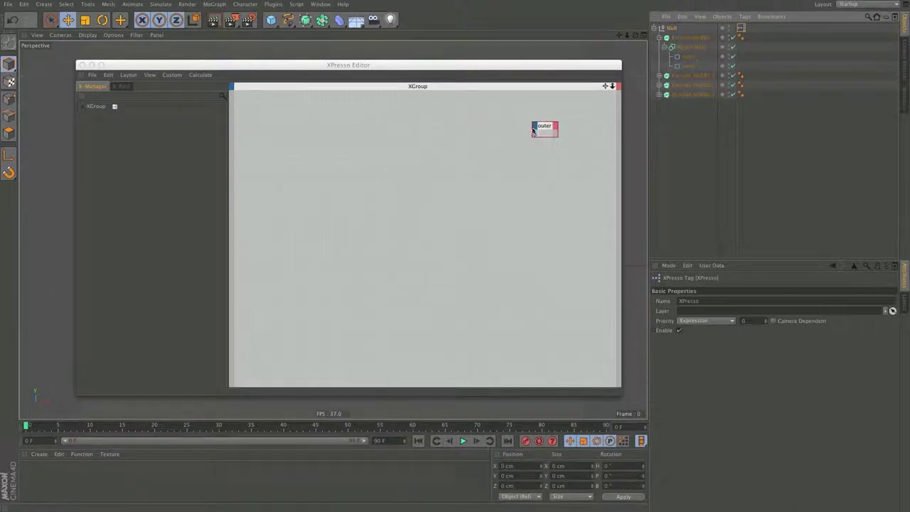
pyautogui.click(534, 128)
pyautogui.click(553, 182)
# Add a Hierarchy iterator node to the XPresso graph and place it to the left of the outer node.
pyautogui.rightClick(385, 162)
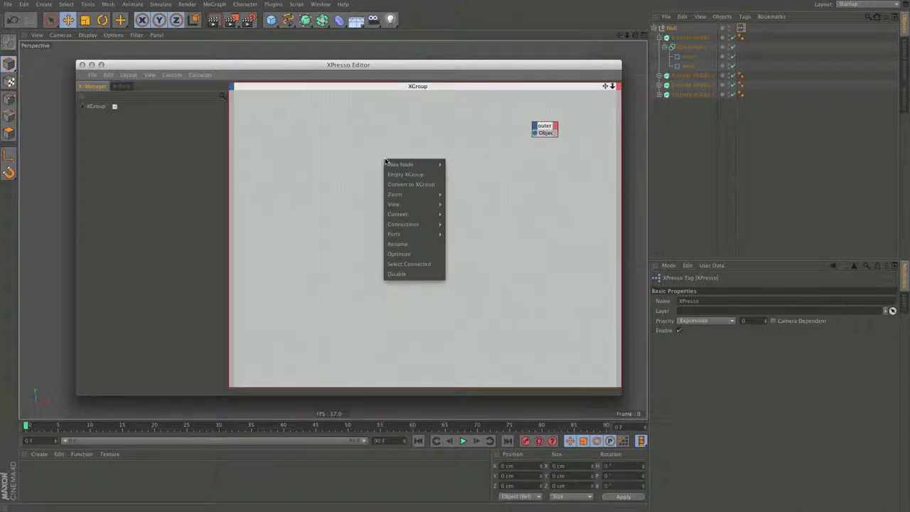
pyautogui.moveTo(400, 164)
pyautogui.moveTo(456, 164)
pyautogui.moveTo(522, 165)
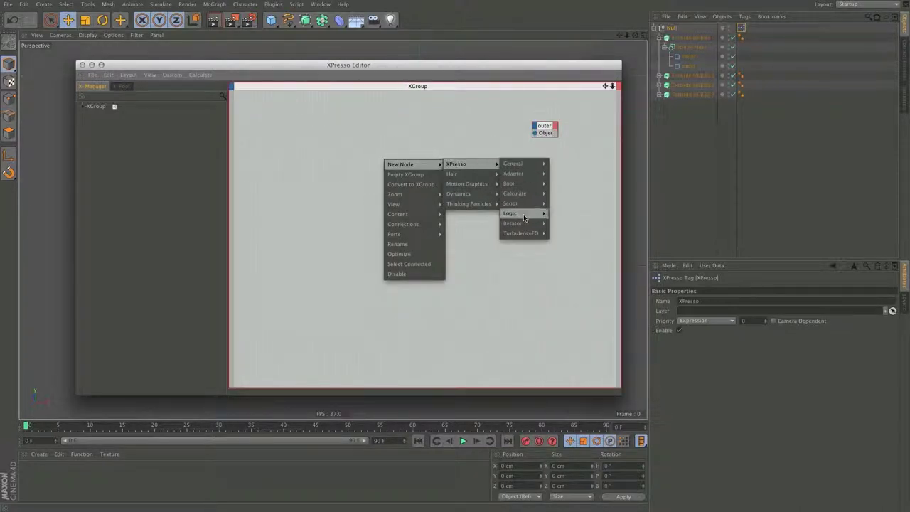
pyautogui.moveTo(527, 222)
pyautogui.click(558, 221)
pyautogui.moveTo(388, 154); pyautogui.dragTo(352, 154)
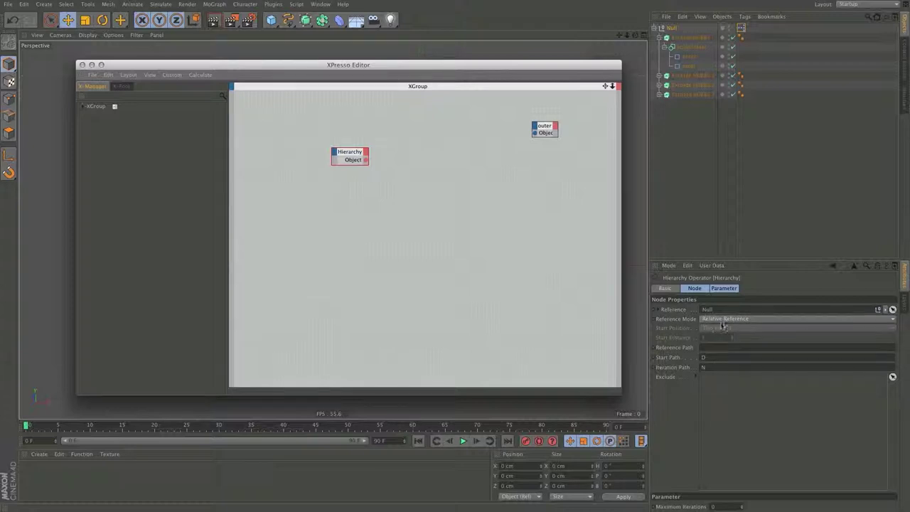
# Duplicate the Hierarchy node, add an Object input port to the copy, and connect the original's Object output to it.
pyautogui.click(659, 37)
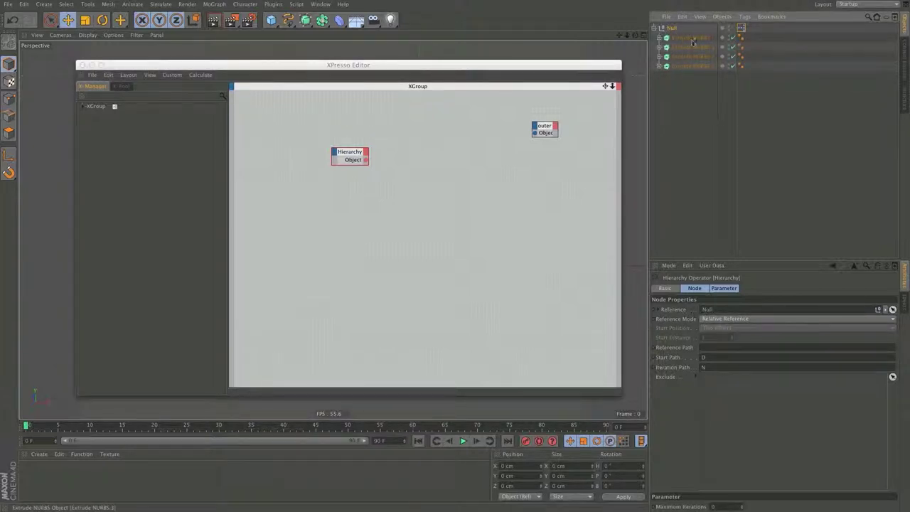
pyautogui.click(348, 155)
pyautogui.keyDown('super'); pyautogui.moveTo(349, 154); pyautogui.dragTo(400, 156); pyautogui.keyUp('super')
pyautogui.click(400, 148)
pyautogui.click(409, 166)
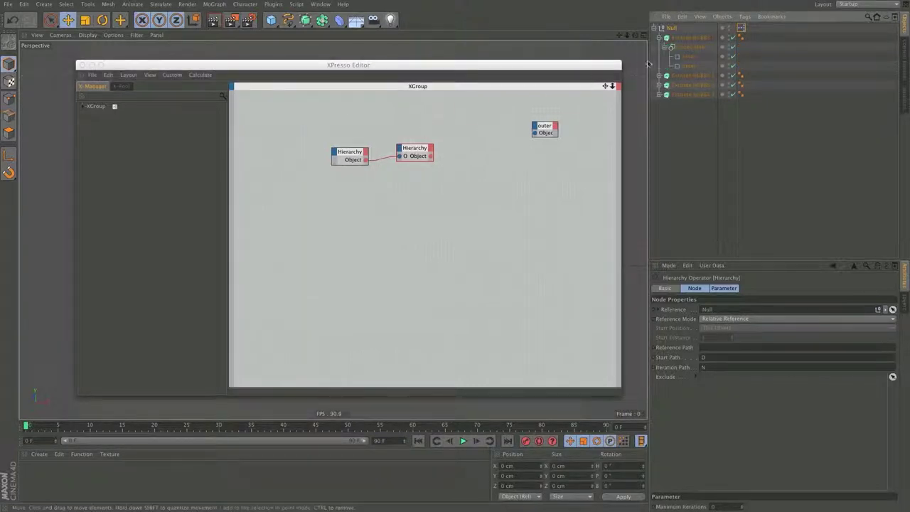
# Add a third Hierarchy node by duplicating the second, feed it the second's Object output, and line it up in the row.
pyautogui.click(694, 38)
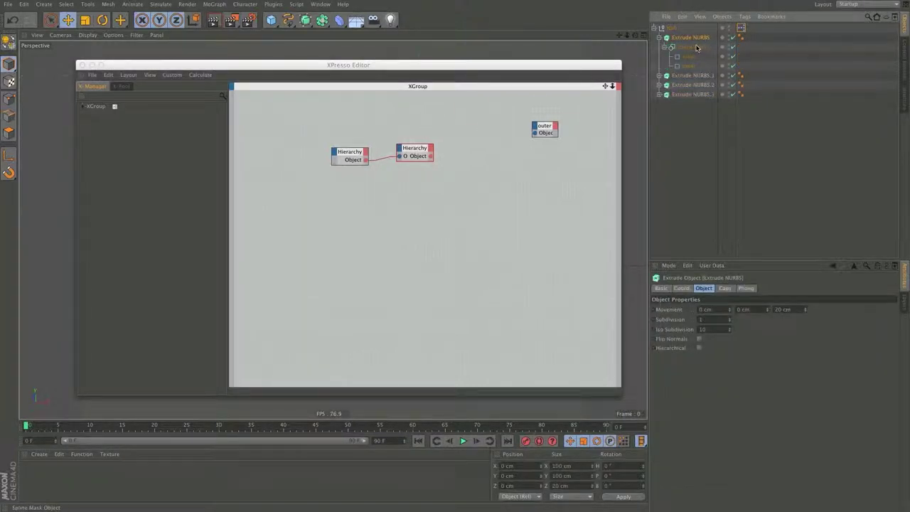
pyautogui.click(663, 46)
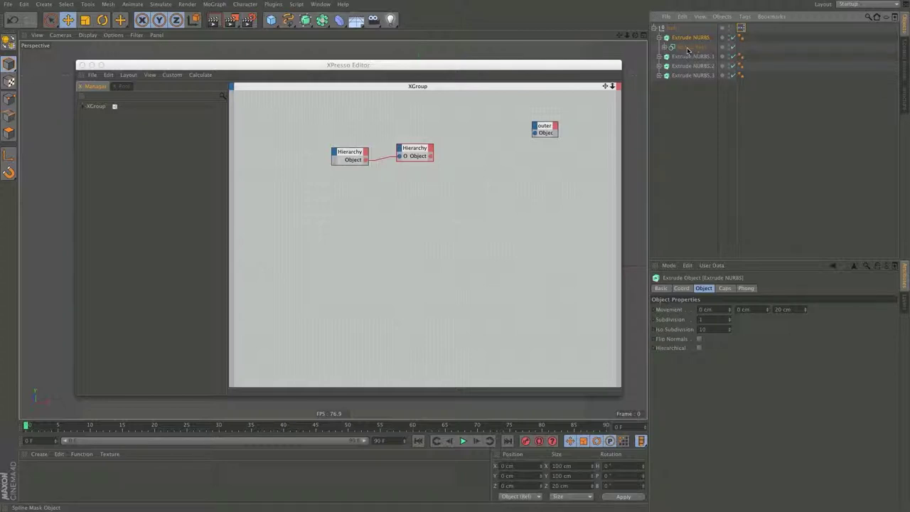
pyautogui.keyDown('super'); pyautogui.moveTo(413, 150); pyautogui.dragTo(472, 144); pyautogui.keyUp('super')
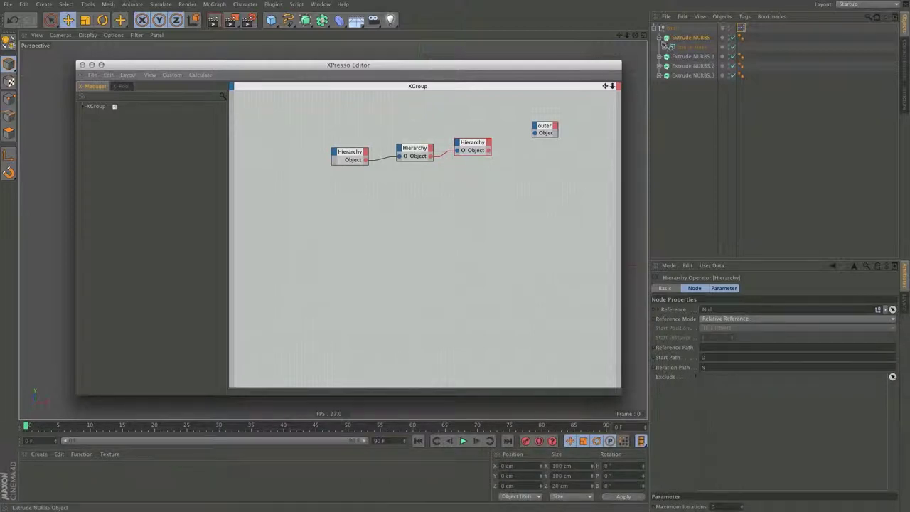
pyautogui.click(665, 47)
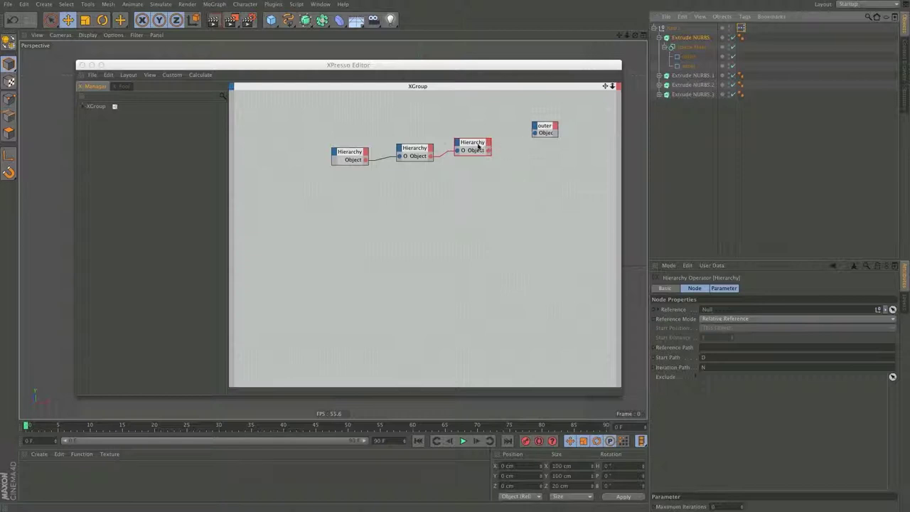
pyautogui.moveTo(478, 146); pyautogui.dragTo(483, 153)
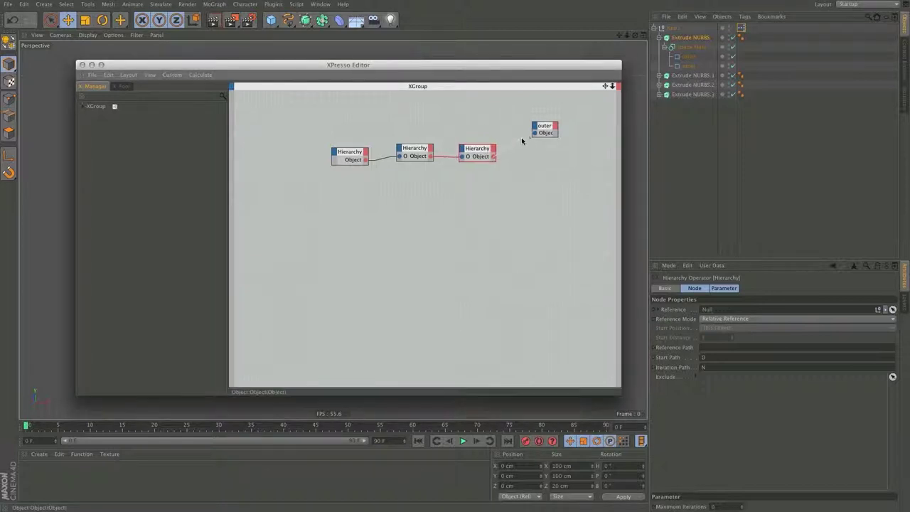
# Connect the third Hierarchy node's Object output to the outer node and add a Count output port to each Hierarchy node.
pyautogui.moveTo(535, 135); pyautogui.dragTo(560, 139)
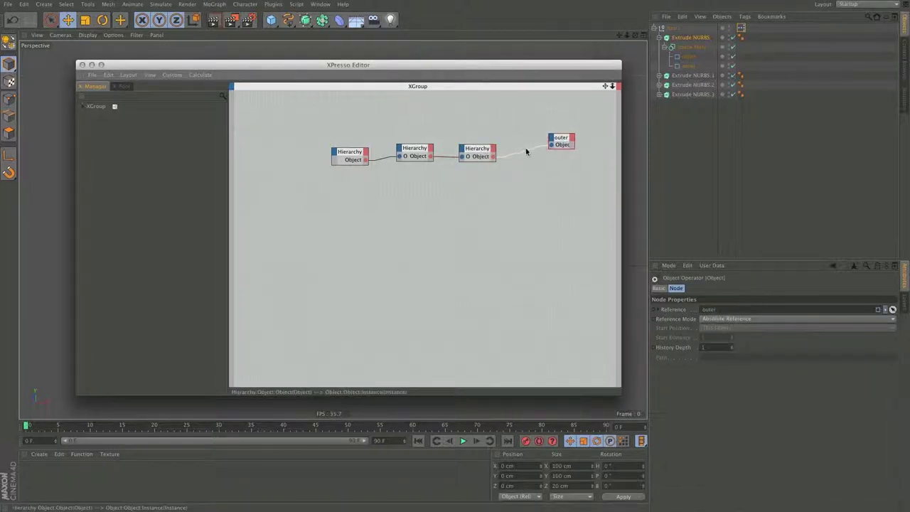
pyautogui.click(367, 151)
pyautogui.click(372, 168)
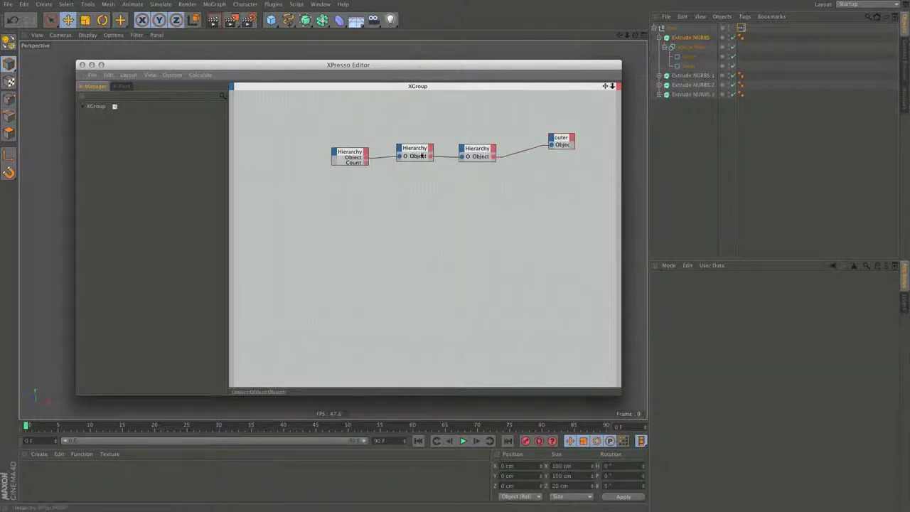
pyautogui.click(430, 149)
pyautogui.click(438, 155)
pyautogui.click(494, 149)
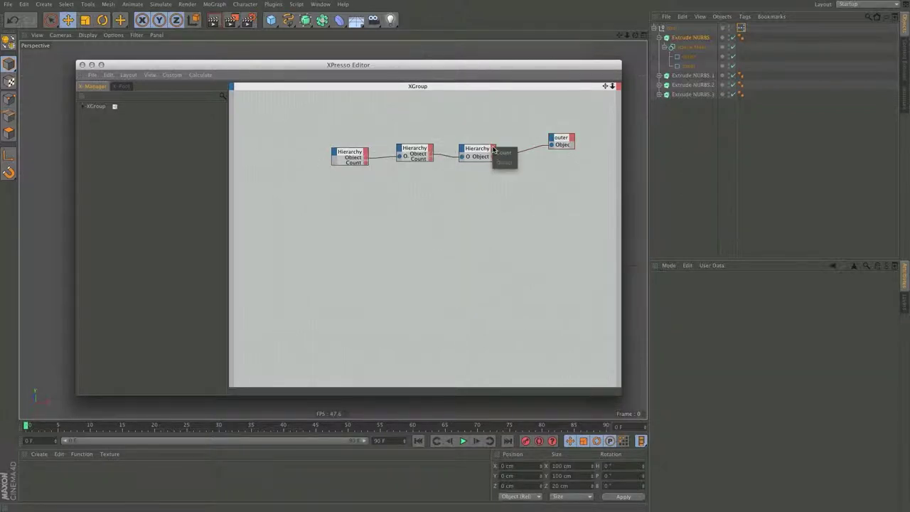
pyautogui.click(501, 153)
# Add a Result node for each of the three Hierarchy nodes and connect each node's Count output to its own Result.
pyautogui.rightClick(341, 188)
pyautogui.moveTo(372, 193)
pyautogui.moveTo(421, 193)
pyautogui.moveTo(473, 197)
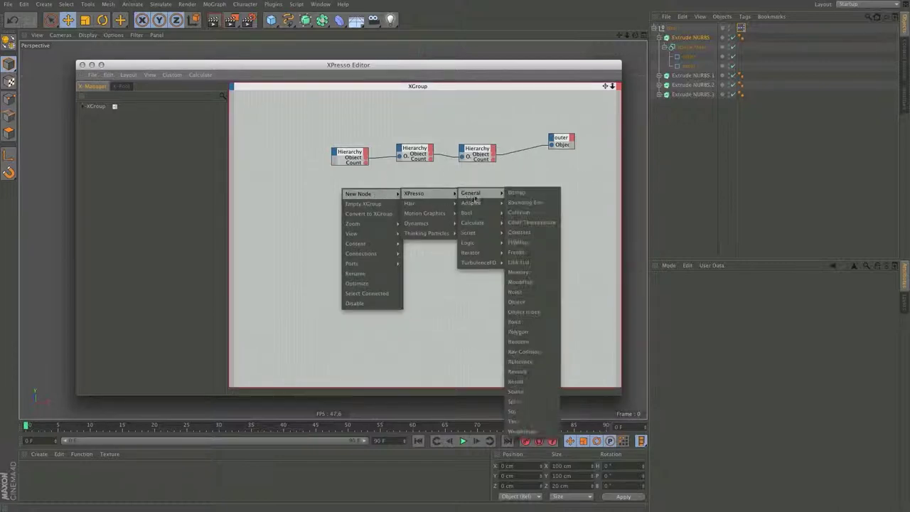
pyautogui.click(517, 381)
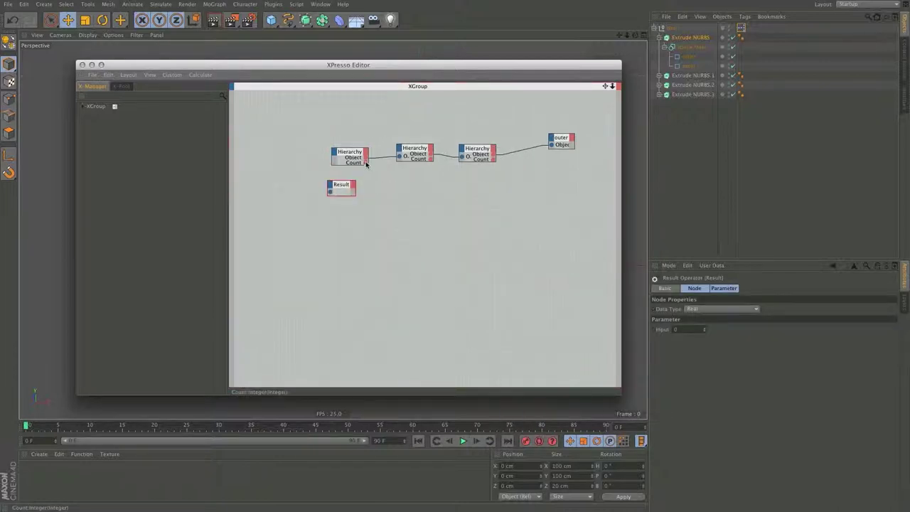
pyautogui.moveTo(366, 164); pyautogui.dragTo(445, 189)
pyautogui.moveTo(431, 159); pyautogui.dragTo(494, 160)
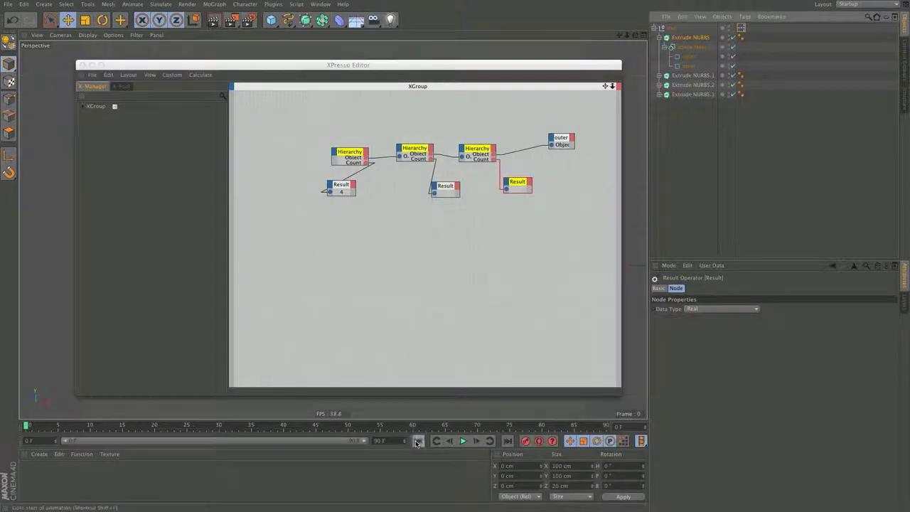
# Move all the Hierarchy nodes to the start of the XGroup's node list and return the animation to its first frame.
pyautogui.click(84, 107)
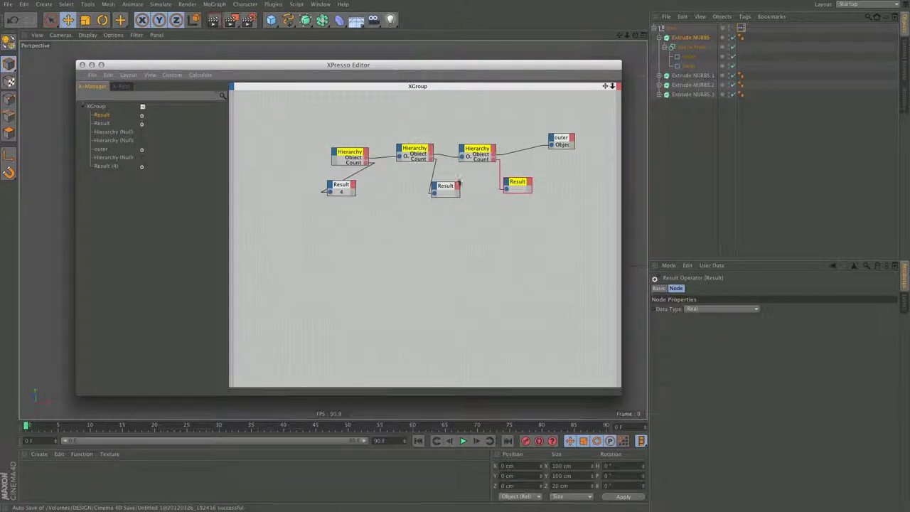
pyautogui.moveTo(106, 159); pyautogui.dragTo(109, 114)
pyautogui.keyDown('shift'); pyautogui.click(109, 134); pyautogui.keyUp('shift')
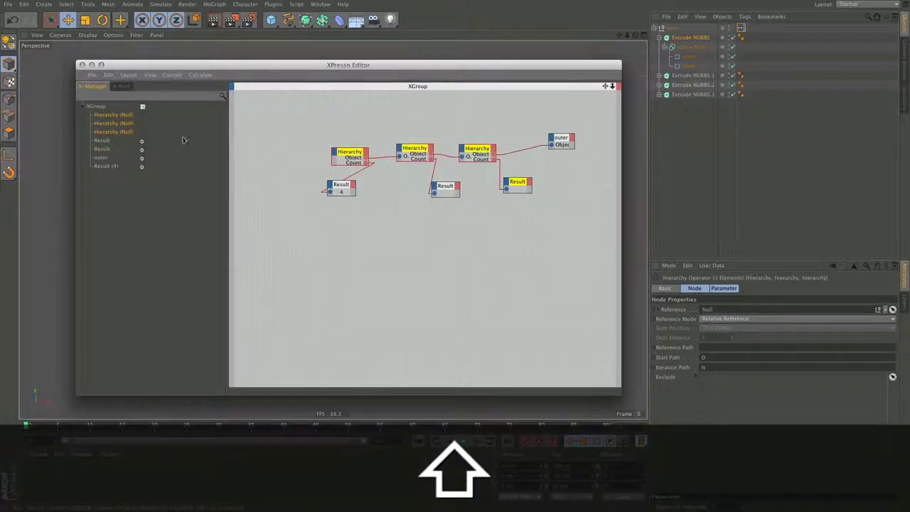
pyautogui.click(420, 442)
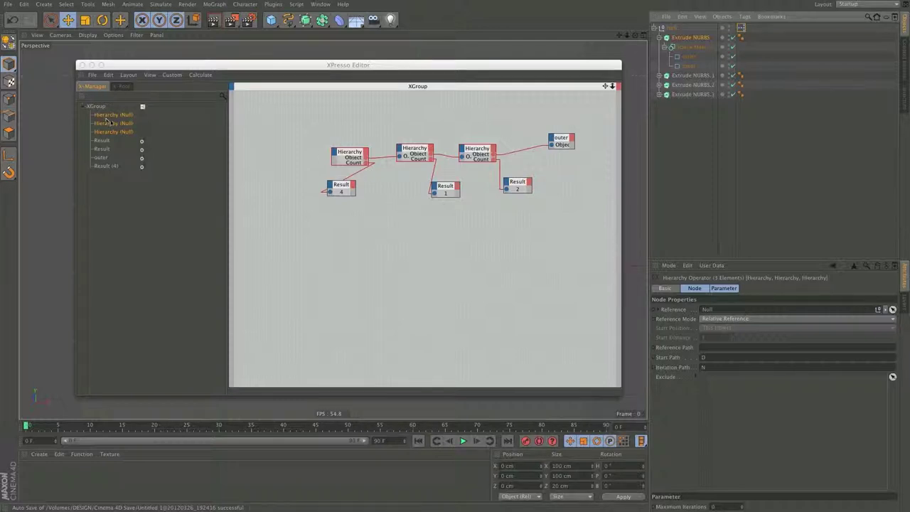
# Reorder the Hierarchy nodes among themselves in the XGroup list and move the first Hierarchy's Result node above the outer node.
pyautogui.click(109, 116)
pyautogui.moveTo(114, 131); pyautogui.dragTo(111, 113)
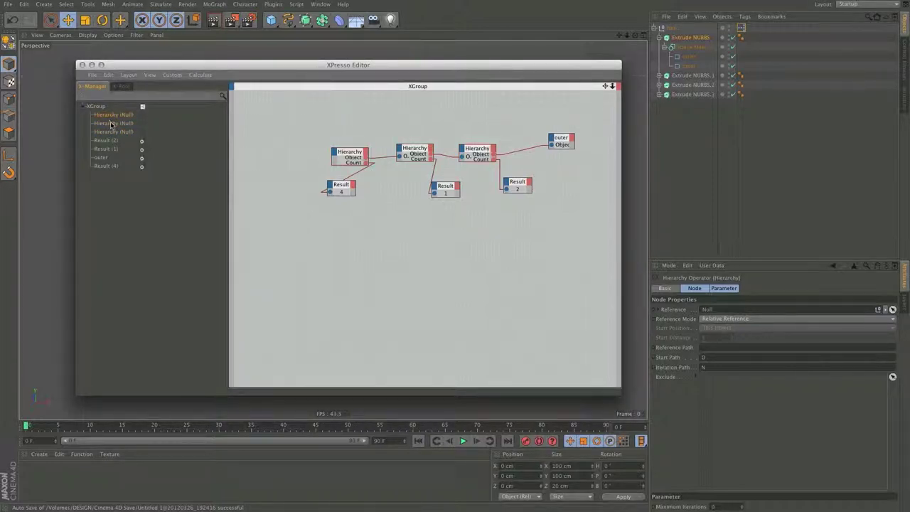
pyautogui.click(113, 132)
pyautogui.moveTo(112, 133); pyautogui.dragTo(112, 119)
pyautogui.moveTo(106, 167); pyautogui.dragTo(108, 153)
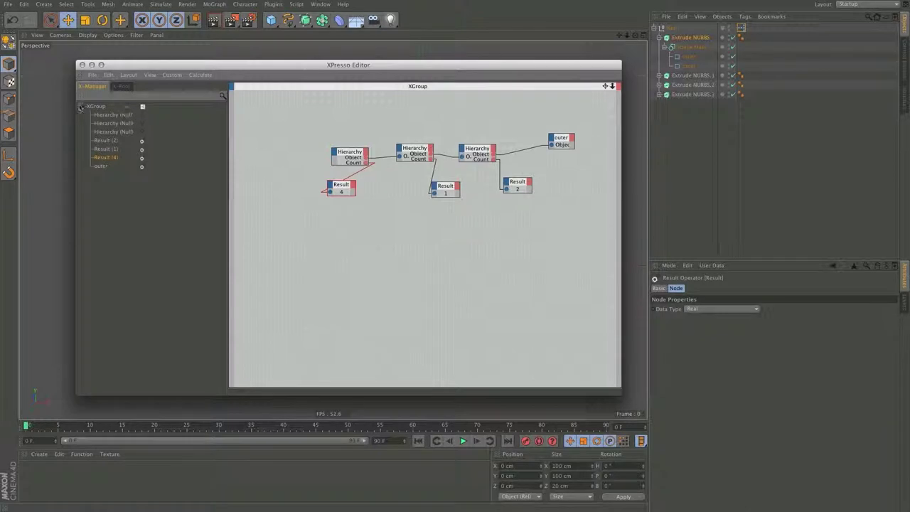
# Close and reopen the XPresso Editor, then give the outer node Height, Width and Radius input ports and expand it to show them.
pyautogui.click(82, 65)
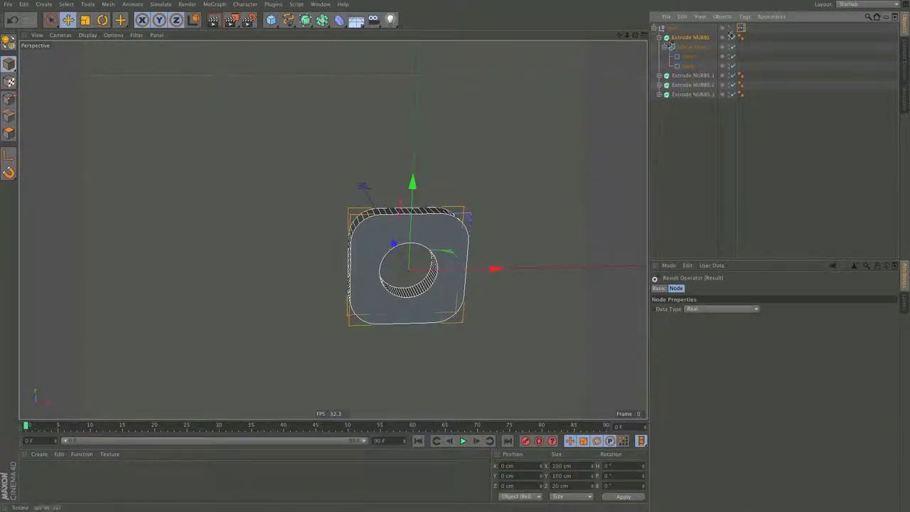
pyautogui.doubleClick(740, 28)
pyautogui.moveTo(565, 138); pyautogui.dragTo(569, 146)
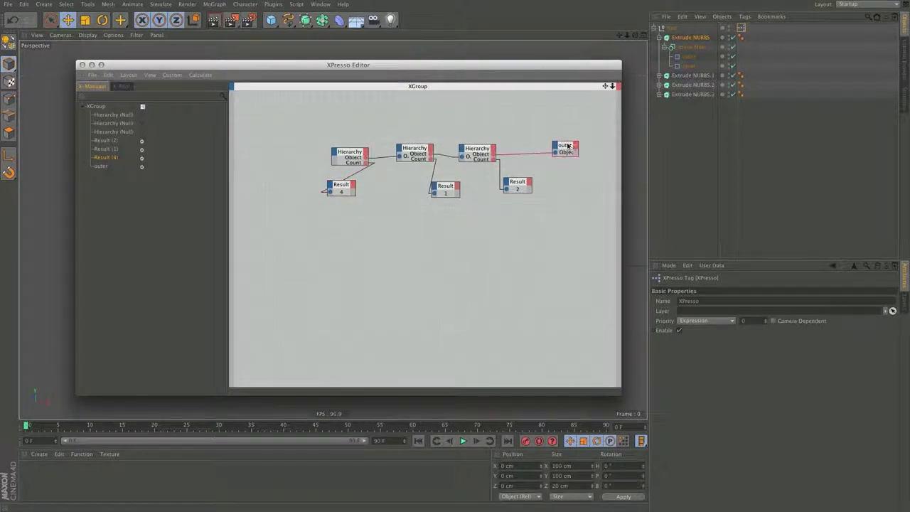
pyautogui.click(556, 146)
pyautogui.moveTo(583, 201)
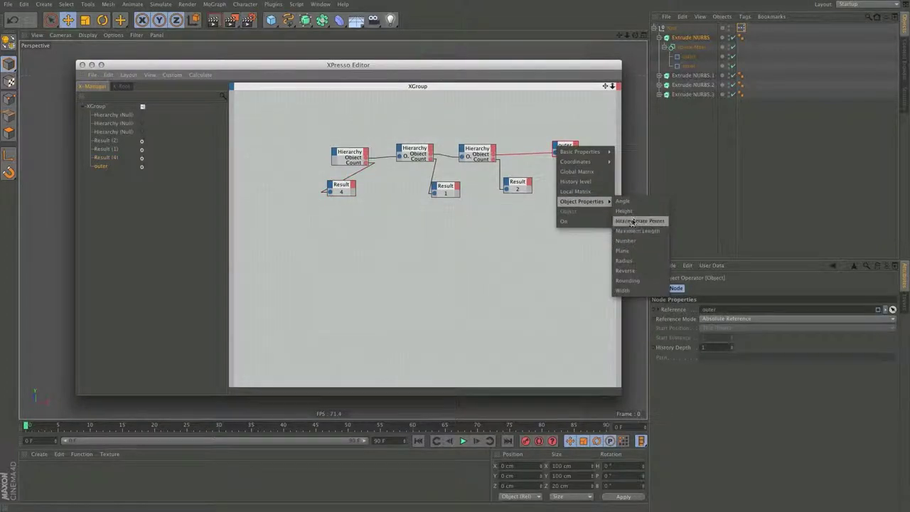
pyautogui.click(625, 211)
pyautogui.click(557, 148)
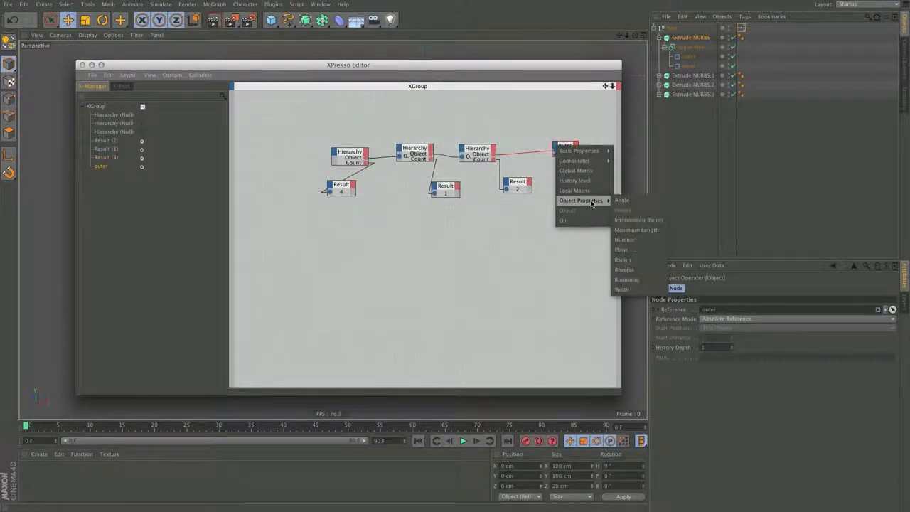
pyautogui.click(629, 281)
pyautogui.click(556, 147)
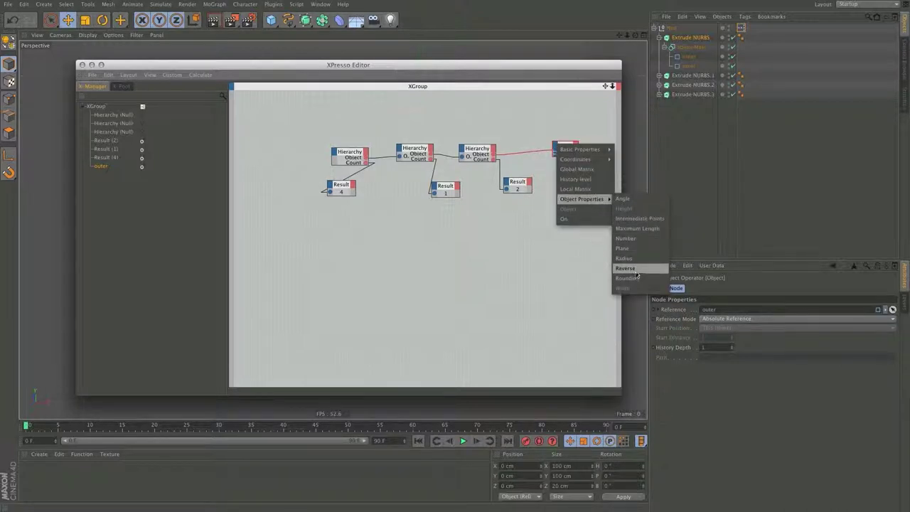
pyautogui.click(628, 269)
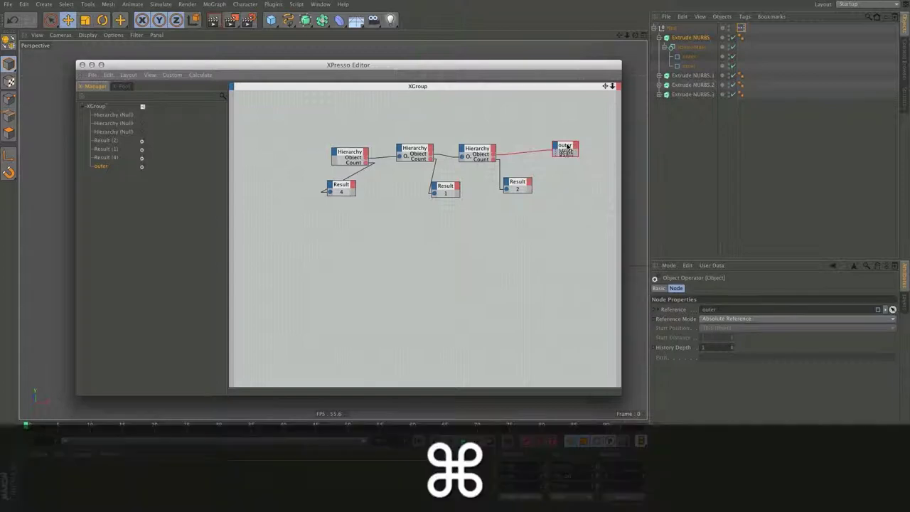
pyautogui.keyDown('super'); pyautogui.doubleClick(567, 145); pyautogui.keyUp('super')
pyautogui.moveTo(568, 147); pyautogui.dragTo(583, 145)
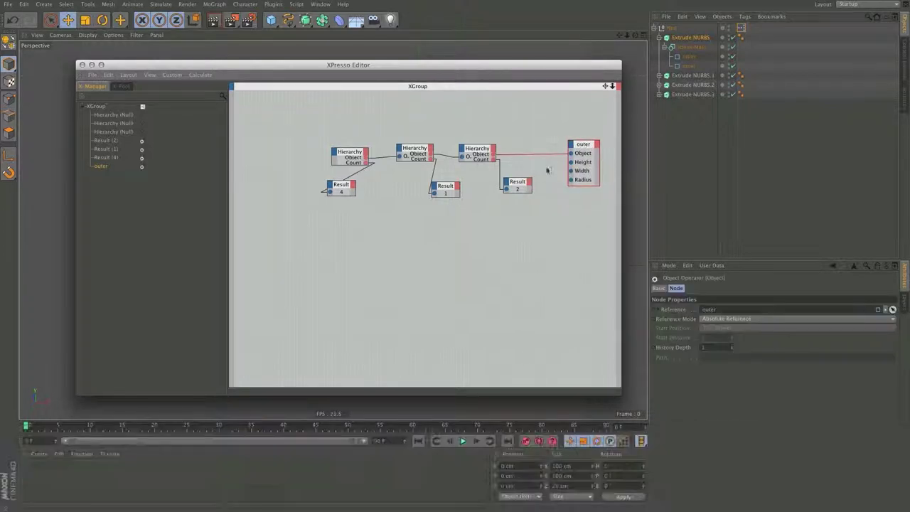
# Delete the three Result nodes below the Hierarchy nodes from the graph.
pyautogui.click(150, 76)
pyautogui.moveTo(161, 86)
pyautogui.click(216, 87)
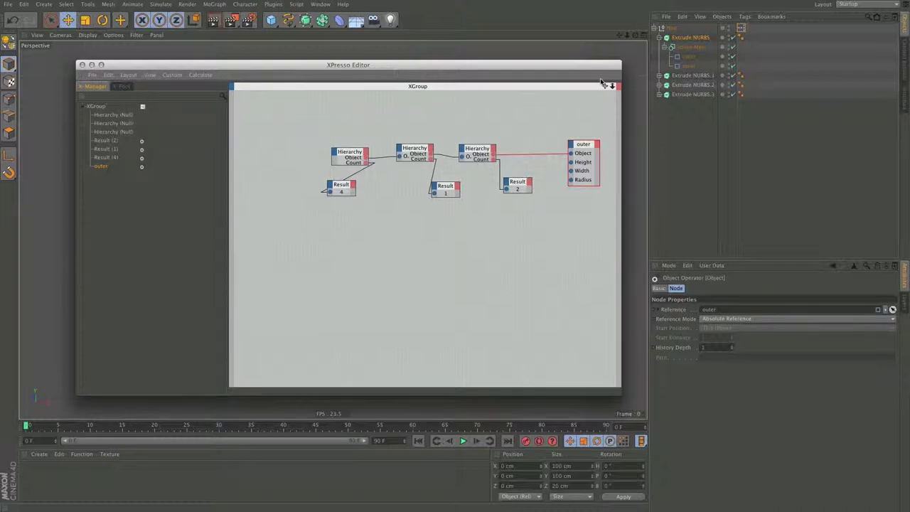
pyautogui.moveTo(605, 86); pyautogui.dragTo(553, 89)
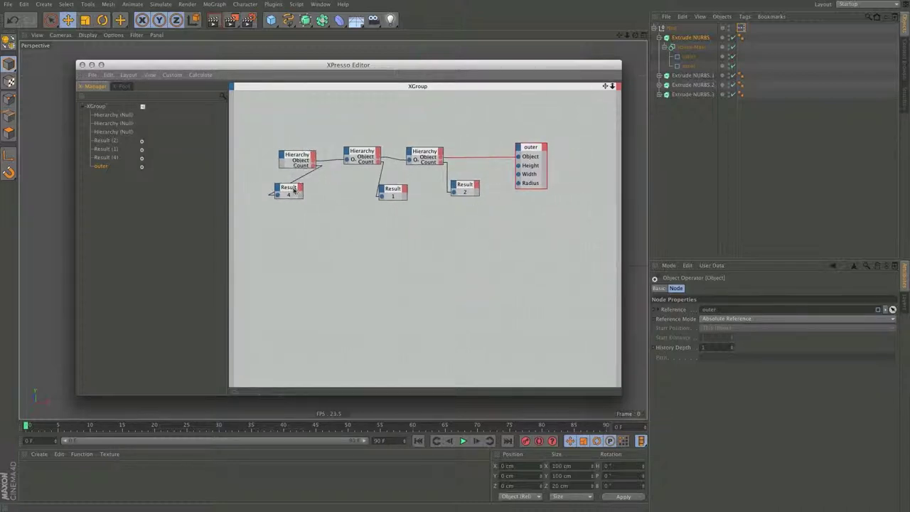
pyautogui.moveTo(294, 191); pyautogui.dragTo(475, 229)
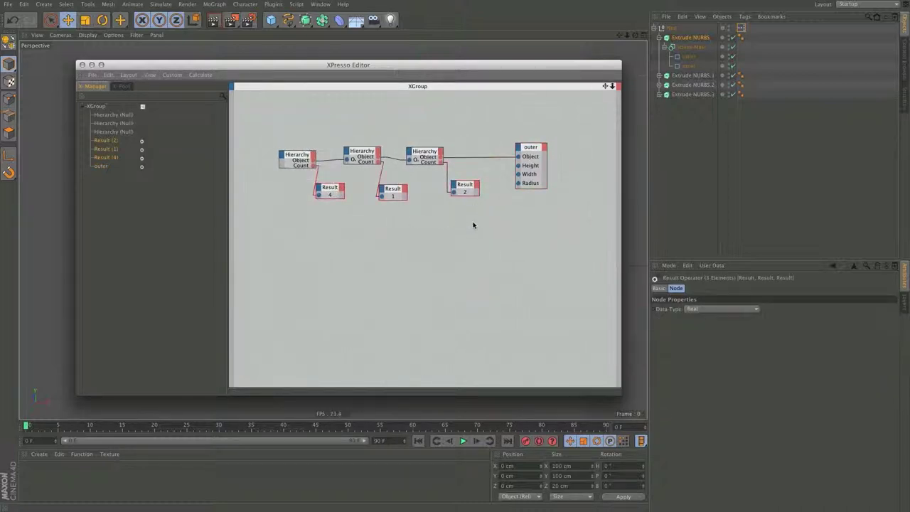
pyautogui.press('Delete')
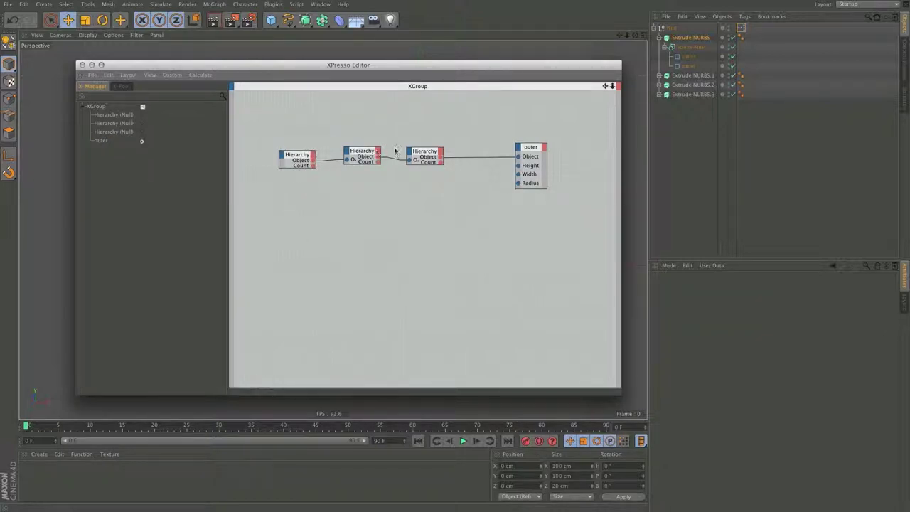
# Add two Object Index nodes and feed their Instance inputs from the first and third Hierarchy nodes' Object outputs.
pyautogui.rightClick(284, 218)
pyautogui.moveTo(310, 216)
pyautogui.moveTo(366, 216)
pyautogui.moveTo(432, 217)
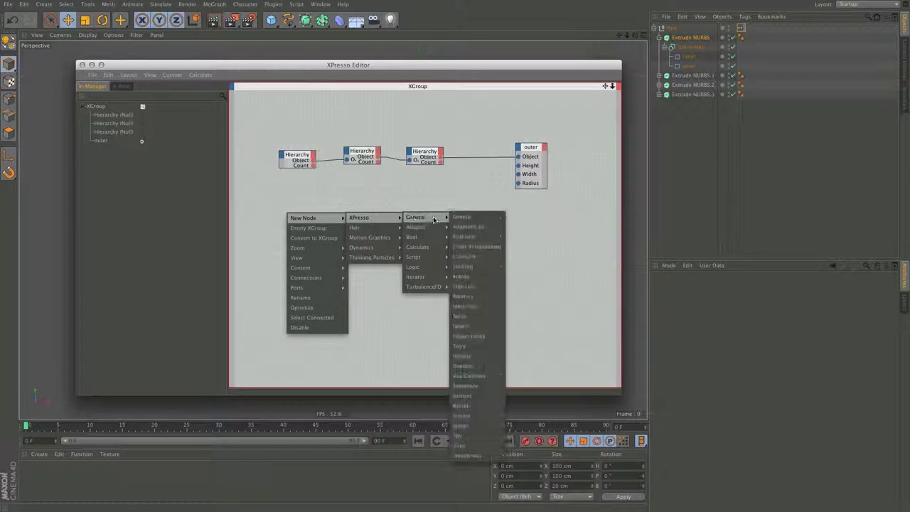
pyautogui.click(470, 336)
pyautogui.moveTo(286, 204); pyautogui.dragTo(464, 203)
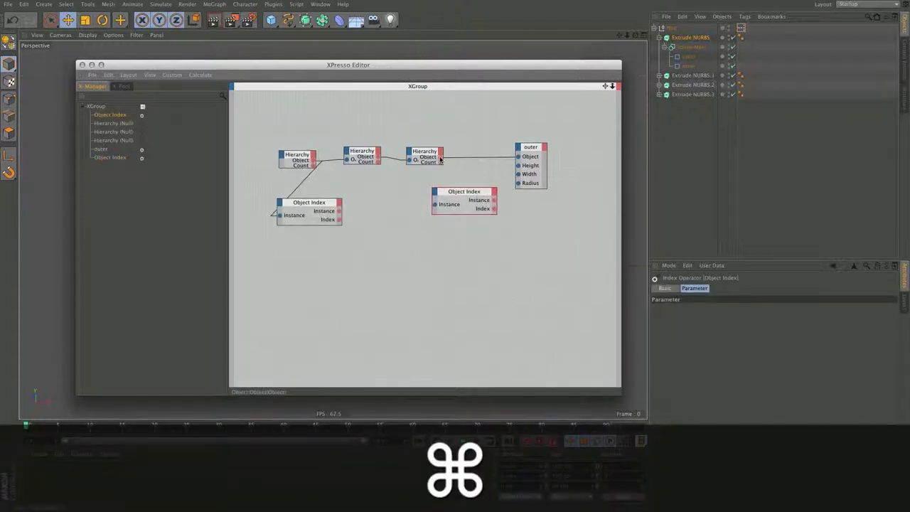
pyautogui.moveTo(440, 157); pyautogui.dragTo(445, 205)
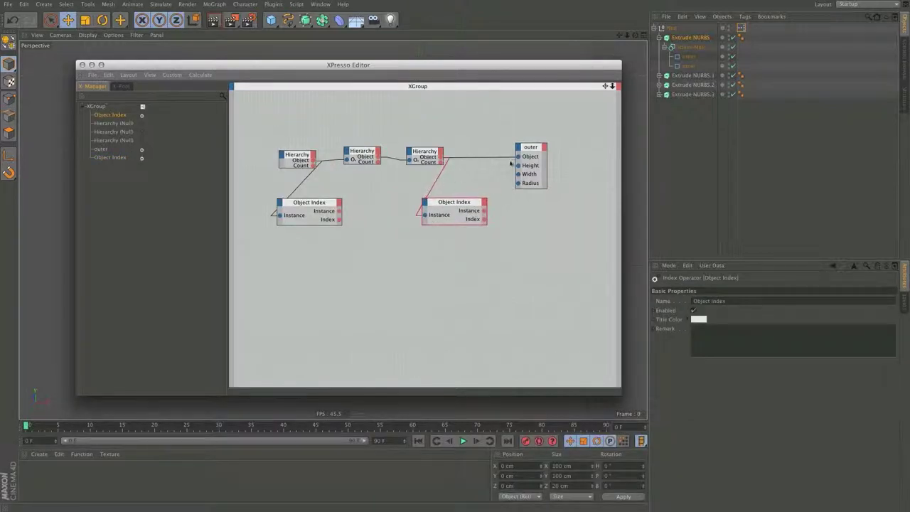
# Add a Condition node before the outer node and connect the second Object Index's Index output to its Switch input.
pyautogui.moveTo(530, 149); pyautogui.dragTo(596, 146)
pyautogui.rightClick(517, 236)
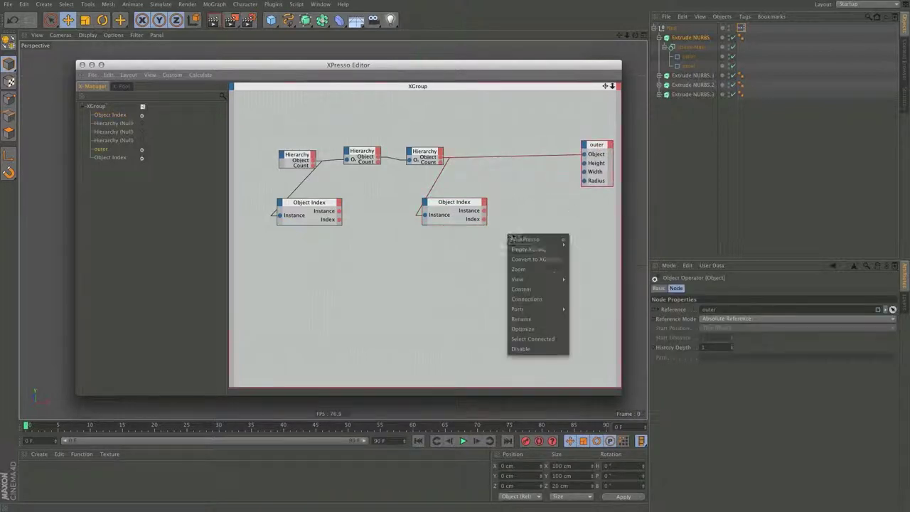
pyautogui.moveTo(524, 240)
pyautogui.moveTo(579, 239)
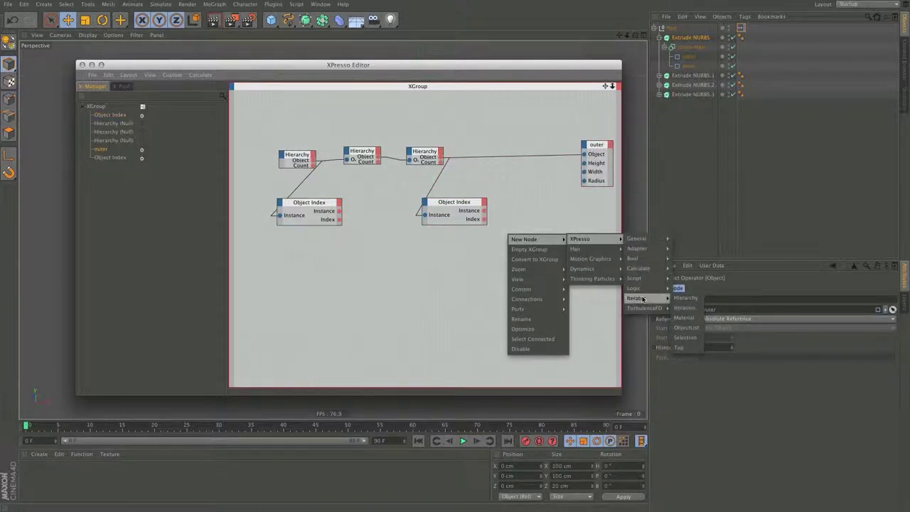
pyautogui.moveTo(644, 290)
pyautogui.click(686, 299)
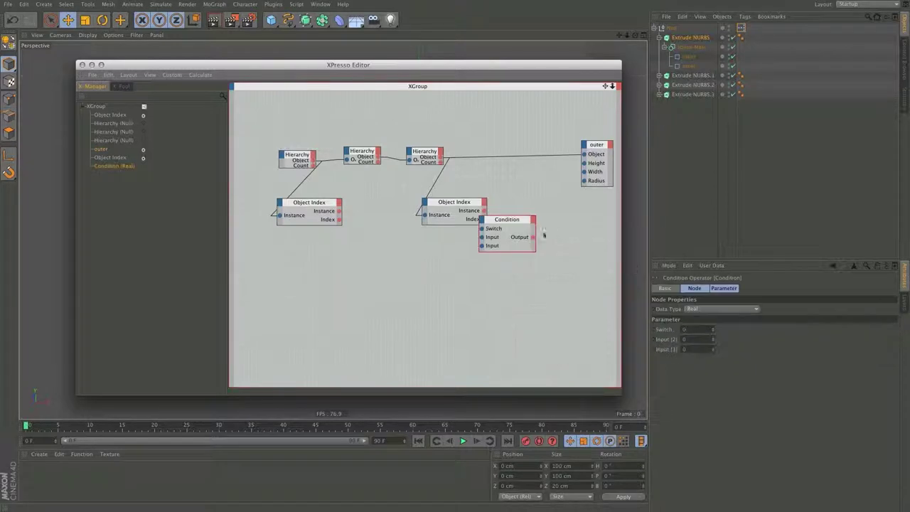
pyautogui.moveTo(512, 220); pyautogui.dragTo(546, 200)
pyautogui.moveTo(484, 219); pyautogui.dragTo(516, 207)
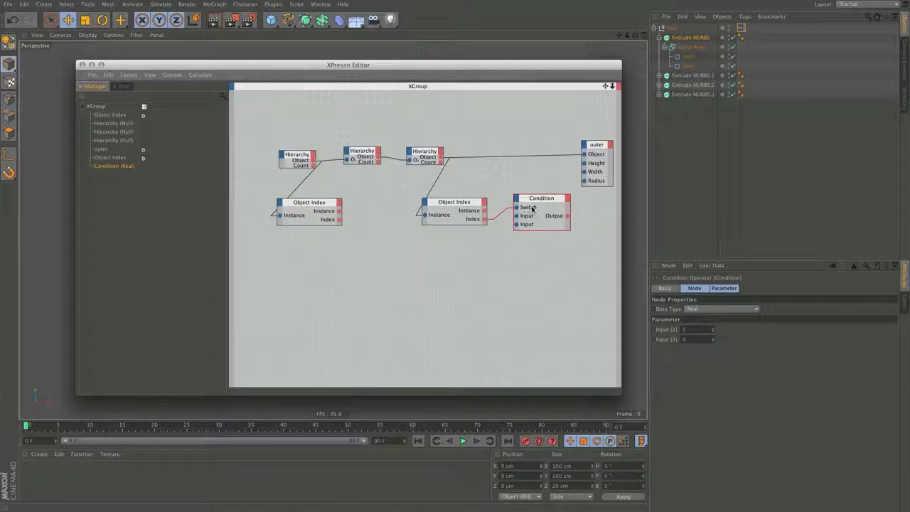
# Connect the Condition node's Output to the outer node's Height and Width inputs and line up the Object Index beside it.
pyautogui.moveTo(540, 202); pyautogui.dragTo(527, 192)
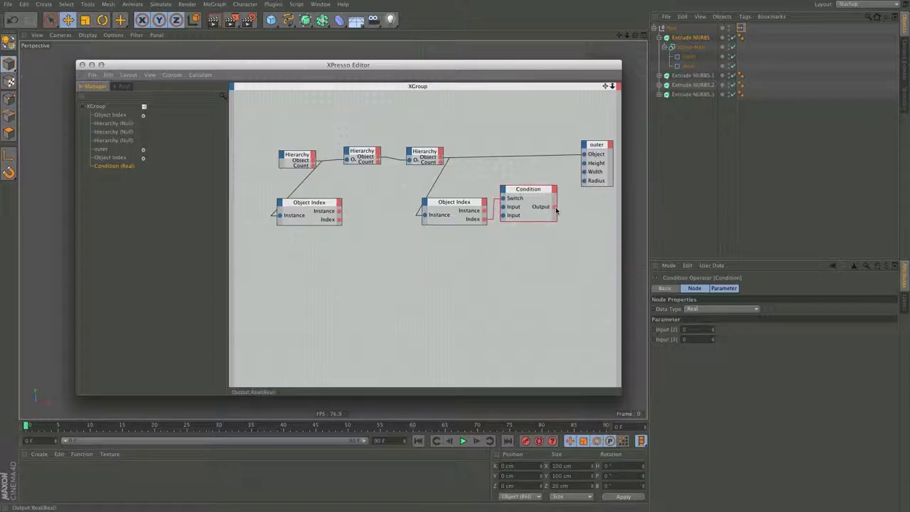
pyautogui.moveTo(575, 174); pyautogui.dragTo(584, 164)
pyautogui.moveTo(554, 207); pyautogui.dragTo(584, 172)
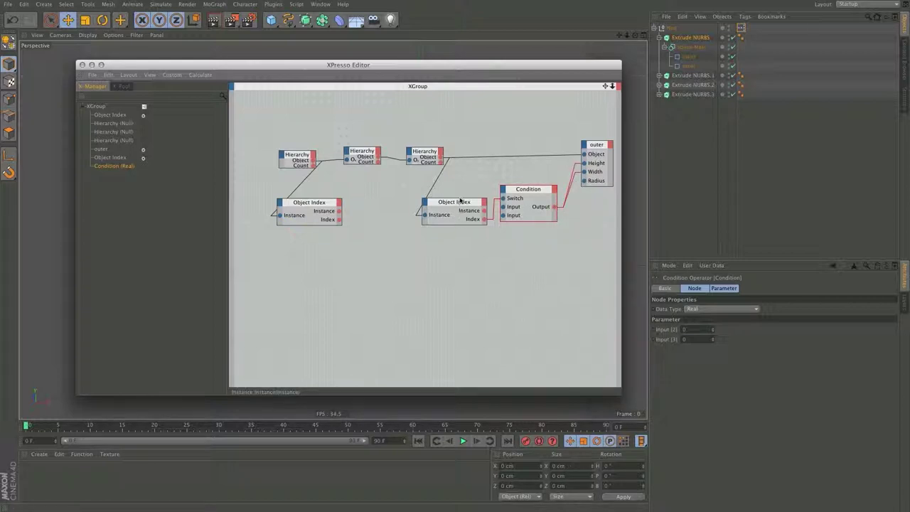
pyautogui.moveTo(461, 200); pyautogui.dragTo(465, 182)
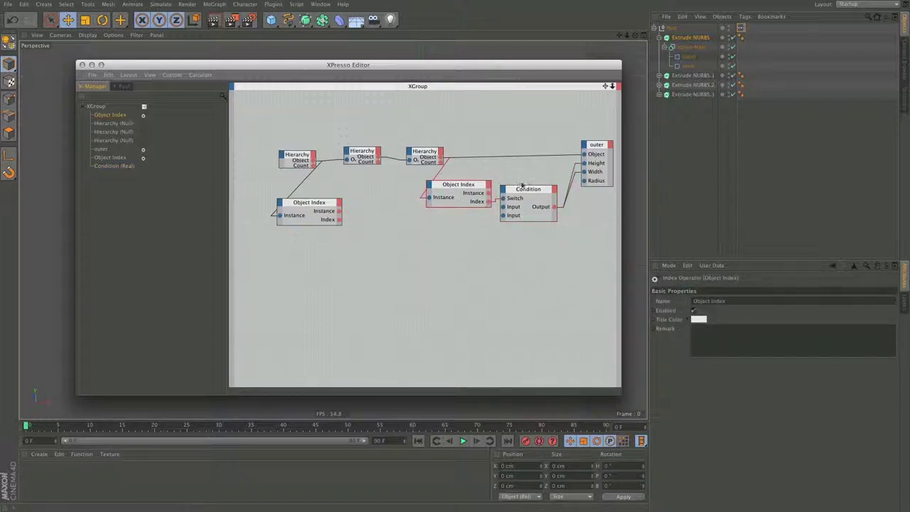
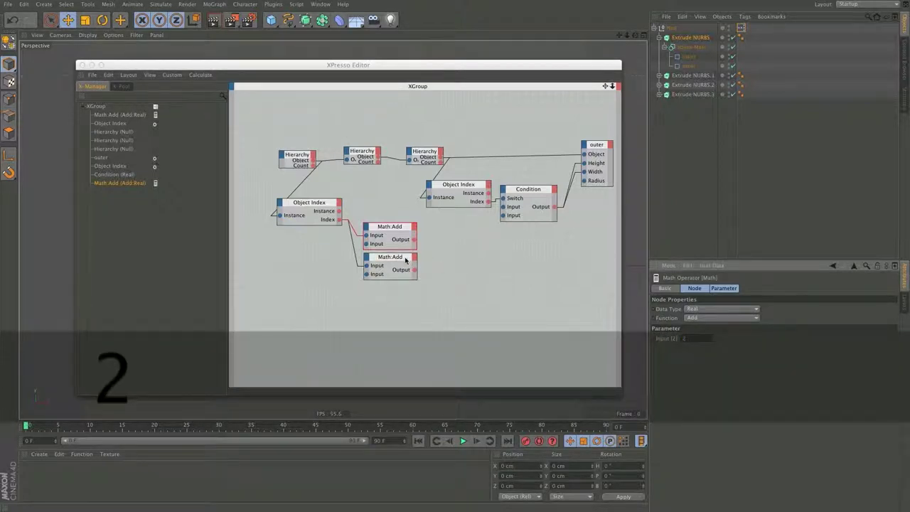
# Set the second input of the lower Math:Add node to 1.
pyautogui.click(406, 260)
pyautogui.doubleClick(694, 338)
pyautogui.write('1')
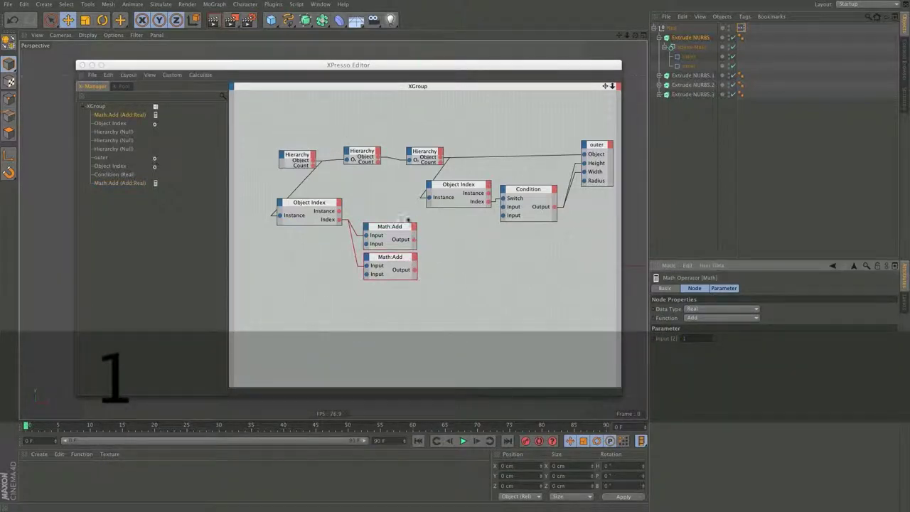
# Duplicate both Math:Add nodes beside the originals and change the two copies' function to Multiply.
pyautogui.keyDown('super'); pyautogui.moveTo(394, 228); pyautogui.dragTo(451, 255); pyautogui.keyUp('super')
pyautogui.moveTo(448, 289); pyautogui.dragTo(442, 217)
pyautogui.click(705, 317)
pyautogui.click(694, 344)
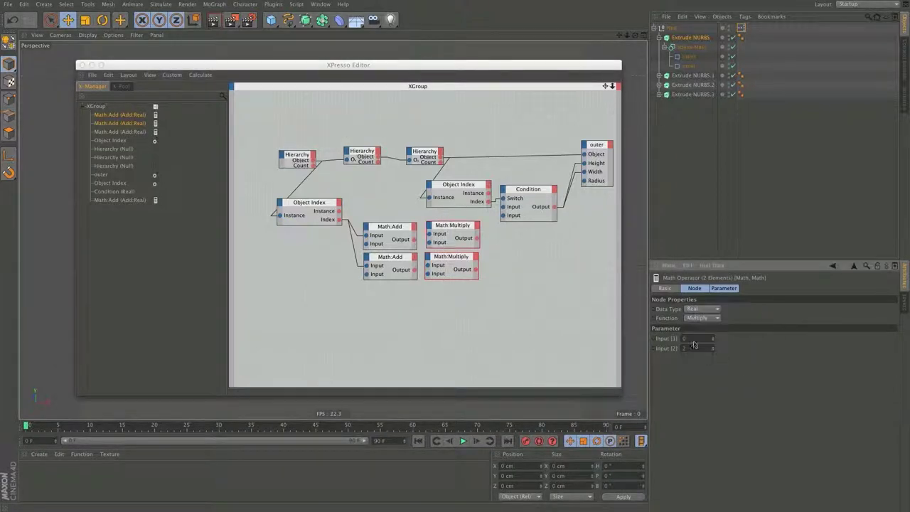
# Connect each Math:Add output to its neighbouring Math:Multiply node and both Multiply outputs to the Condition node's two inputs, then close the XPresso Editor.
pyautogui.click(409, 287)
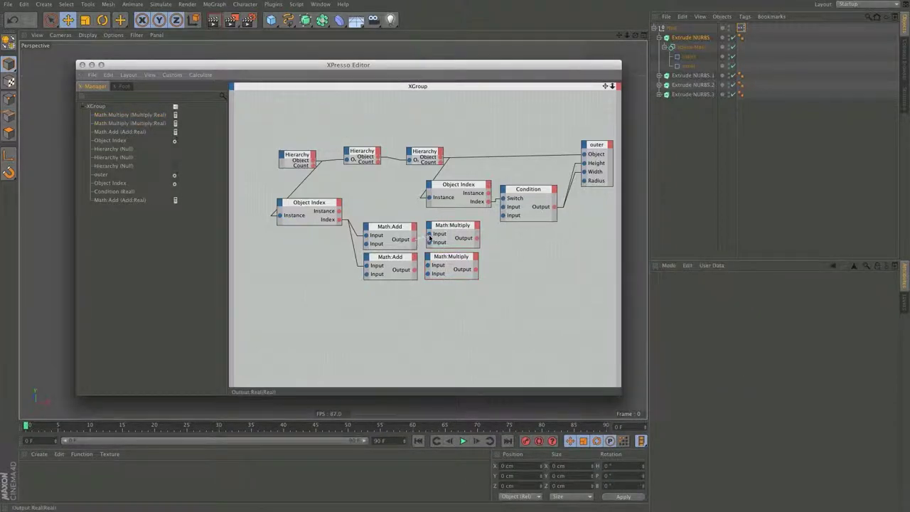
pyautogui.moveTo(429, 237); pyautogui.dragTo(429, 234)
pyautogui.moveTo(415, 270); pyautogui.dragTo(429, 267)
pyautogui.moveTo(477, 242); pyautogui.dragTo(503, 215)
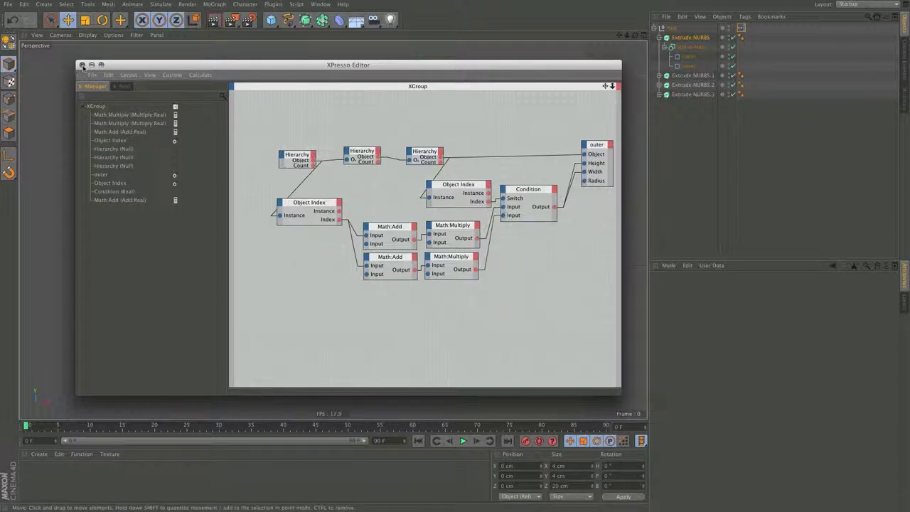
pyautogui.click(82, 65)
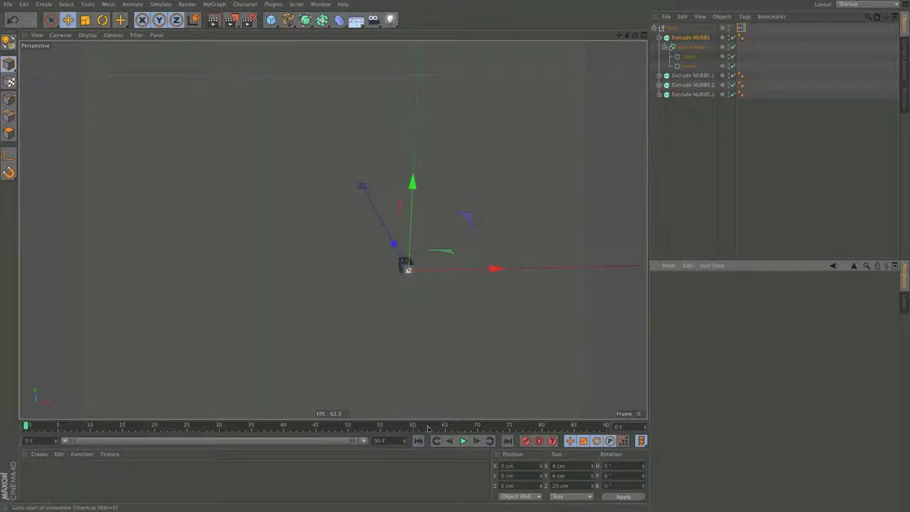
# Collapse the first Extrude NURBS hierarchy and select the extrudes in turn to compare their sizes.
pyautogui.click(659, 39)
pyautogui.click(678, 40)
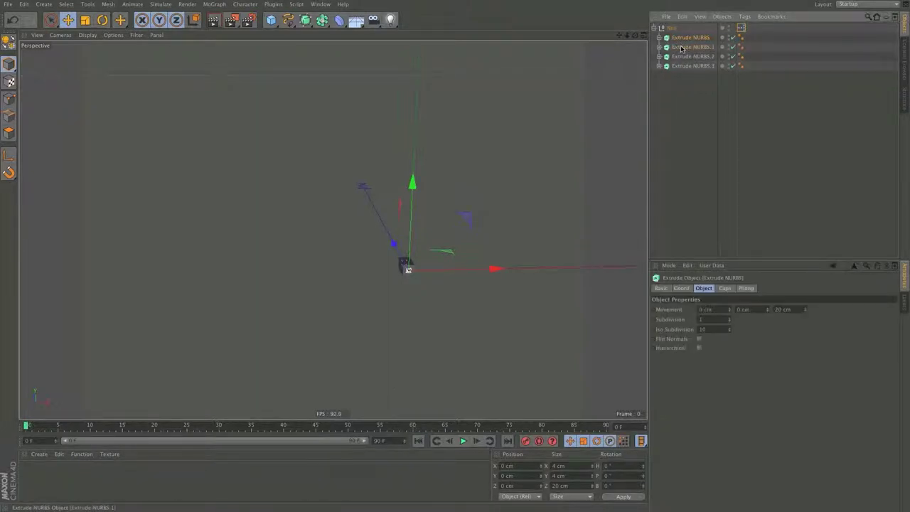
pyautogui.click(684, 57)
pyautogui.click(679, 38)
# Set the second input of both Math:Multiply nodes to 50 in the Null's XPresso graph and close the editor.
pyautogui.doubleClick(741, 28)
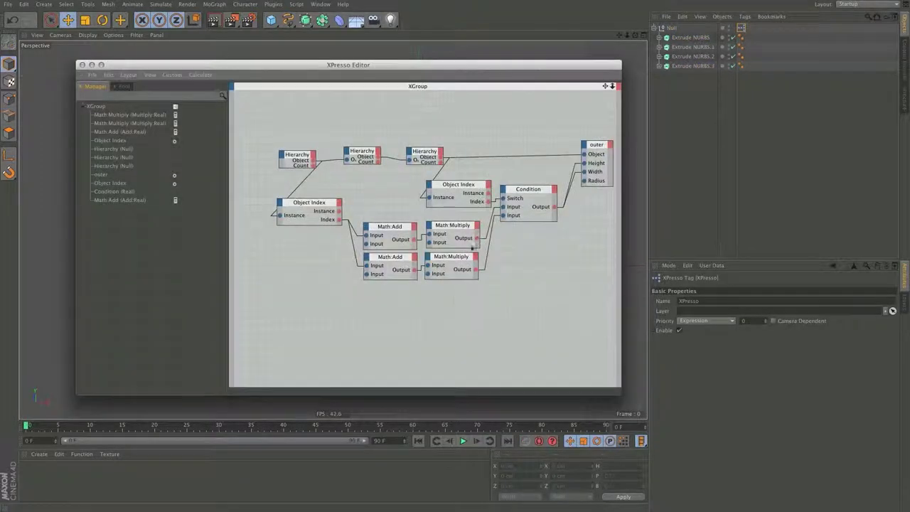
pyautogui.moveTo(453, 306); pyautogui.dragTo(452, 214)
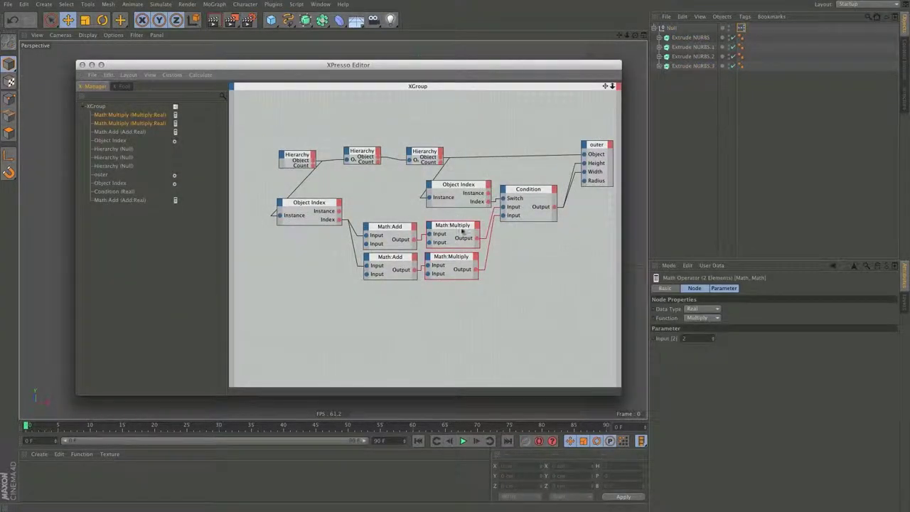
pyautogui.moveTo(691, 340); pyautogui.dragTo(655, 343)
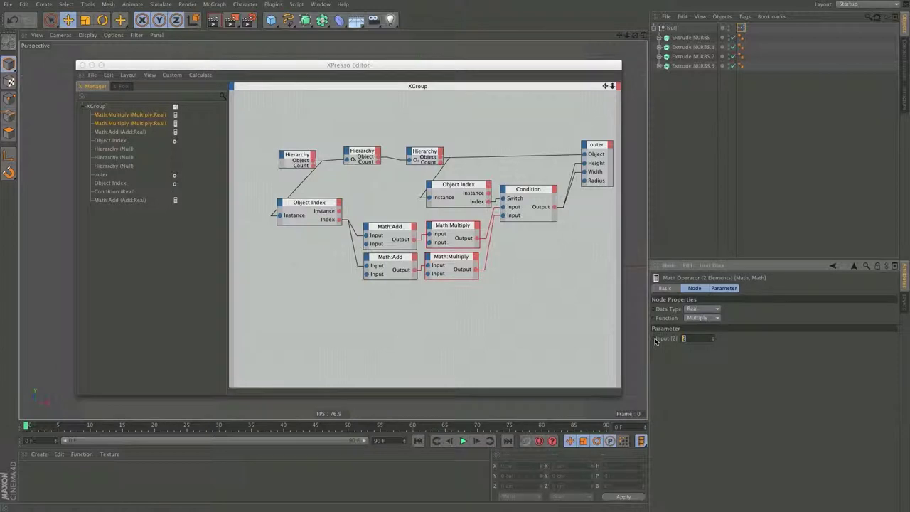
pyautogui.write('50')
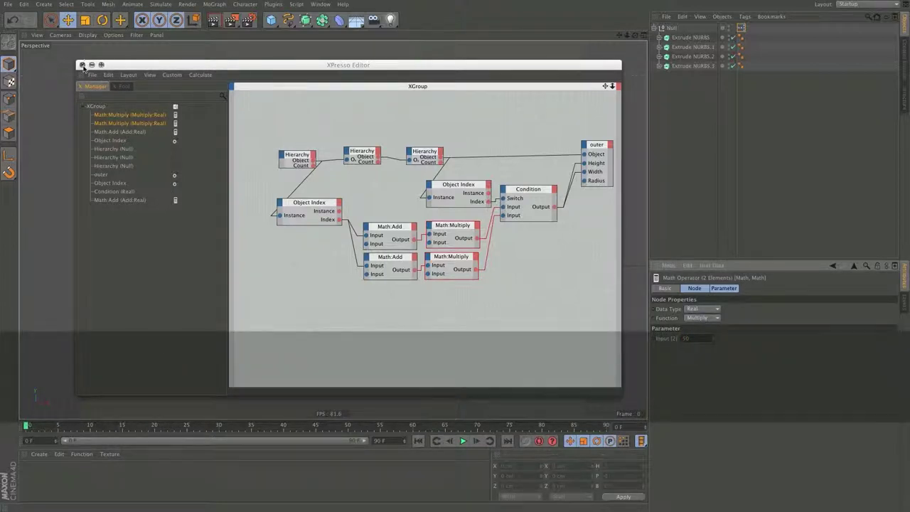
pyautogui.click(82, 65)
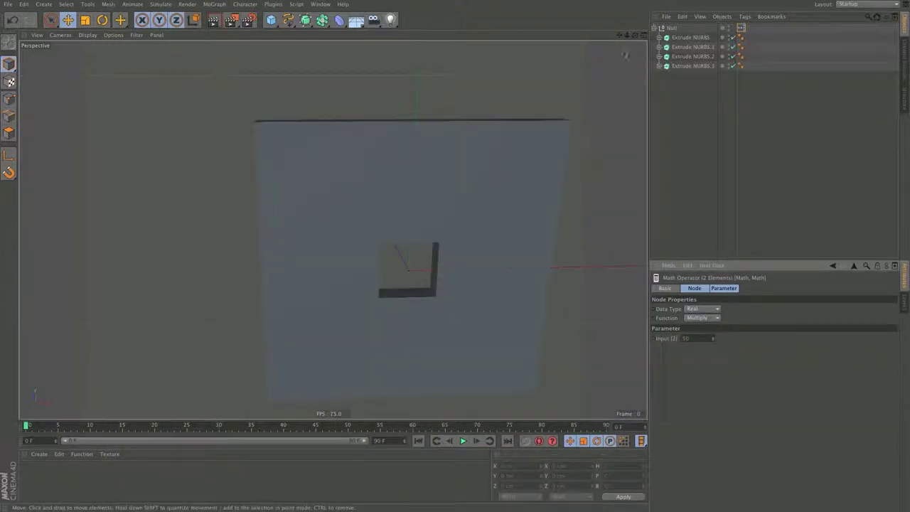
# Examine the nested frames in perspective by selecting the four Extrude NURBS objects one after another.
pyautogui.moveTo(635, 35); pyautogui.dragTo(611, 21)
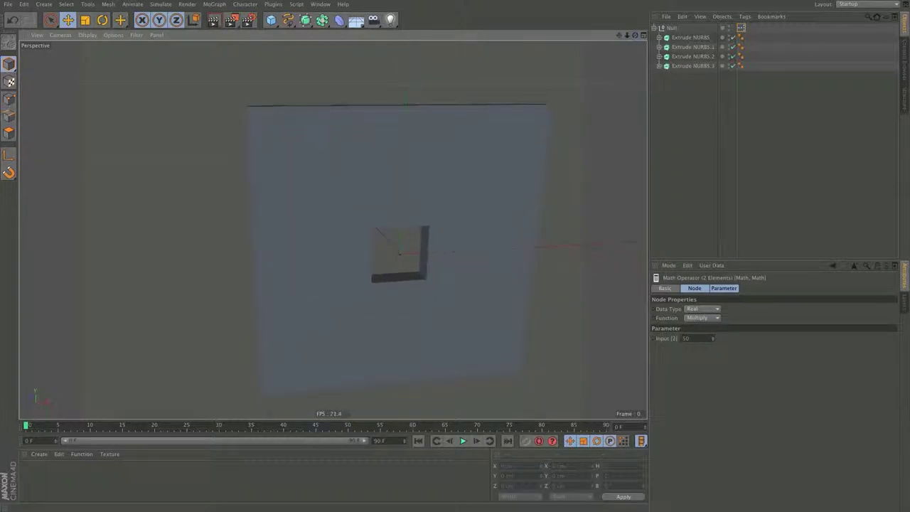
pyautogui.click(679, 37)
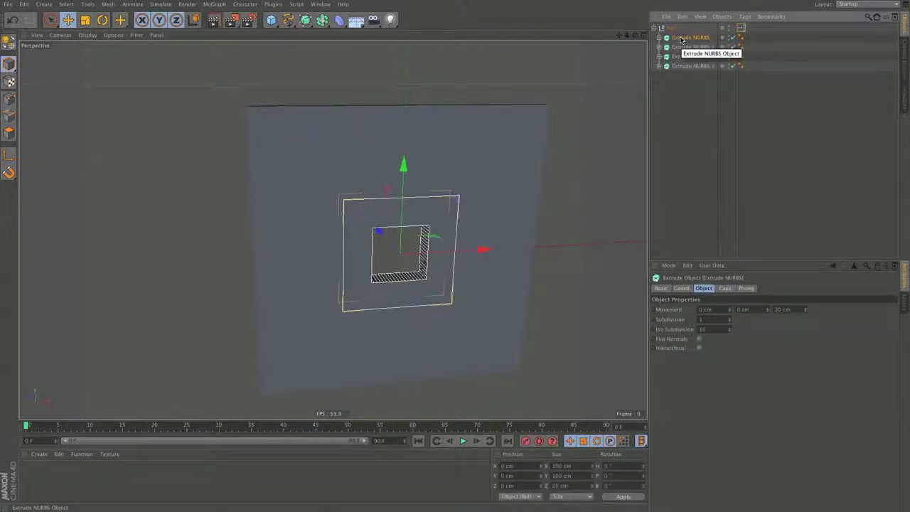
pyautogui.press('Down')
pyautogui.press('Down')
pyautogui.press('Down')
pyautogui.press('Up')
pyautogui.press('Up')
pyautogui.press('Up')
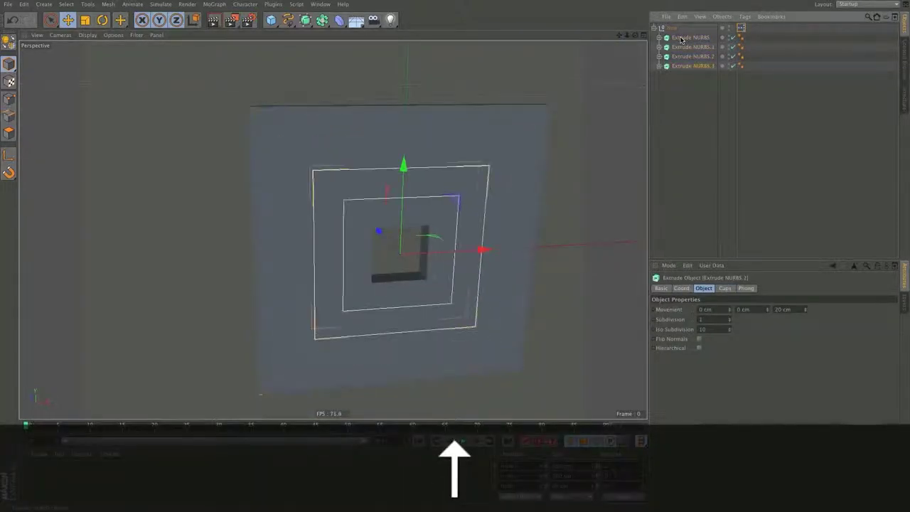
pyautogui.press('Down')
pyautogui.press('Down')
pyautogui.press('Down')
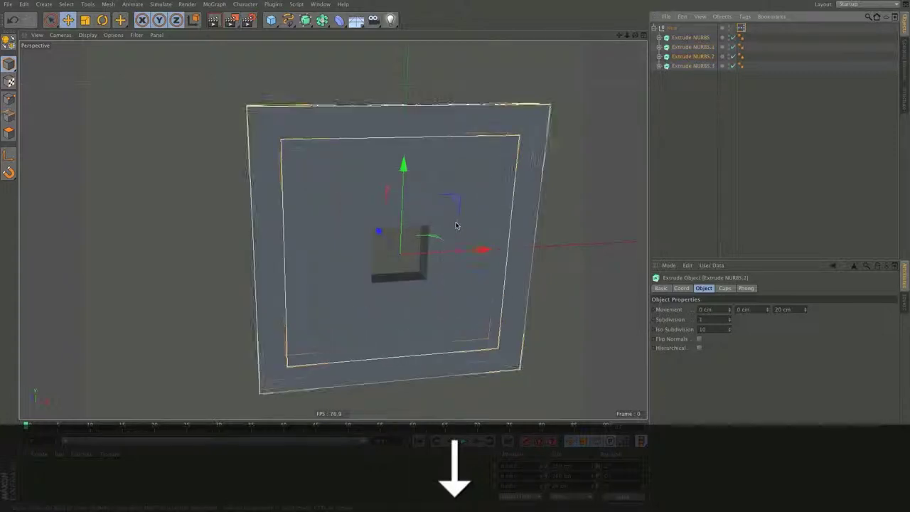
pyautogui.press('Up')
pyautogui.press('Up')
pyautogui.press('Up')
pyautogui.press('Down')
pyautogui.press('Down')
pyautogui.press('Down')
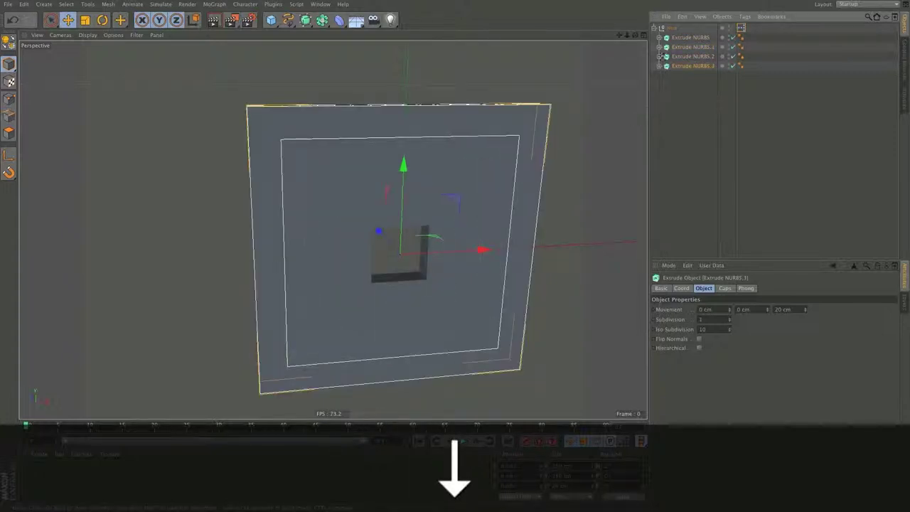
# Add a user data entry named Open/Close to the Null, using the Float Slider interface.
pyautogui.click(669, 28)
pyautogui.click(712, 265)
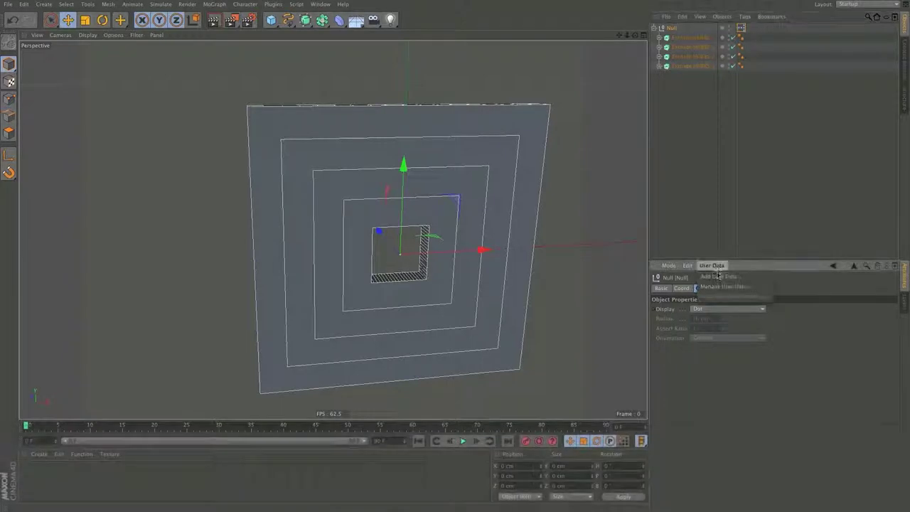
pyautogui.click(718, 276)
pyautogui.moveTo(774, 171); pyautogui.dragTo(747, 170)
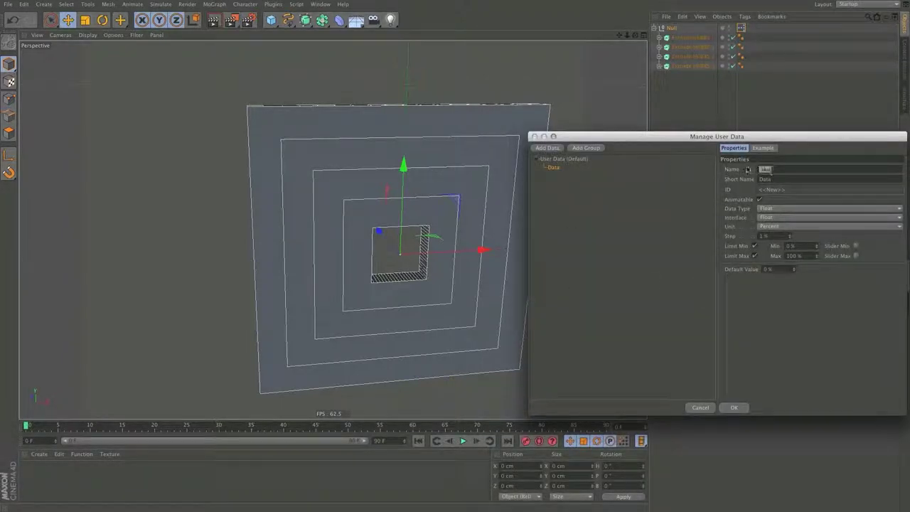
pyautogui.write('Open')
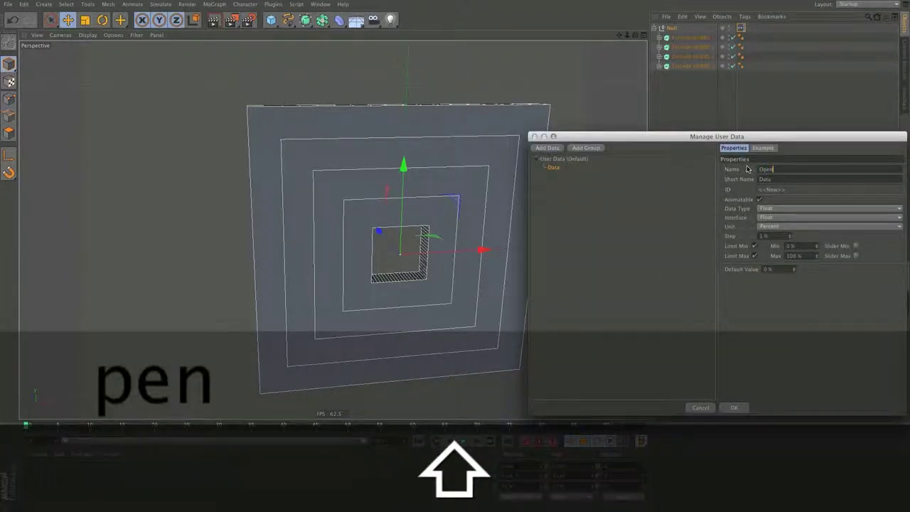
pyautogui.write('/Close')
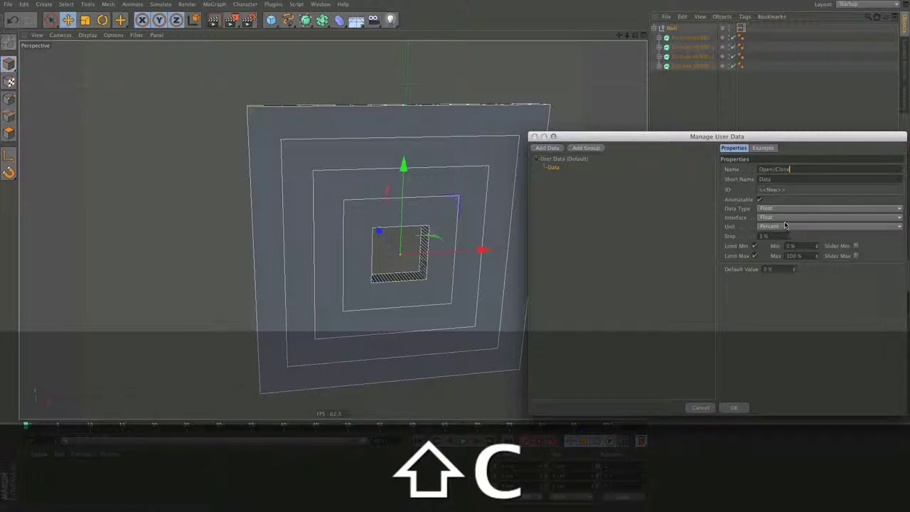
pyautogui.click(785, 218)
pyautogui.click(785, 237)
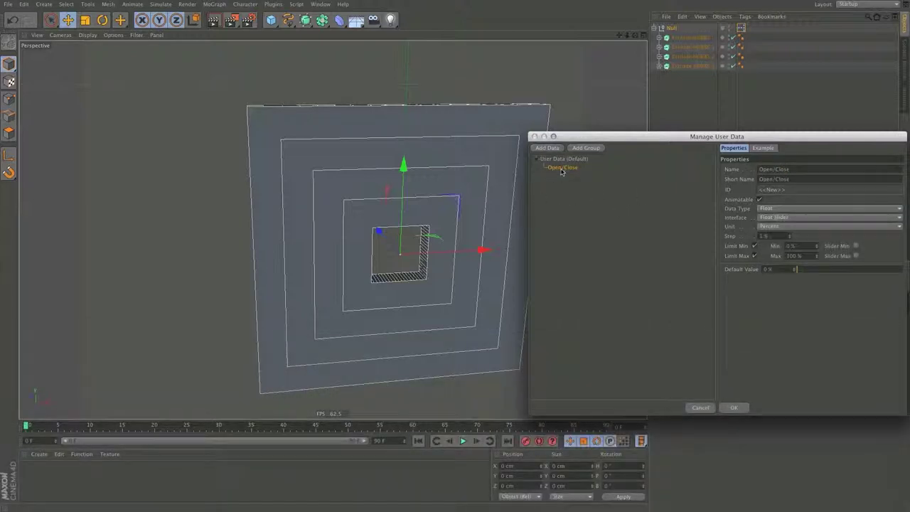
# Duplicate the Open/Close user data entry and name the copy Radius.
pyautogui.keyDown('super'); pyautogui.moveTo(562, 169); pyautogui.dragTo(568, 176); pyautogui.keyUp('super')
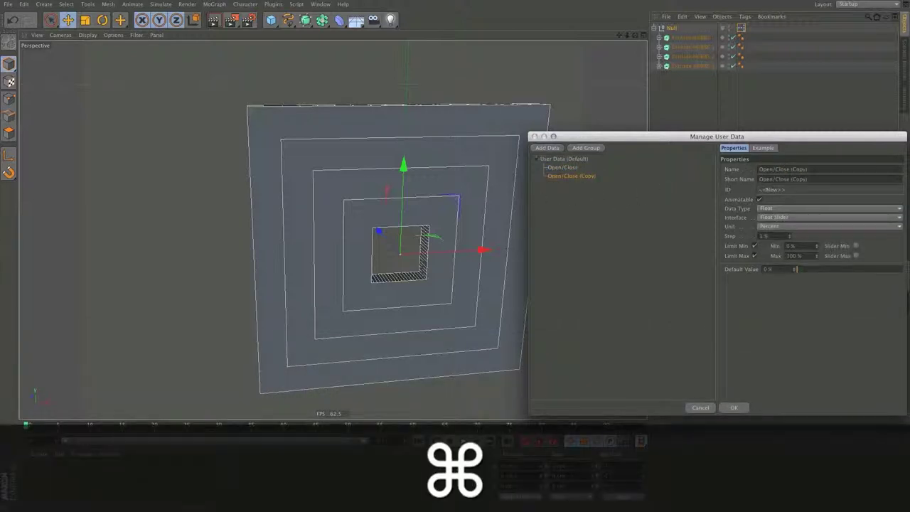
pyautogui.moveTo(769, 170); pyautogui.dragTo(823, 169)
pyautogui.write('Radius')
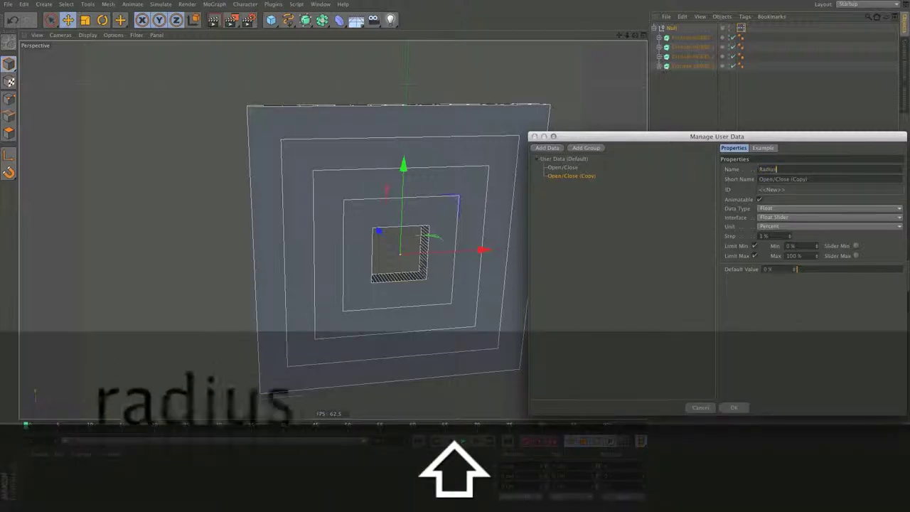
pyautogui.press('Return')
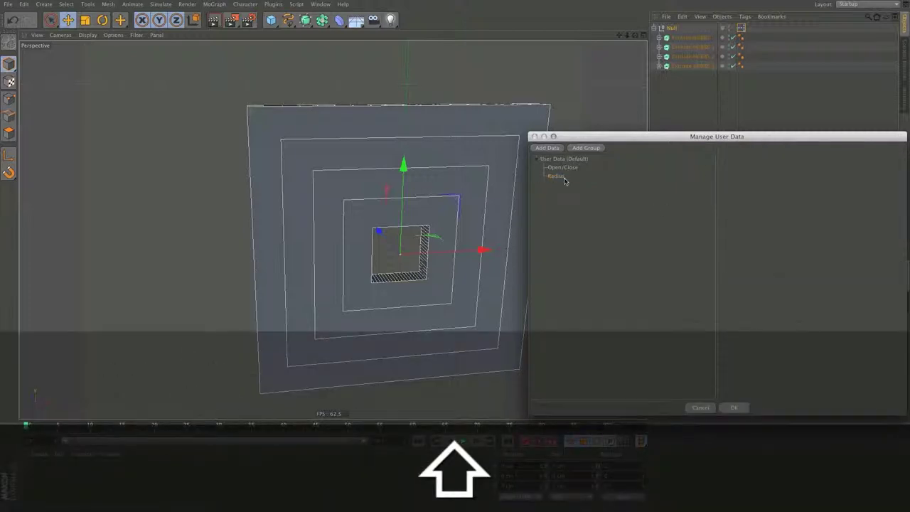
# Duplicate the Radius user data entry and name the copy Extrusion.
pyautogui.click(556, 177)
pyautogui.keyDown('super'); pyautogui.moveTo(557, 177); pyautogui.dragTo(558, 183); pyautogui.keyUp('super')
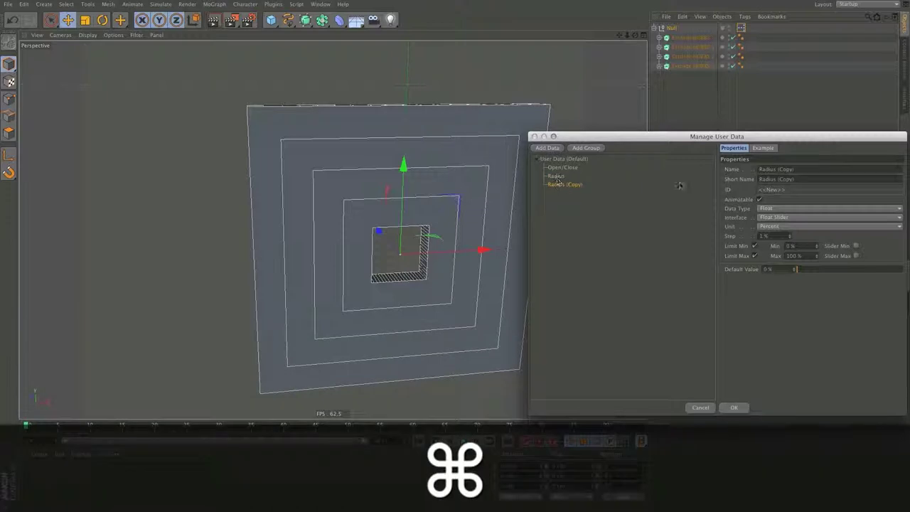
pyautogui.moveTo(778, 176); pyautogui.dragTo(680, 166)
pyautogui.write('Ex')
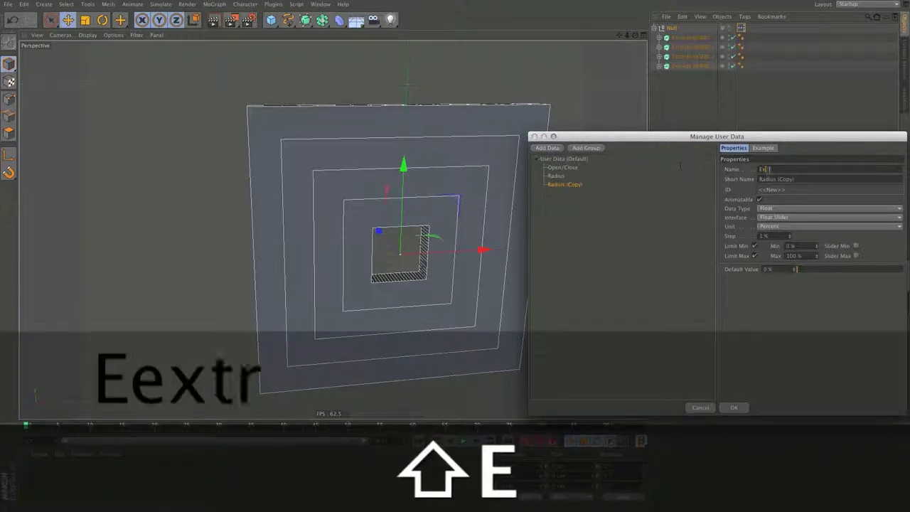
pyautogui.write('trusion')
pyautogui.click(592, 231)
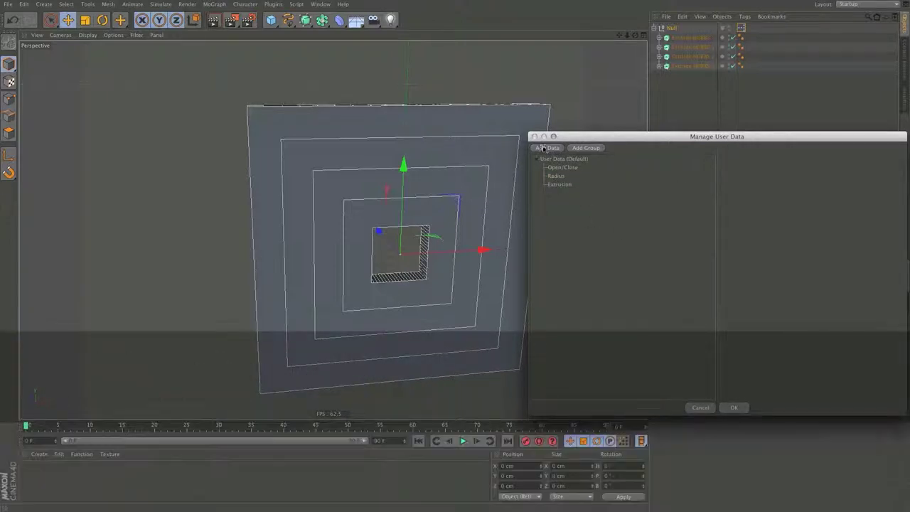
# Add an Integer user data entry named Offset with the Integer Slider interface, confirm the user data, and show only the Null's User Data.
pyautogui.click(546, 149)
pyautogui.click(770, 209)
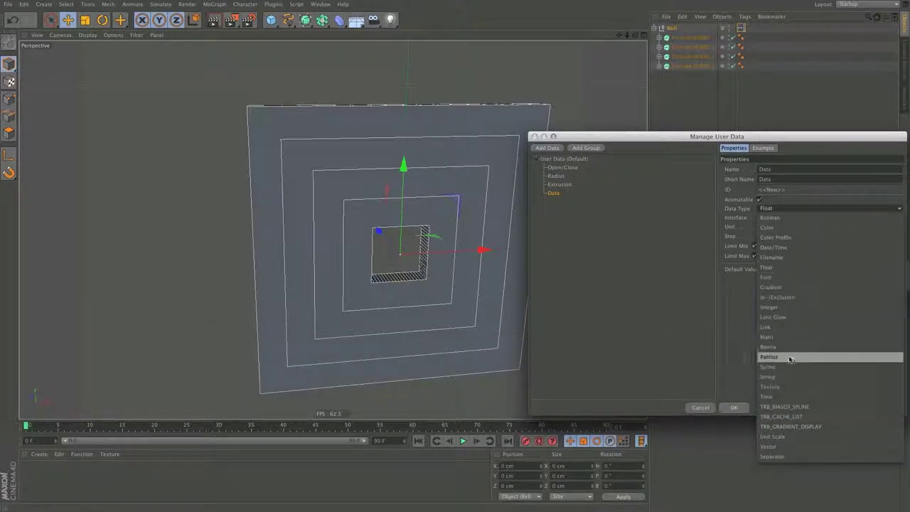
pyautogui.click(796, 308)
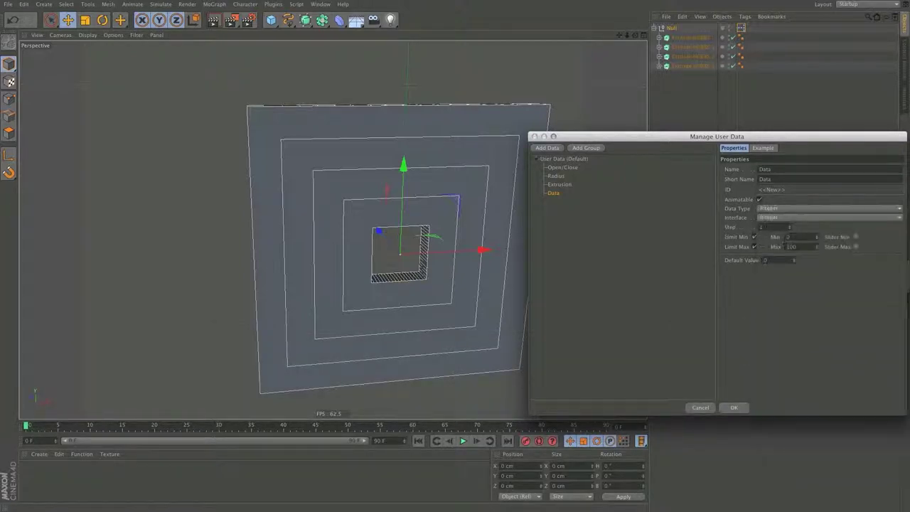
pyautogui.click(793, 218)
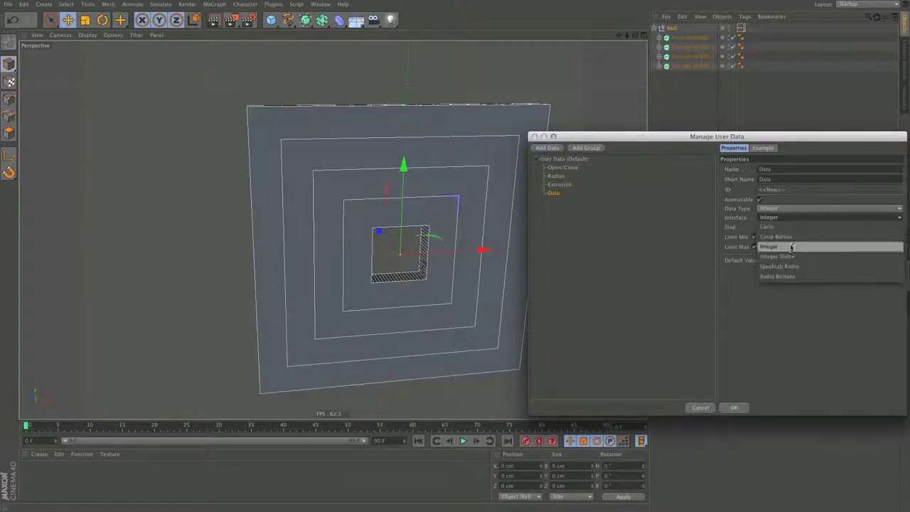
pyautogui.click(794, 259)
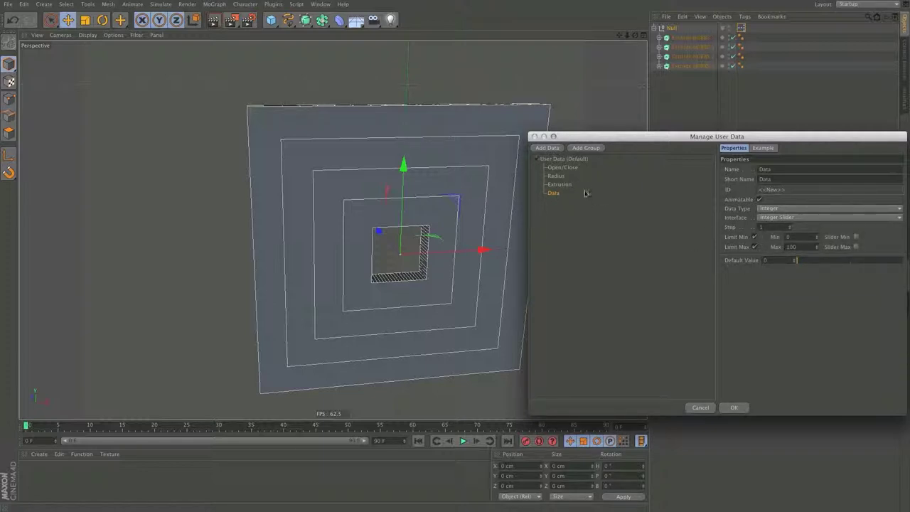
pyautogui.write('Offset')
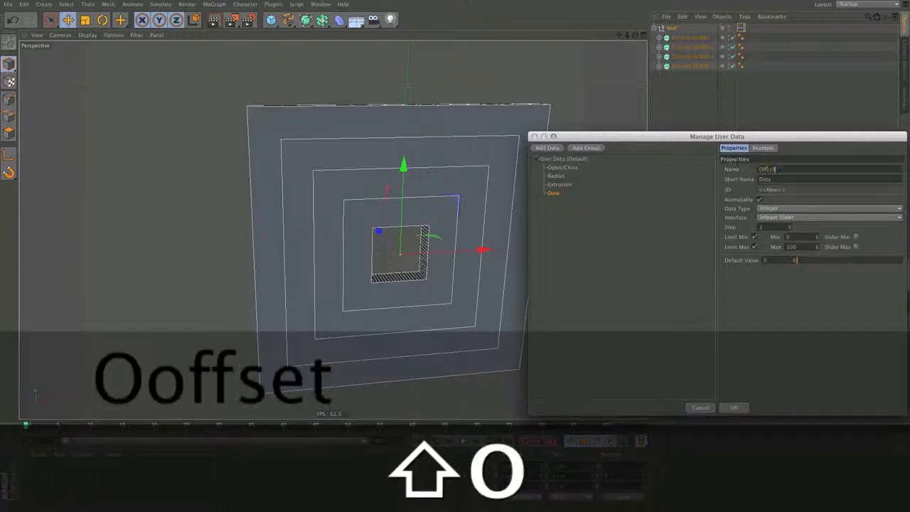
pyautogui.press('Return')
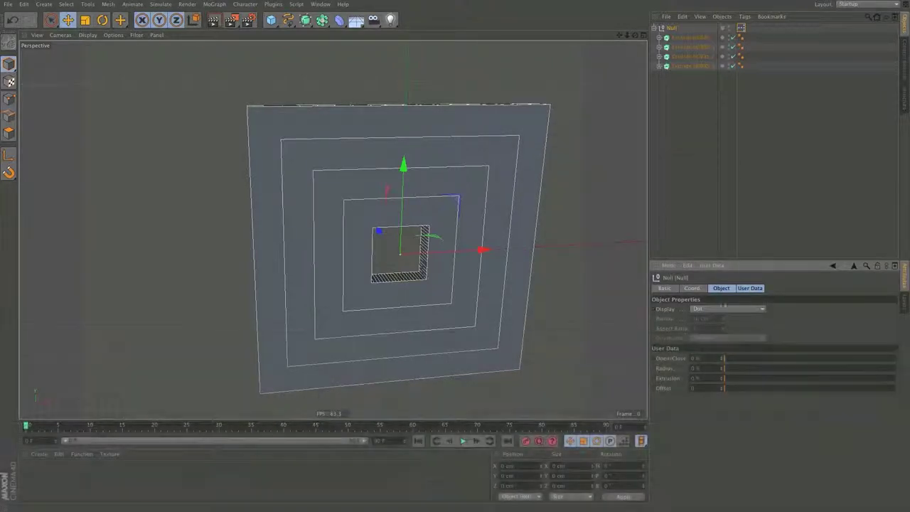
pyautogui.click(749, 290)
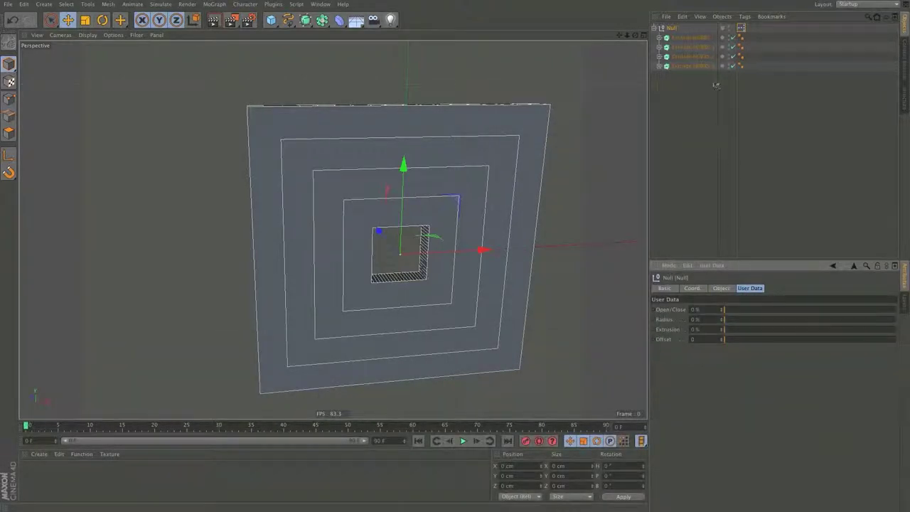
# Add the Null to its XPresso graph as a node below the existing nodes, and expose its first user data output.
pyautogui.doubleClick(741, 28)
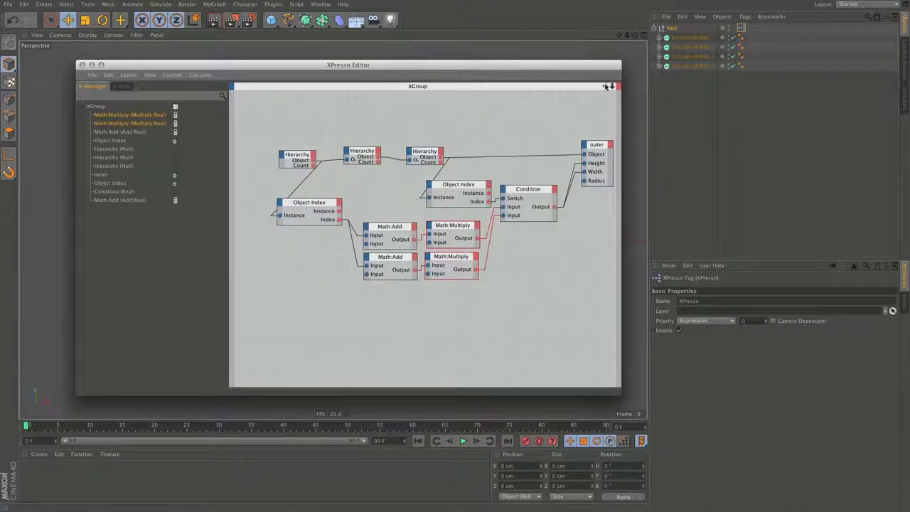
pyautogui.moveTo(606, 86); pyautogui.dragTo(603, 57)
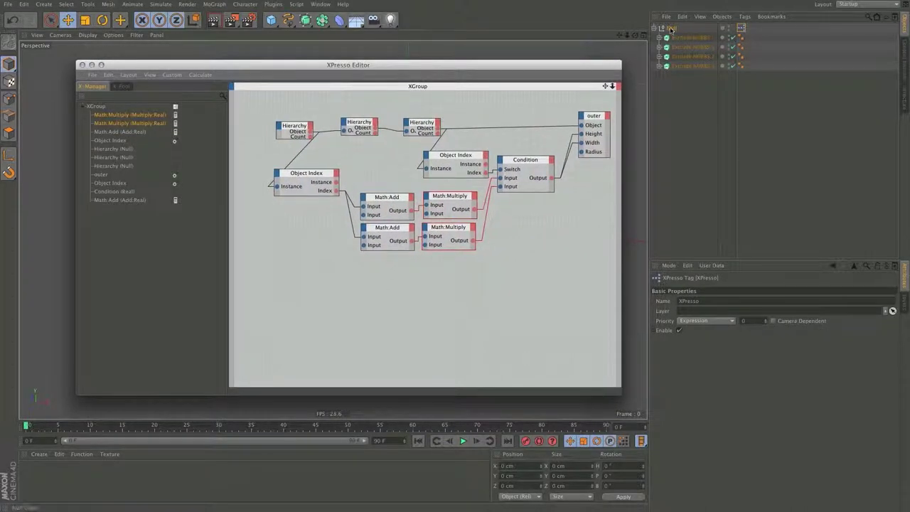
pyautogui.moveTo(669, 30); pyautogui.dragTo(281, 299)
pyautogui.click(287, 294)
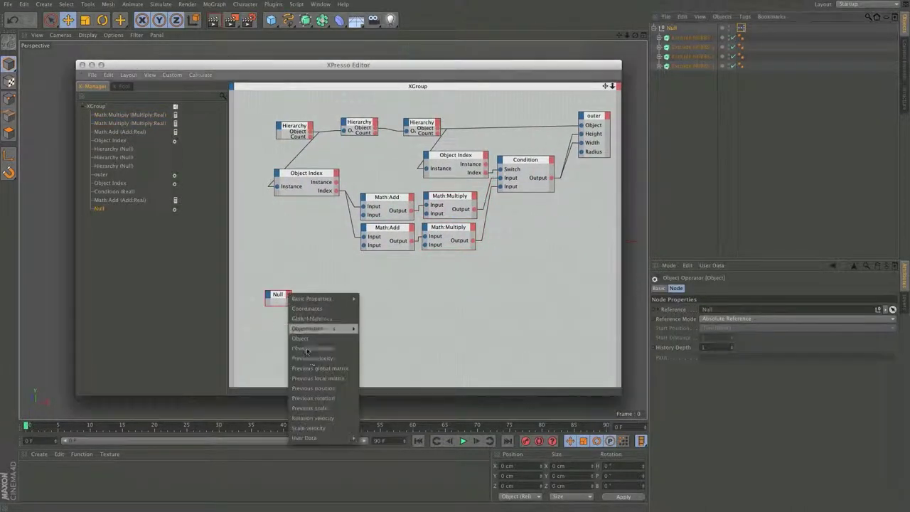
pyautogui.moveTo(322, 439)
pyautogui.click(368, 440)
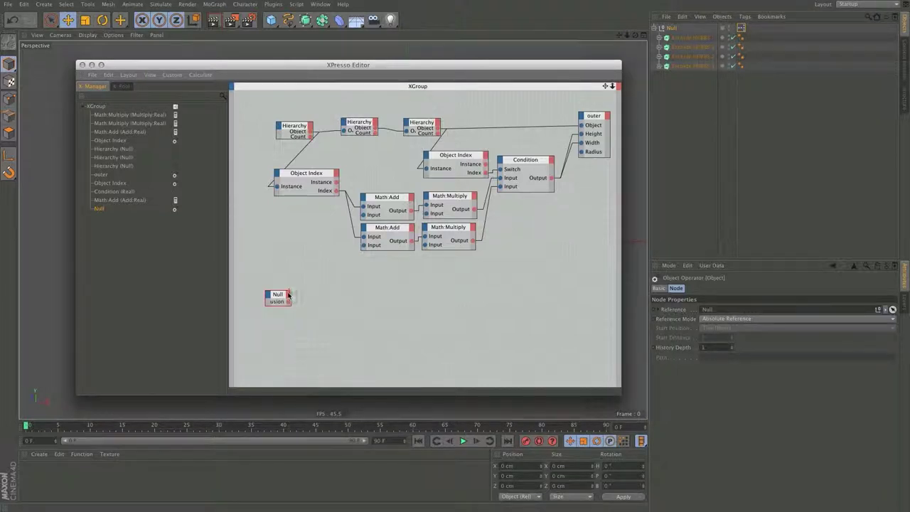
# Expose the remaining user data entries as output ports, completing Extrusion, Offset, Open/Close and Radius on the Null node.
pyautogui.click(287, 295)
pyautogui.click(376, 445)
pyautogui.click(290, 293)
pyautogui.click(374, 456)
pyautogui.click(290, 296)
pyautogui.click(387, 466)
# Expand the Null node to show all its ports and place it below the Math:Multiply nodes.
pyautogui.keyDown('super'); pyautogui.doubleClick(277, 296); pyautogui.keyUp('super')
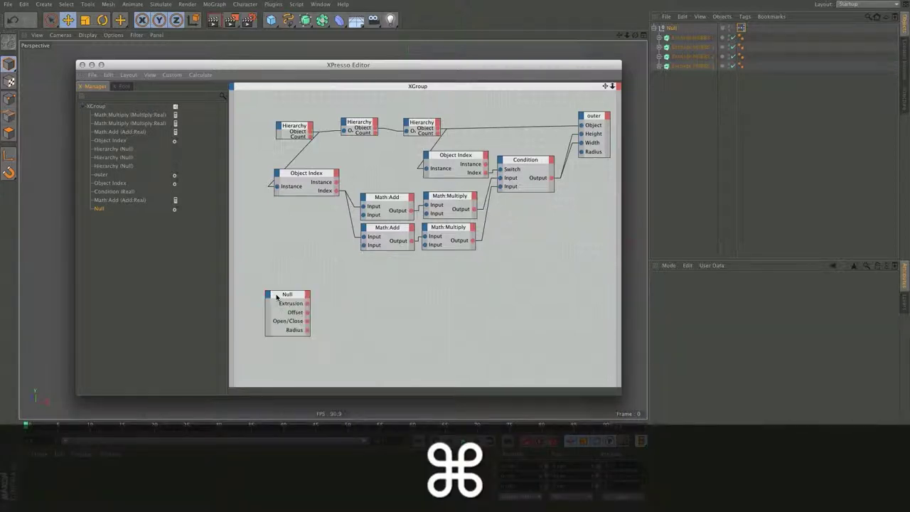
pyautogui.moveTo(283, 295); pyautogui.dragTo(509, 261)
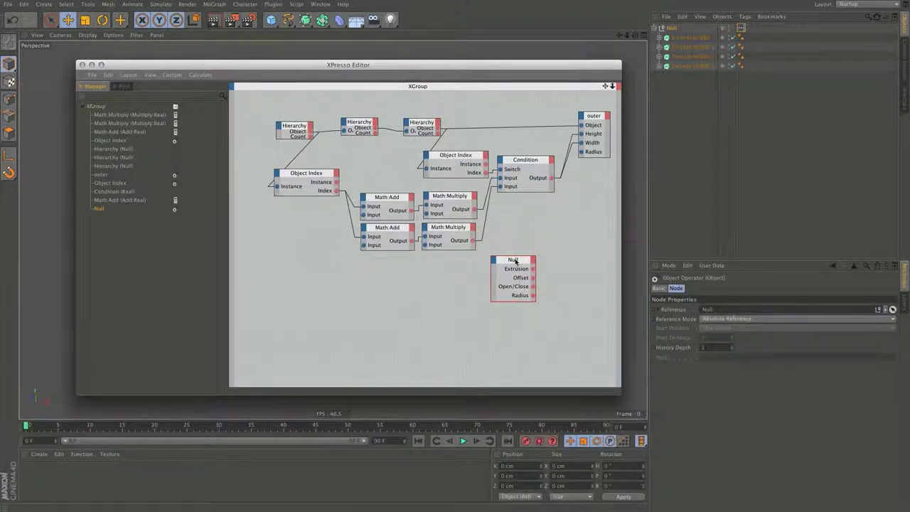
pyautogui.moveTo(514, 260); pyautogui.dragTo(463, 277)
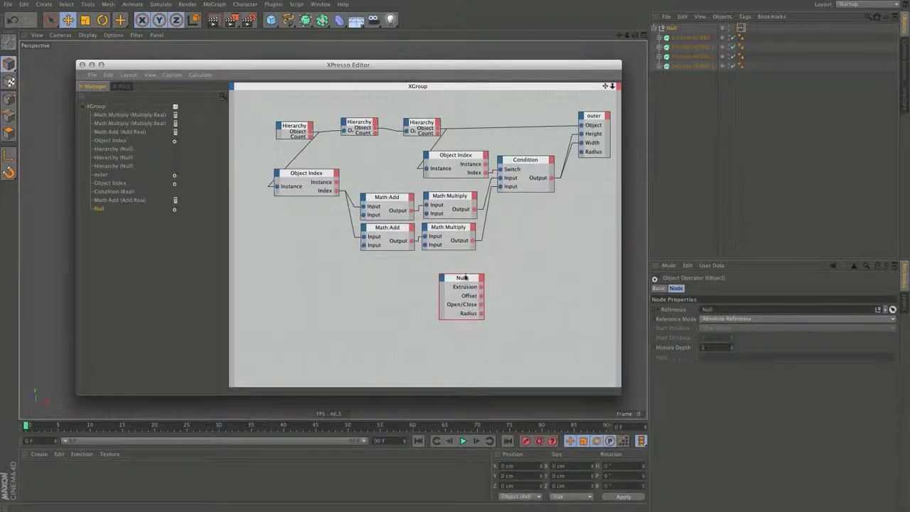
# Add a Math node in the XPresso graph and place it beneath the Condition node.
pyautogui.click(603, 116)
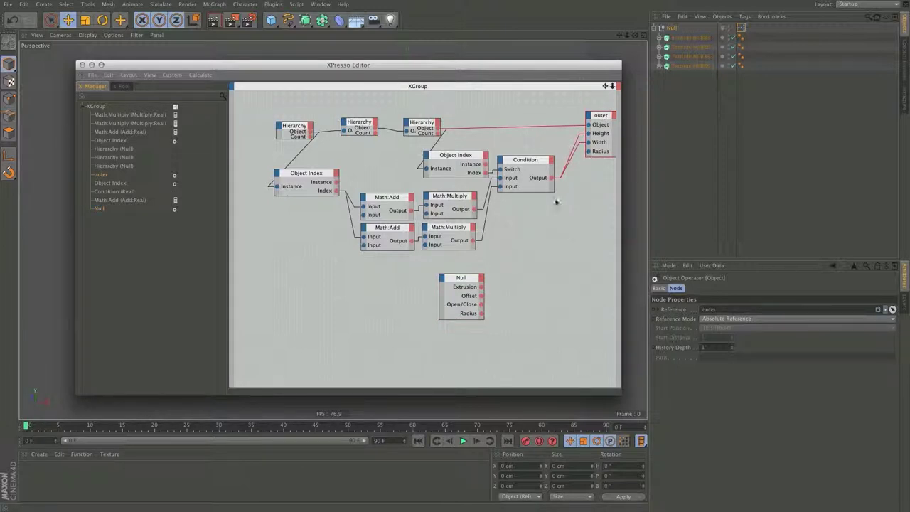
pyautogui.rightClick(538, 218)
pyautogui.moveTo(572, 224)
pyautogui.moveTo(618, 222)
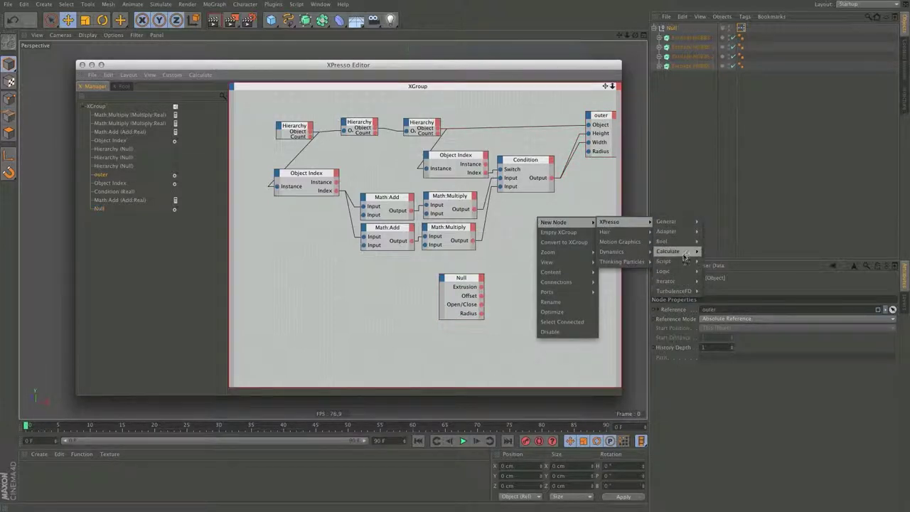
pyautogui.moveTo(684, 255)
pyautogui.click(720, 359)
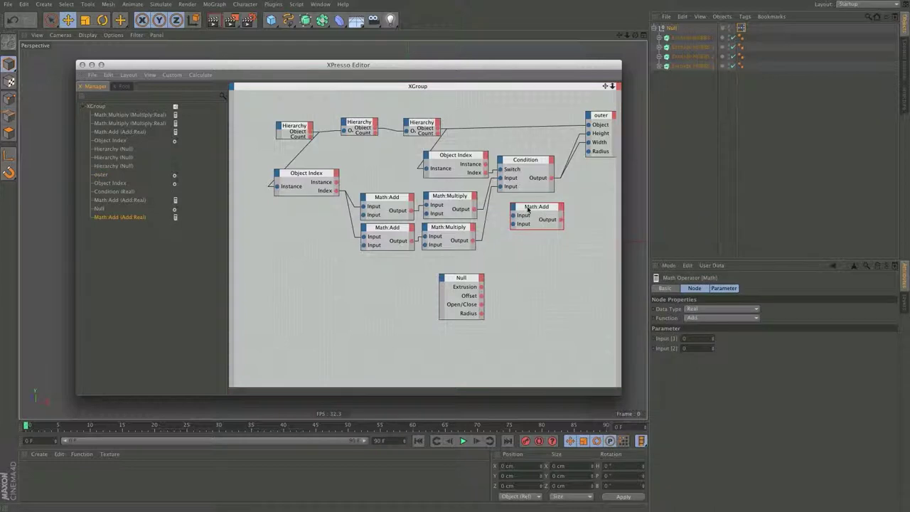
pyautogui.moveTo(528, 209); pyautogui.dragTo(540, 225)
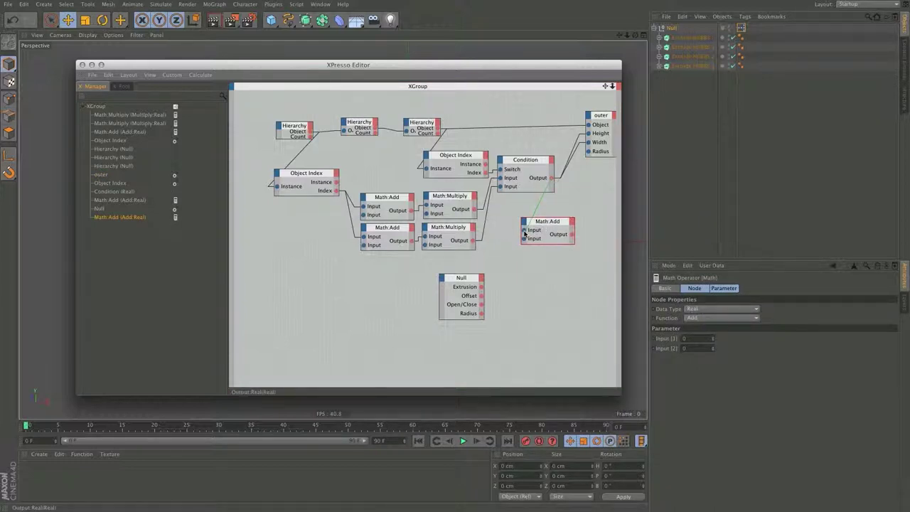
# Link the Condition output and Null's Radius into the new Math node, set its third input to 0.5, and link its output to outer's Radius.
pyautogui.moveTo(525, 233); pyautogui.dragTo(525, 239)
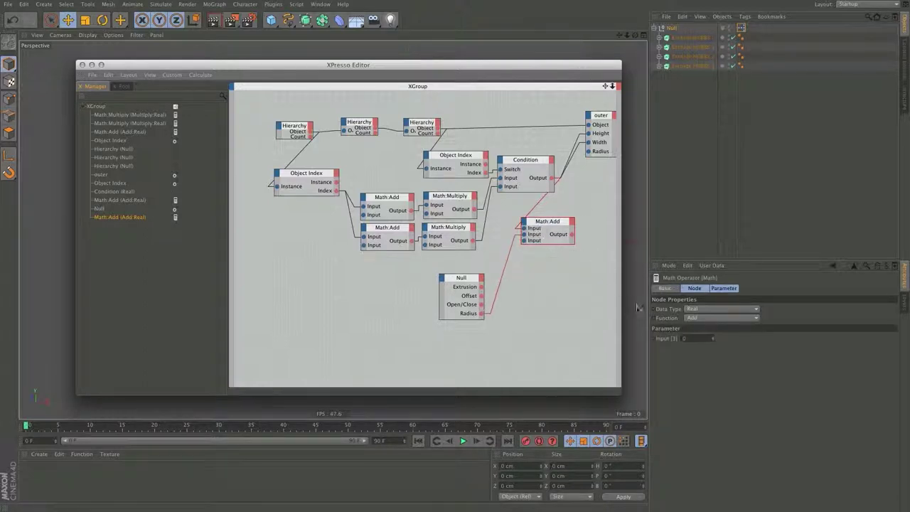
pyautogui.click(692, 341)
pyautogui.write('.5')
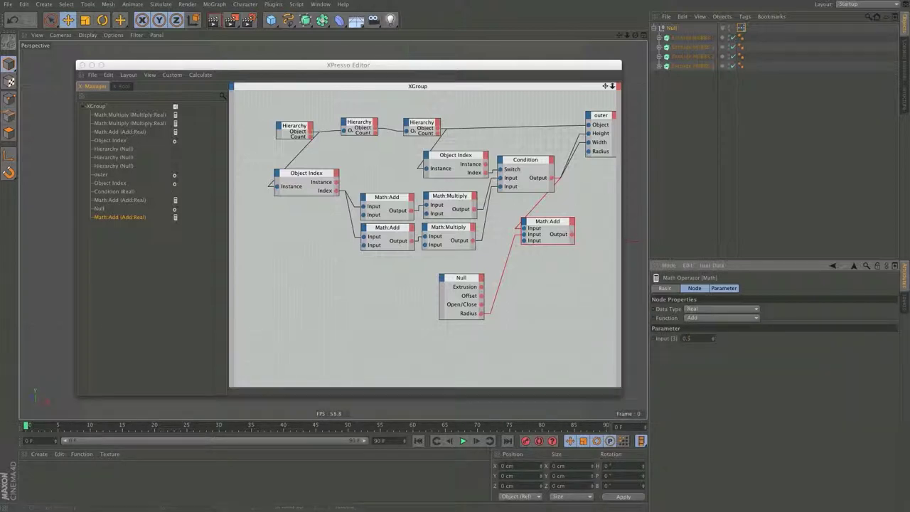
pyautogui.moveTo(571, 235); pyautogui.dragTo(589, 152)
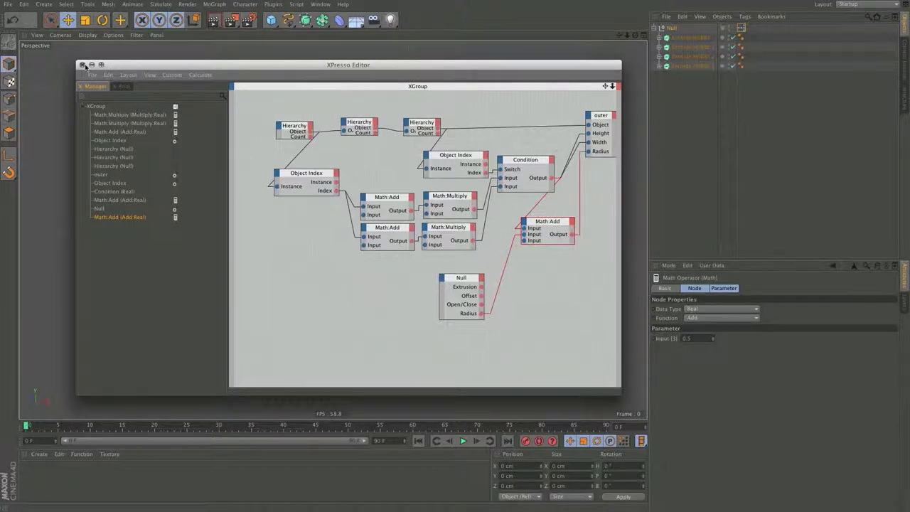
# Close the XPresso Editor and test how the Null's Radius user data affects the nested extrudes.
pyautogui.click(82, 64)
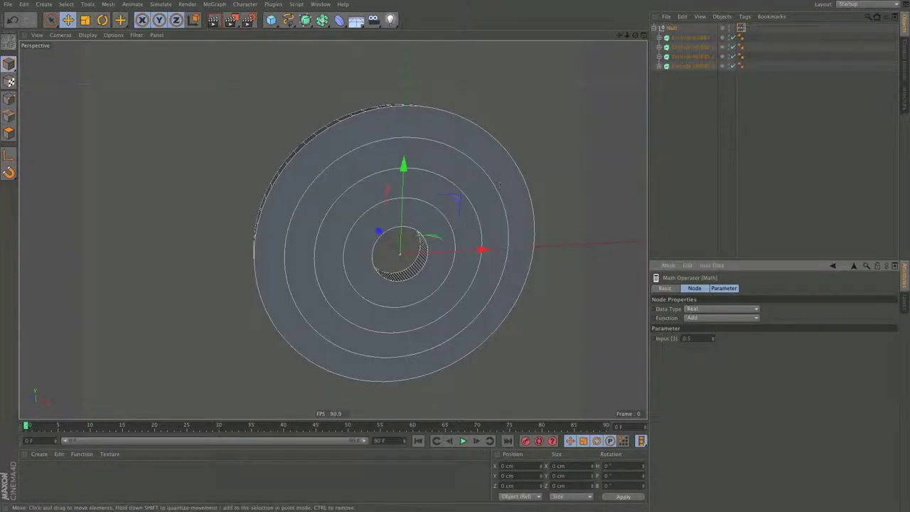
pyautogui.click(670, 27)
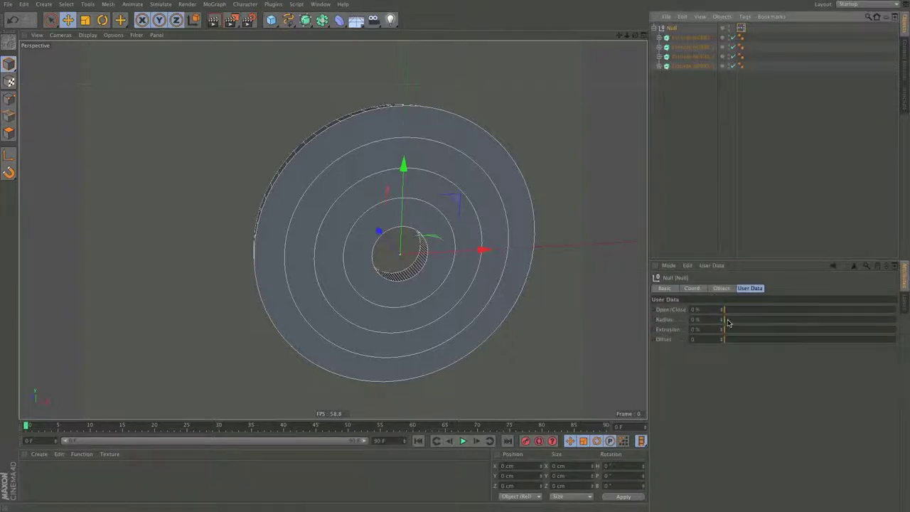
pyautogui.moveTo(727, 323)
pyautogui.mouseDown()
pyautogui.moveTo(872, 319)
pyautogui.moveTo(722, 320)
pyautogui.mouseUp()
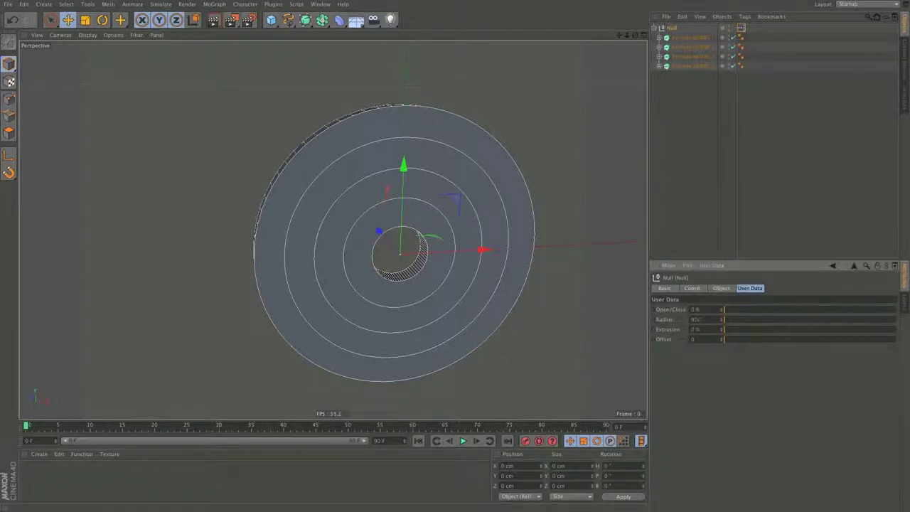
# Change the Math node feeding outer's Radius to the Multiply function, close the XPresso Editor and refresh the scene.
pyautogui.doubleClick(741, 28)
pyautogui.click(556, 228)
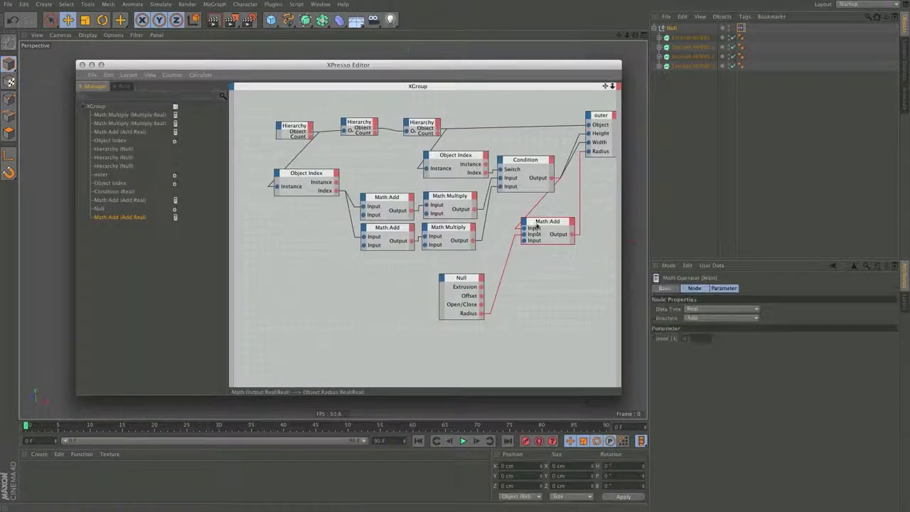
pyautogui.click(723, 317)
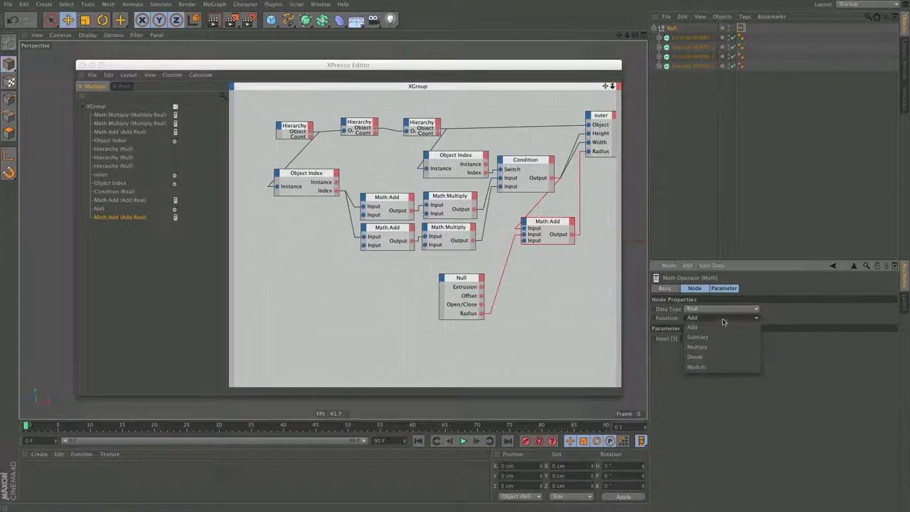
pyautogui.click(711, 346)
pyautogui.click(82, 64)
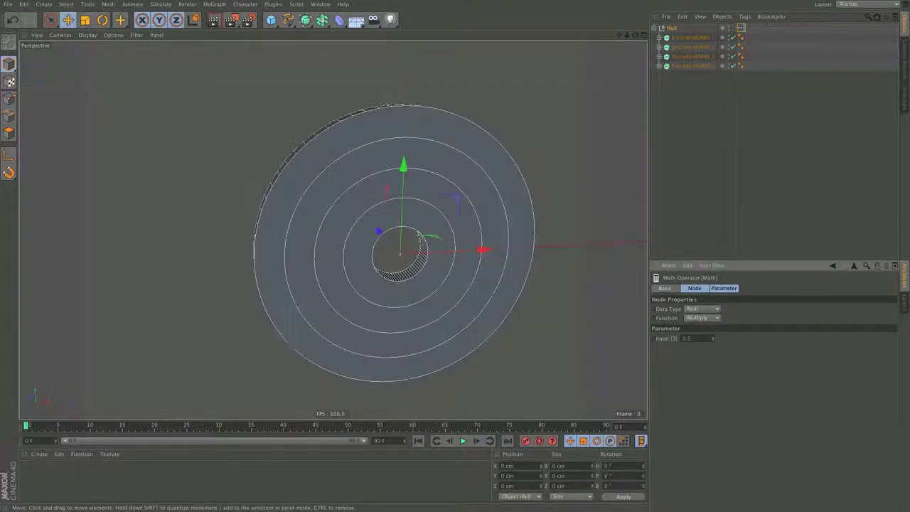
pyautogui.click(424, 443)
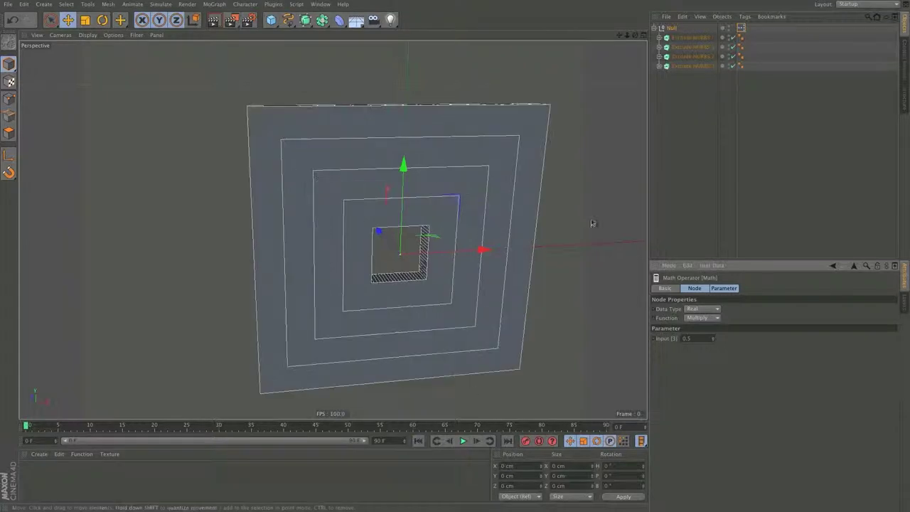
# Test the Null's Radius user data at 74 % and 44 %, and set it to 73 %.
pyautogui.click(672, 30)
pyautogui.moveTo(730, 321); pyautogui.dragTo(852, 306)
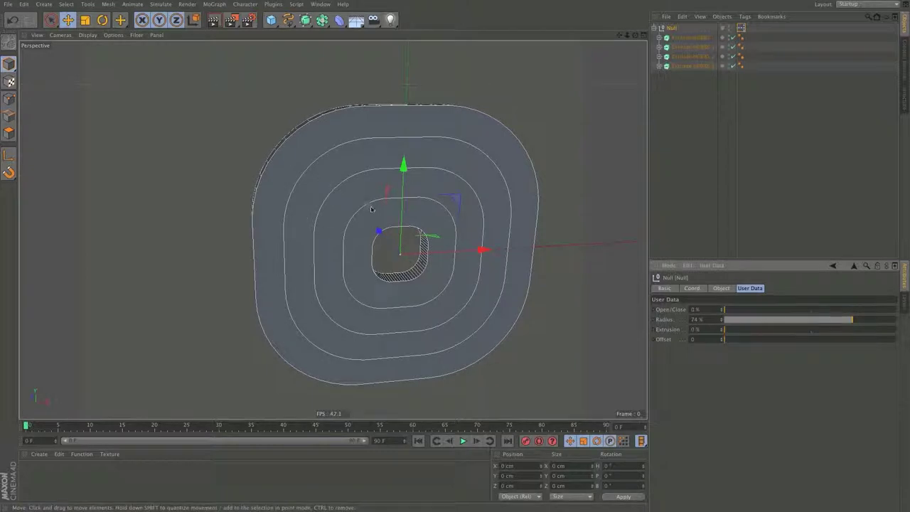
pyautogui.moveTo(854, 322); pyautogui.dragTo(801, 315)
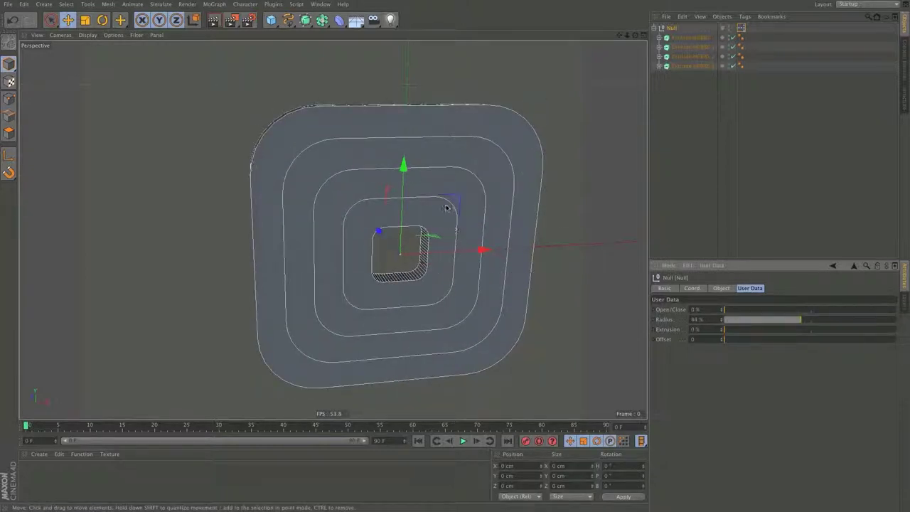
pyautogui.moveTo(785, 320); pyautogui.dragTo(850, 321)
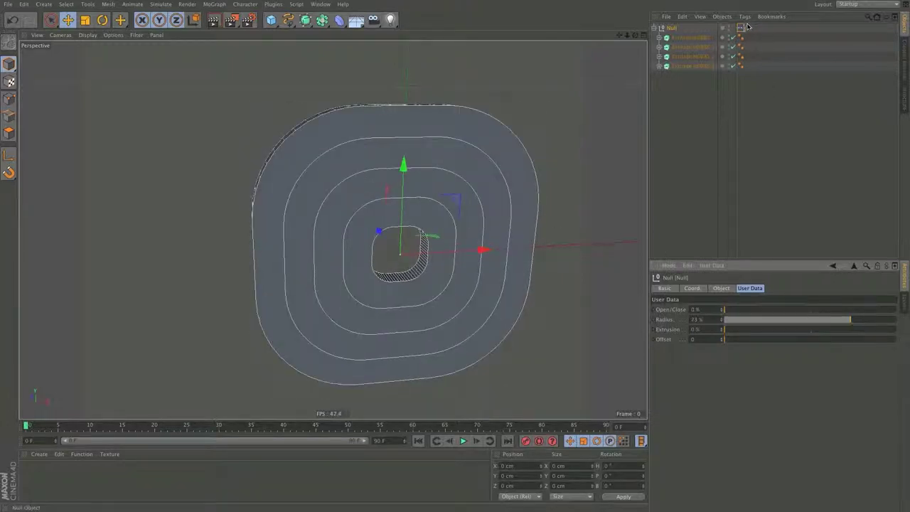
# Shift the outer and Condition nodes aside in XPresso, and add a Range Mapper node beside the Null node.
pyautogui.doubleClick(742, 27)
pyautogui.moveTo(595, 118); pyautogui.dragTo(606, 118)
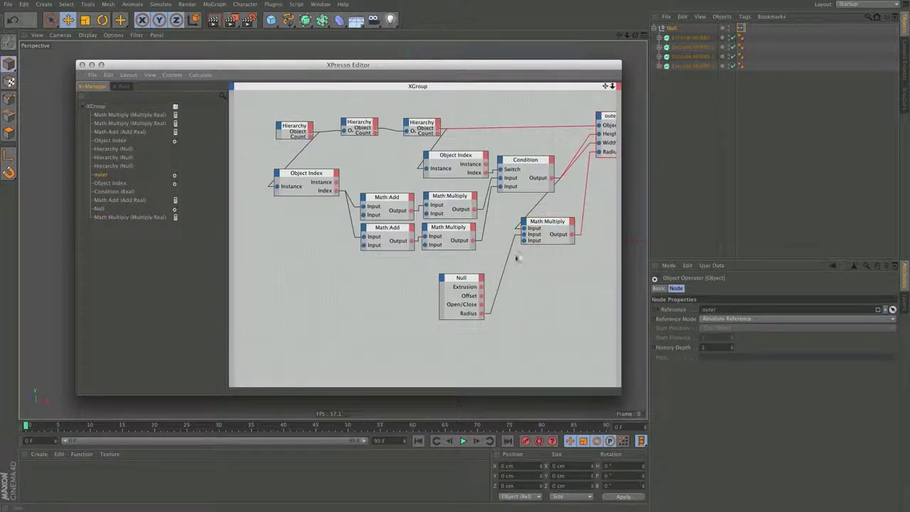
pyautogui.moveTo(523, 162); pyautogui.dragTo(531, 167)
pyautogui.rightClick(519, 304)
pyautogui.moveTo(570, 310)
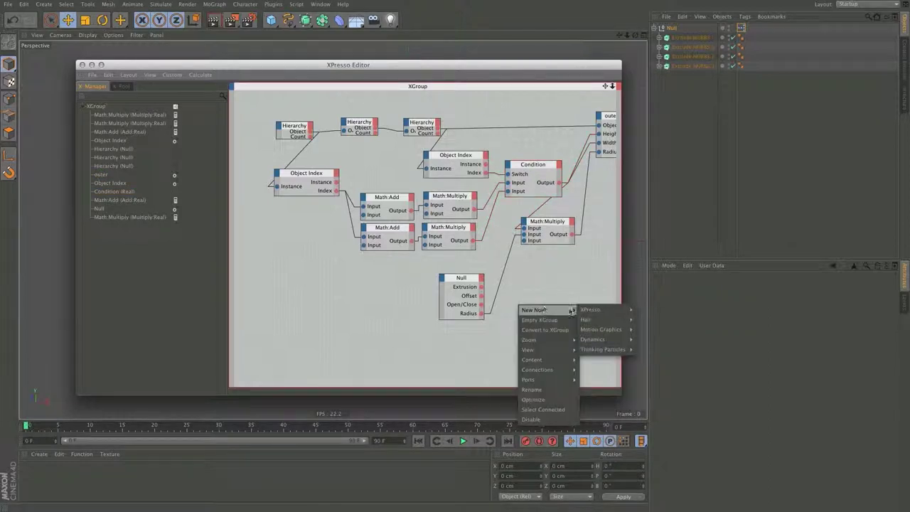
pyautogui.moveTo(623, 310)
pyautogui.moveTo(651, 340)
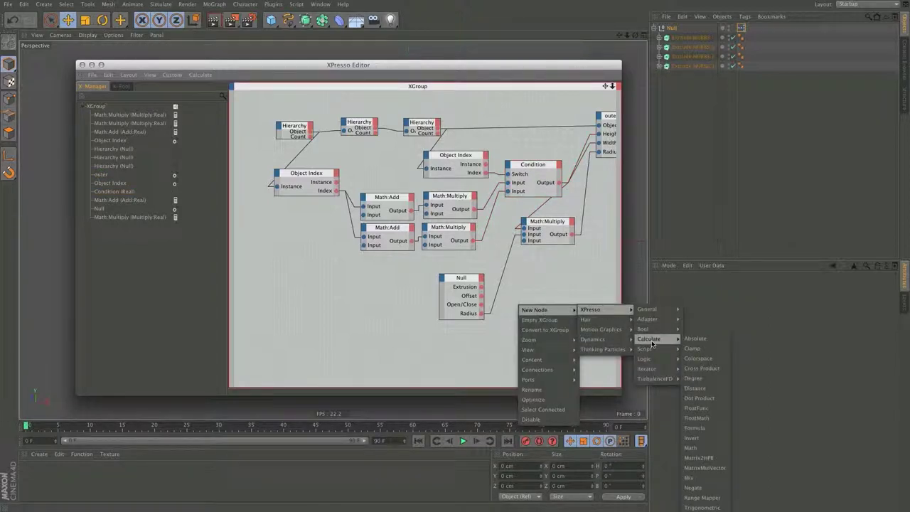
pyautogui.click(702, 498)
pyautogui.moveTo(507, 304); pyautogui.dragTo(570, 298)
# Add Output Lower and Output Upper input ports to the Range Mapper, and link the Null's Open/Close to its Input.
pyautogui.click(505, 287)
pyautogui.click(514, 323)
pyautogui.click(506, 288)
pyautogui.click(516, 334)
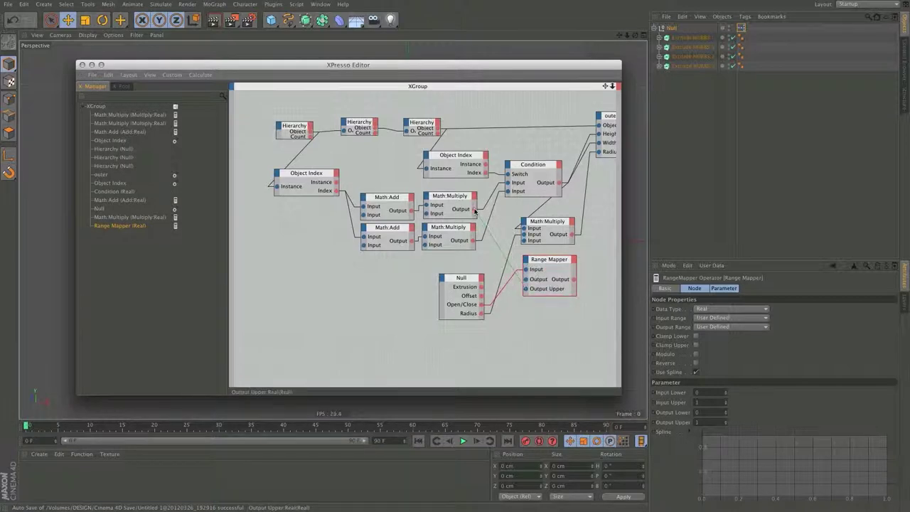
# Link the two index-driven Math:Multiply outputs to the Range Mapper's Output Upper and Output Lower, and its output to the Condition's last input.
pyautogui.moveTo(474, 211); pyautogui.dragTo(475, 210)
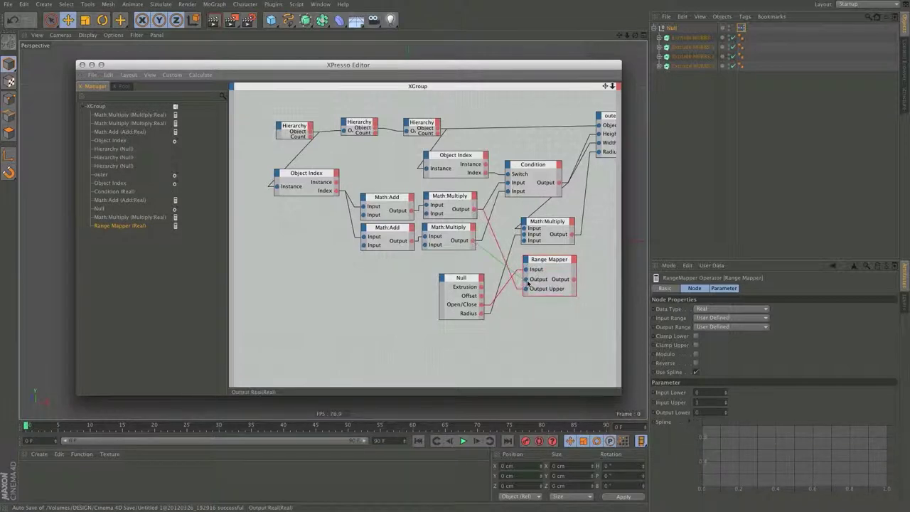
pyautogui.moveTo(527, 283); pyautogui.dragTo(526, 283)
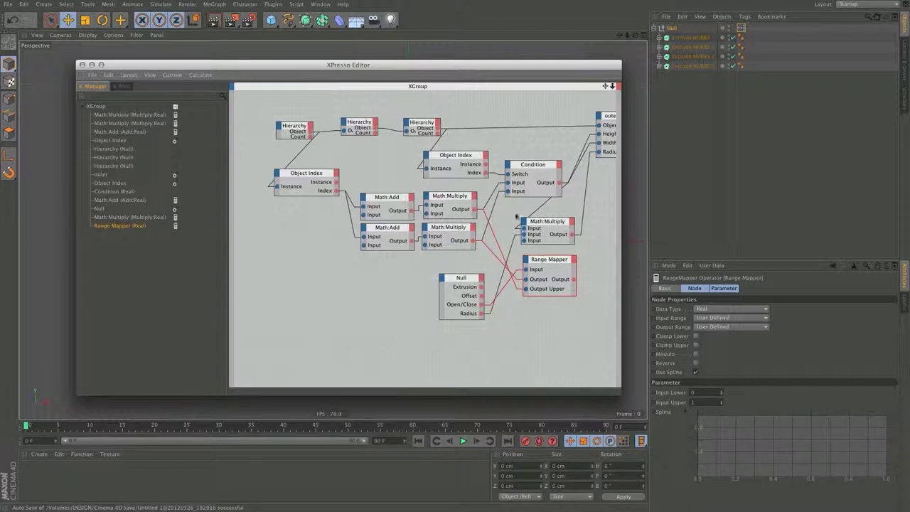
pyautogui.moveTo(548, 262); pyautogui.dragTo(554, 263)
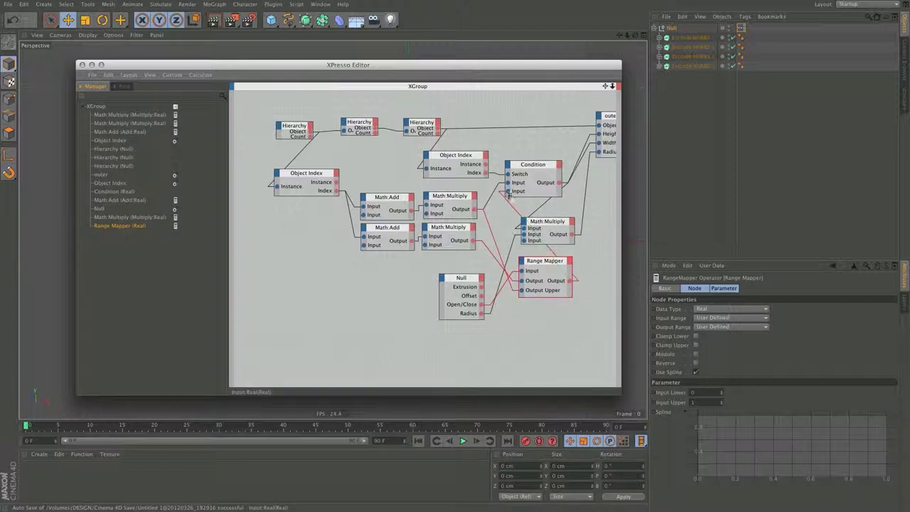
pyautogui.click(82, 64)
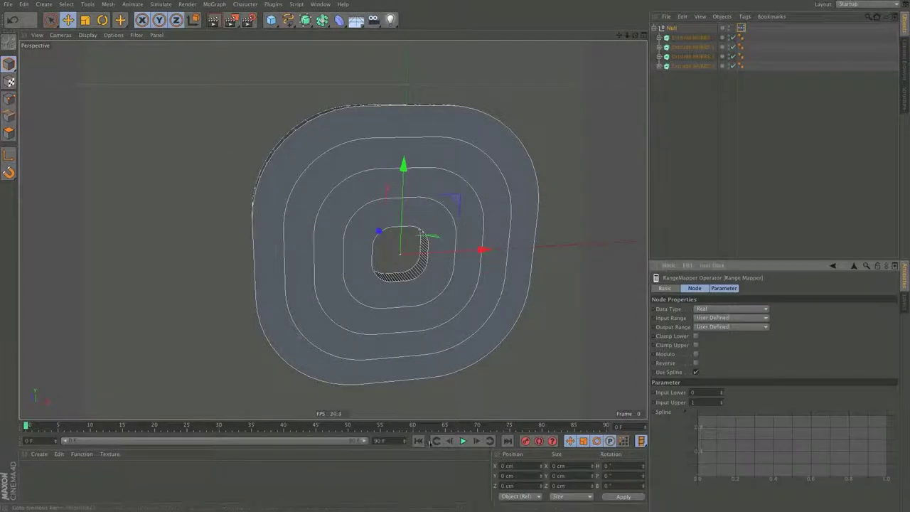
# Try out the Null's user data sliders, setting Open/Close to 34 % and Radius to 26 %.
pyautogui.click(673, 29)
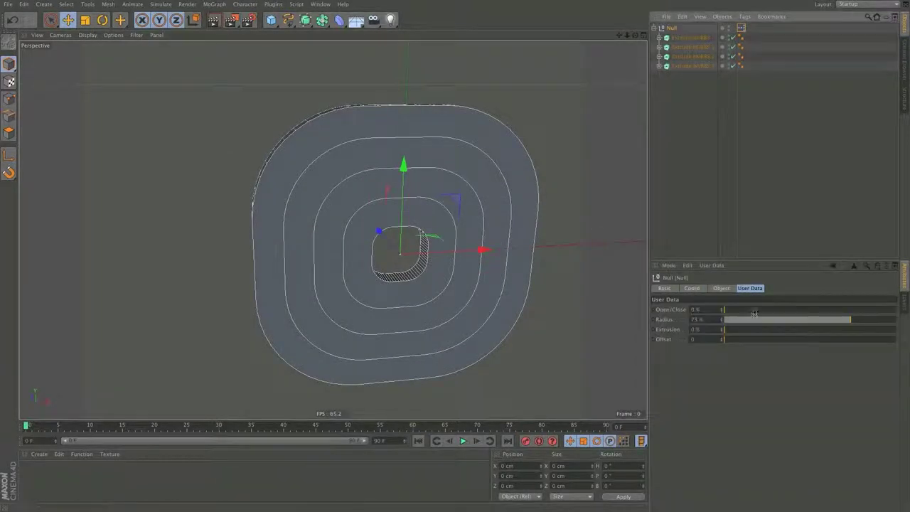
pyautogui.moveTo(728, 311); pyautogui.dragTo(789, 298)
pyautogui.moveTo(826, 322); pyautogui.dragTo(784, 310)
# Select the four Extrude NURBS under the Null and duplicate them within the same hierarchy.
pyautogui.moveTo(627, 35); pyautogui.dragTo(561, 37)
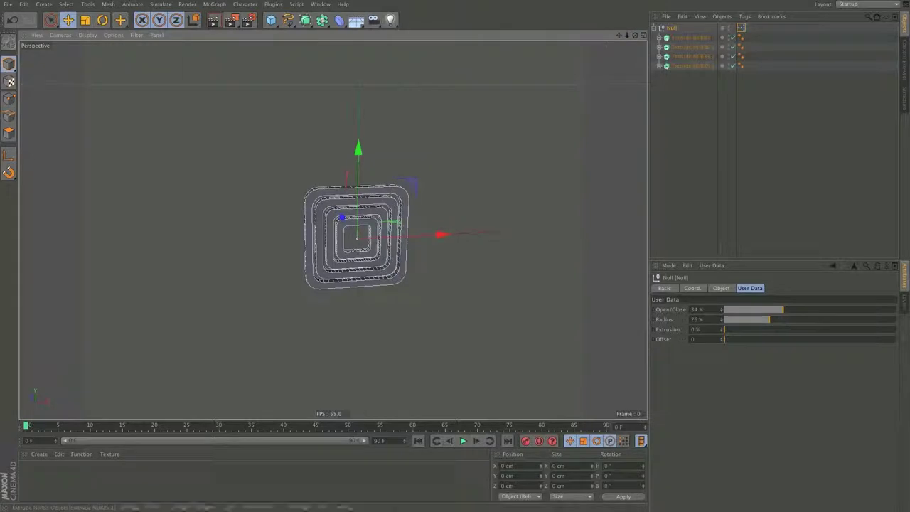
pyautogui.moveTo(697, 84)
pyautogui.mouseDown()
pyautogui.moveTo(685, 37)
pyautogui.moveTo(690, 71)
pyautogui.mouseUp()
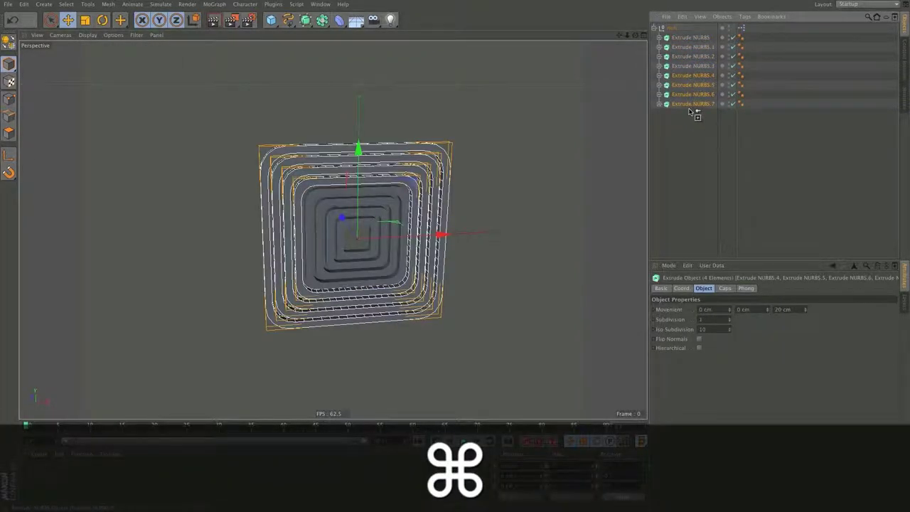
# Duplicate the four selected Extrude NURBS once more under the Null and render the perspective view.
pyautogui.keyDown('super'); pyautogui.moveTo(689, 112); pyautogui.dragTo(688, 111); pyautogui.keyUp('super')
pyautogui.click(511, 309)
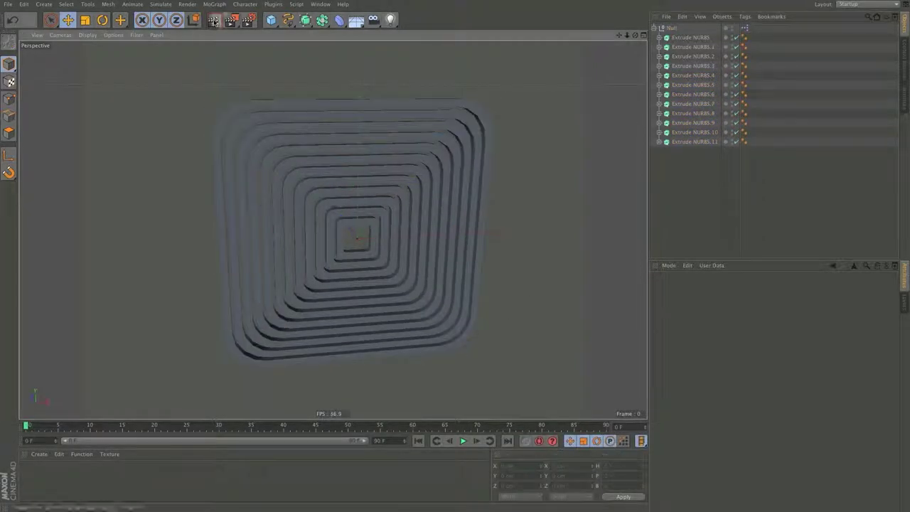
pyautogui.click(214, 22)
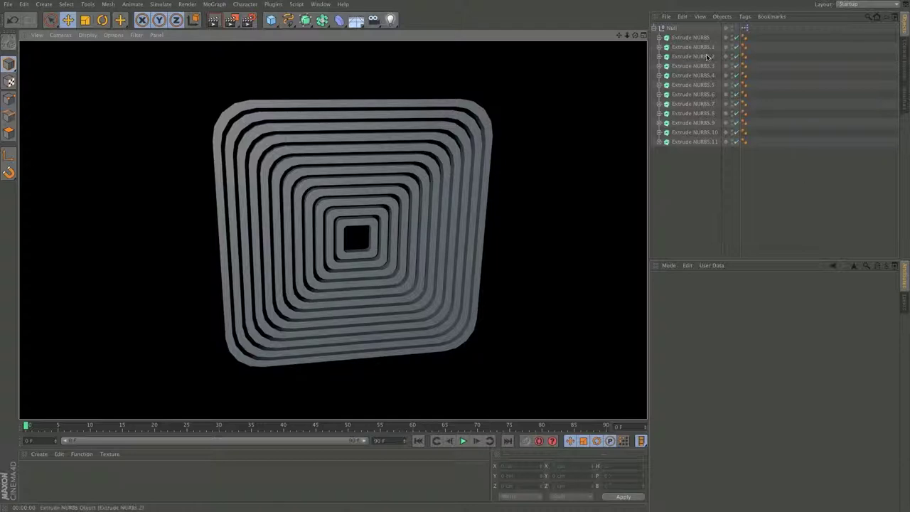
# Enable the object list's filter, expand its Objects and Tags groups, and select all Rectangle splines.
pyautogui.click(699, 17)
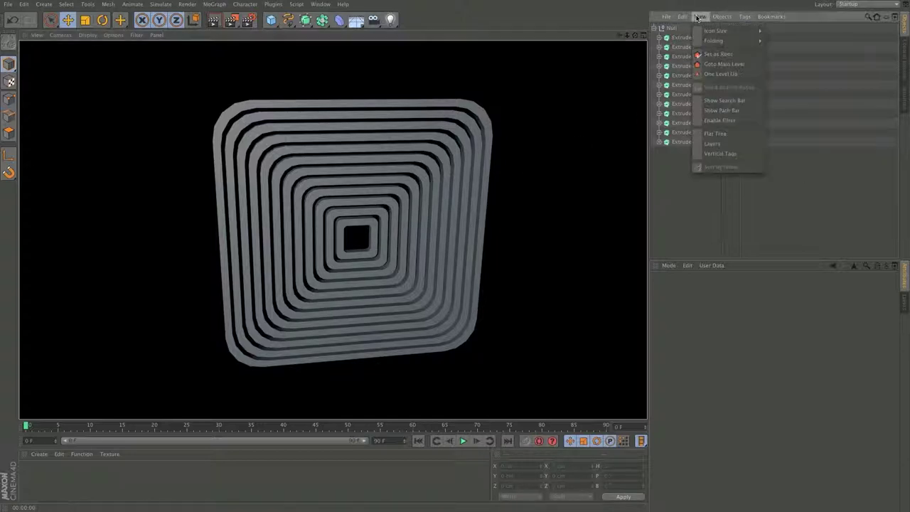
pyautogui.click(723, 121)
pyautogui.click(658, 36)
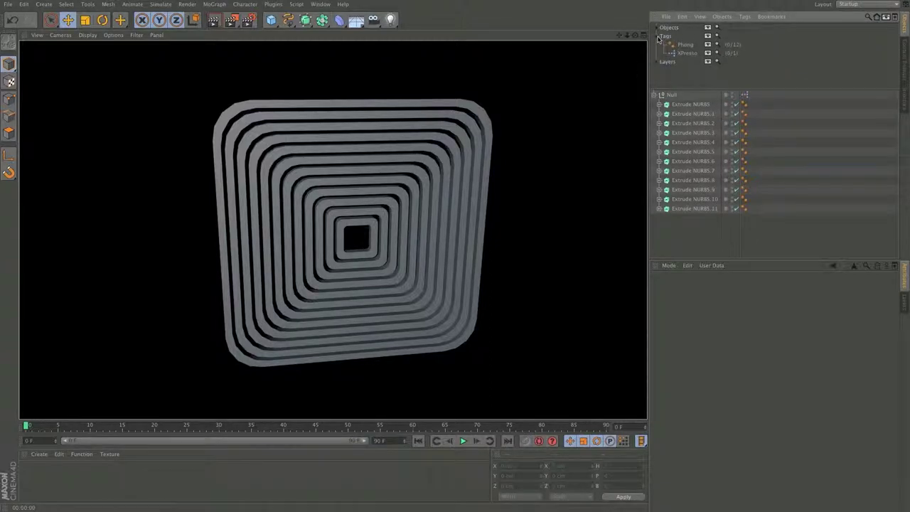
pyautogui.click(656, 28)
pyautogui.click(690, 53)
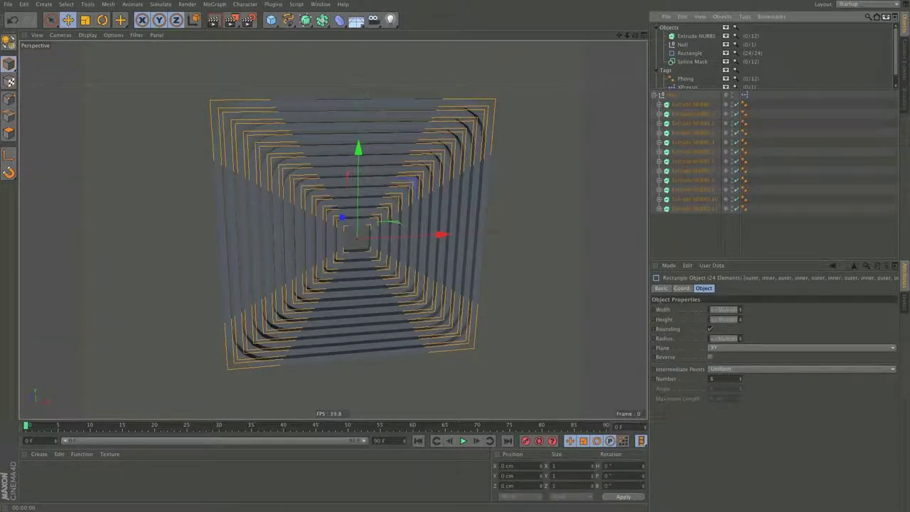
# Set the selected rectangles' intermediate points Number to 20 and render the view.
pyautogui.moveTo(720, 379); pyautogui.dragTo(705, 380)
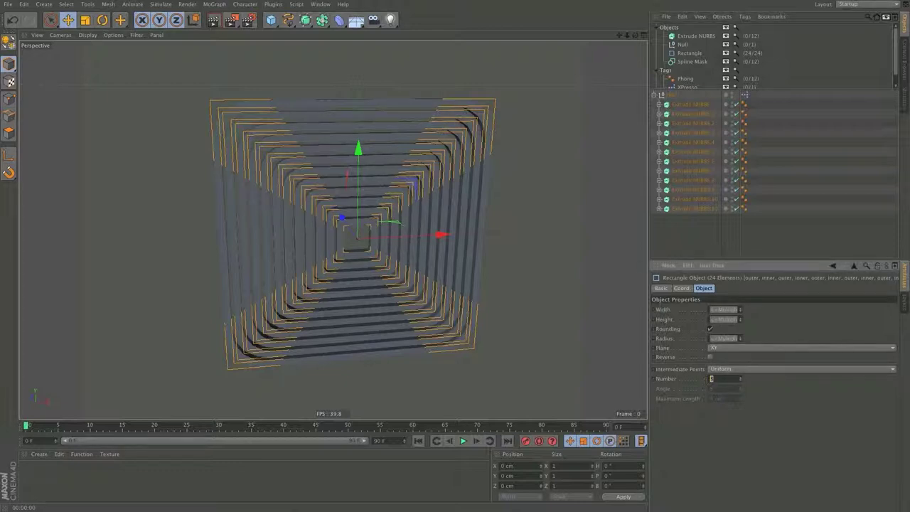
pyautogui.write('20')
pyautogui.press('Return')
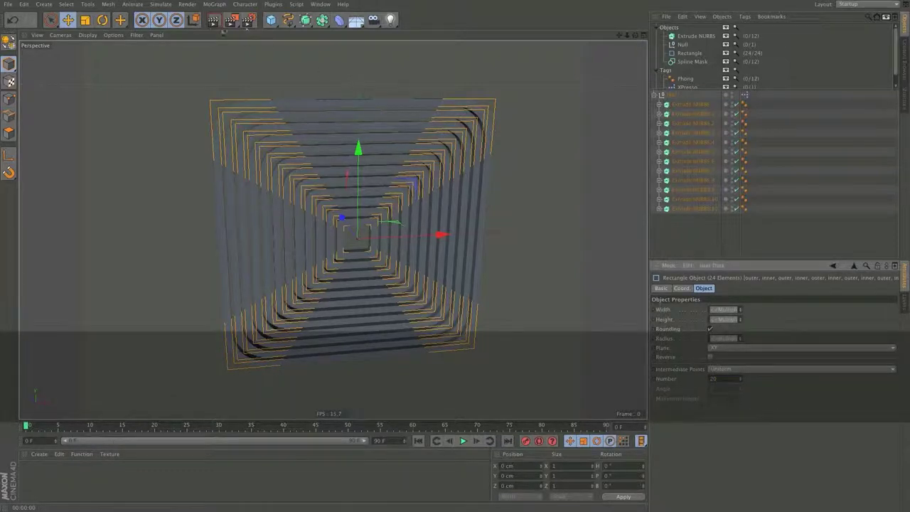
pyautogui.click(214, 20)
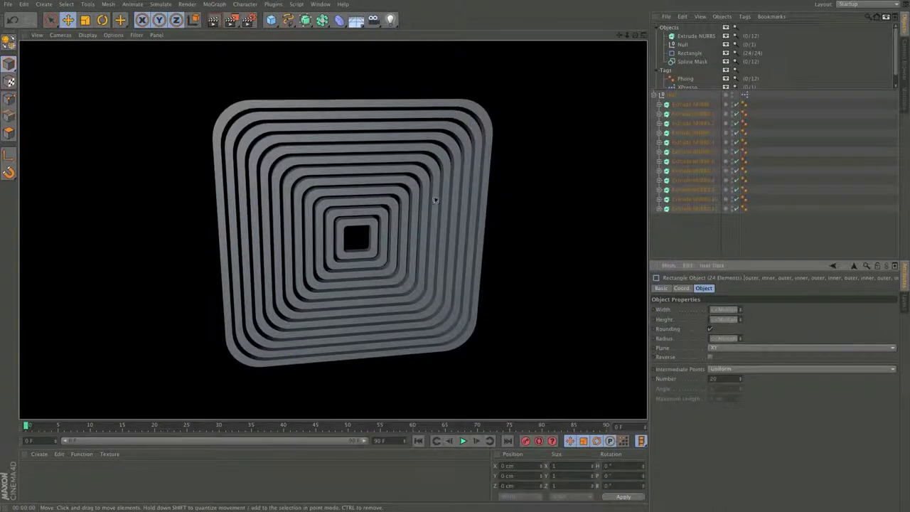
# Delete Extrude NURBS.5 through Extrude NURBS.11 under the Null.
pyautogui.scroll(2, 518, 207)
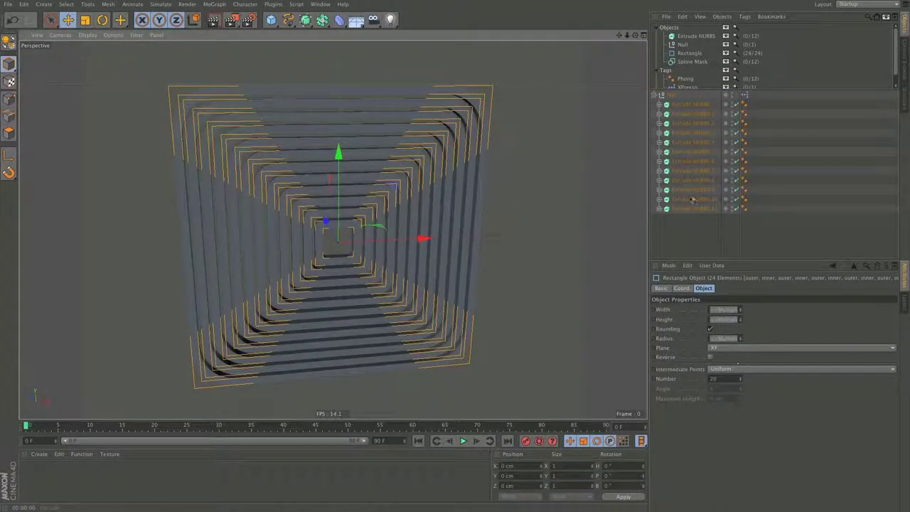
pyautogui.moveTo(696, 222); pyautogui.dragTo(692, 153)
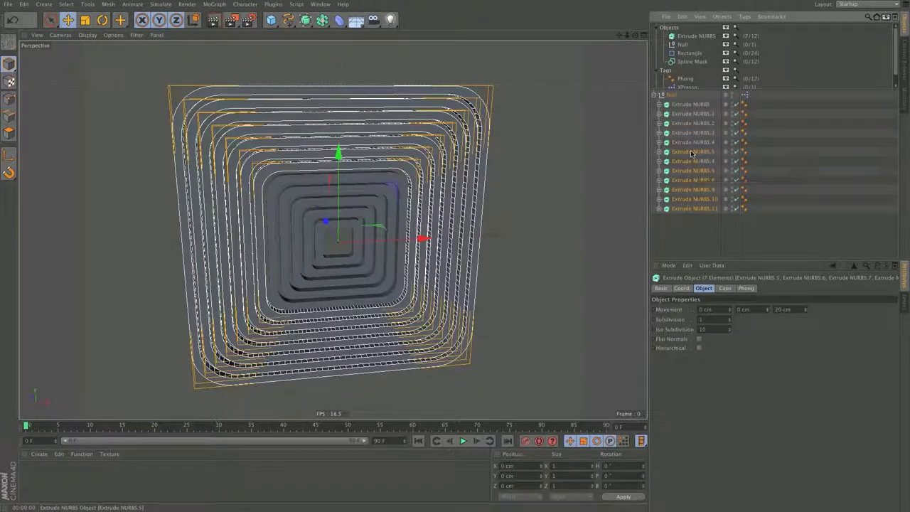
pyautogui.press('Delete')
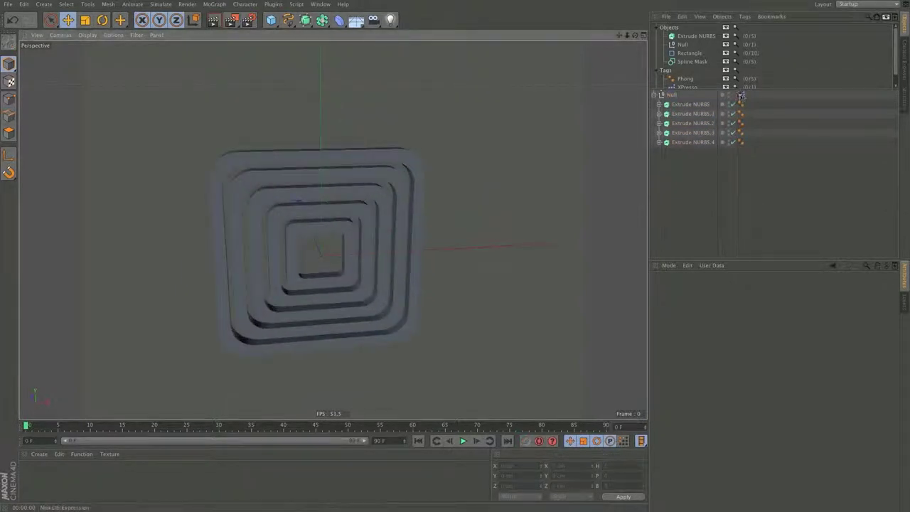
# Open the Null's XPresso setup and move the Null node beneath the first Object Index node.
pyautogui.click(668, 96)
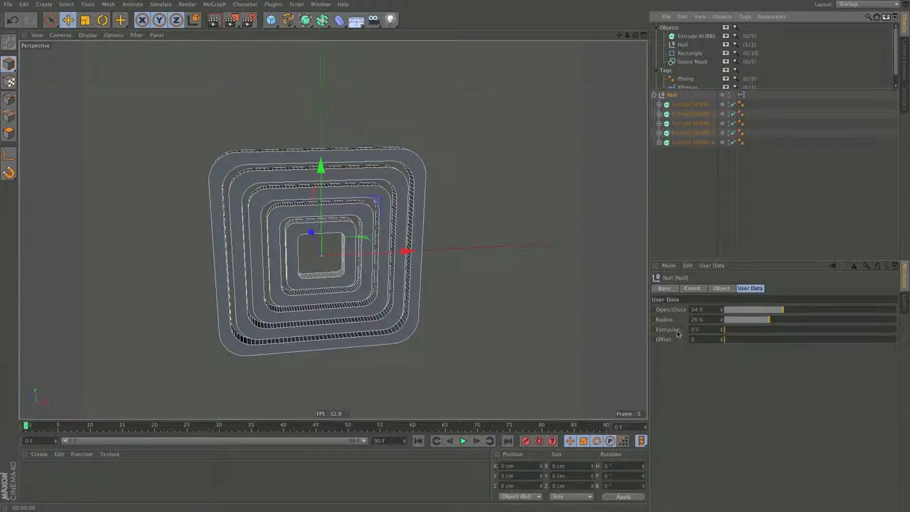
pyautogui.doubleClick(741, 94)
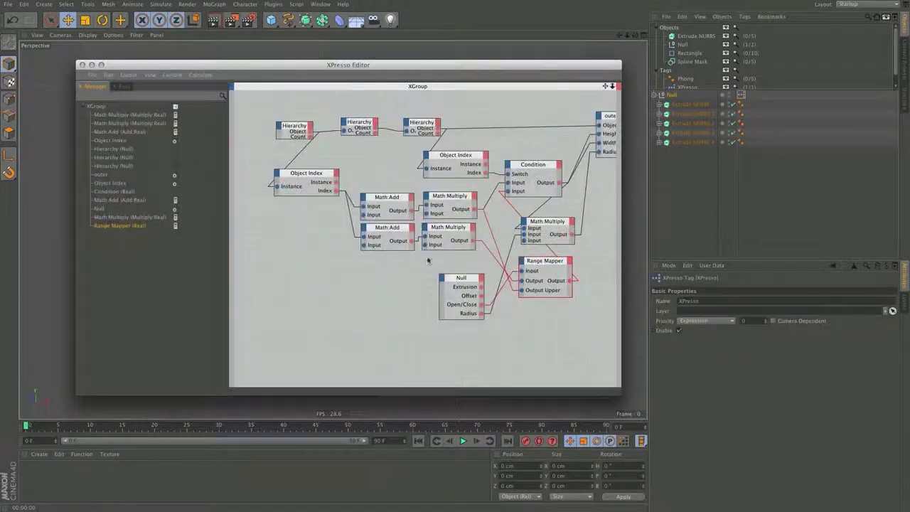
pyautogui.moveTo(461, 281); pyautogui.dragTo(305, 273)
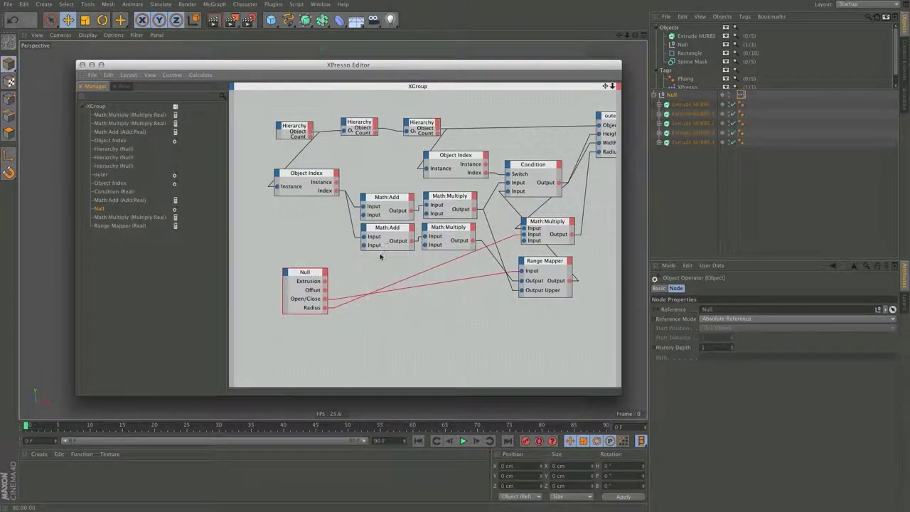
# Add a third input port to both Math:Add nodes and link the Null's Offset output to these new inputs.
pyautogui.click(389, 198)
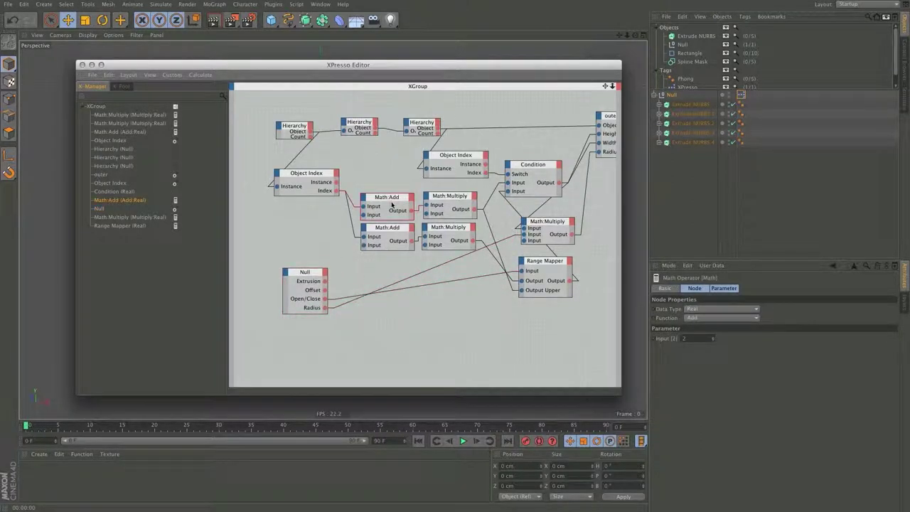
pyautogui.click(386, 199)
pyautogui.click(371, 203)
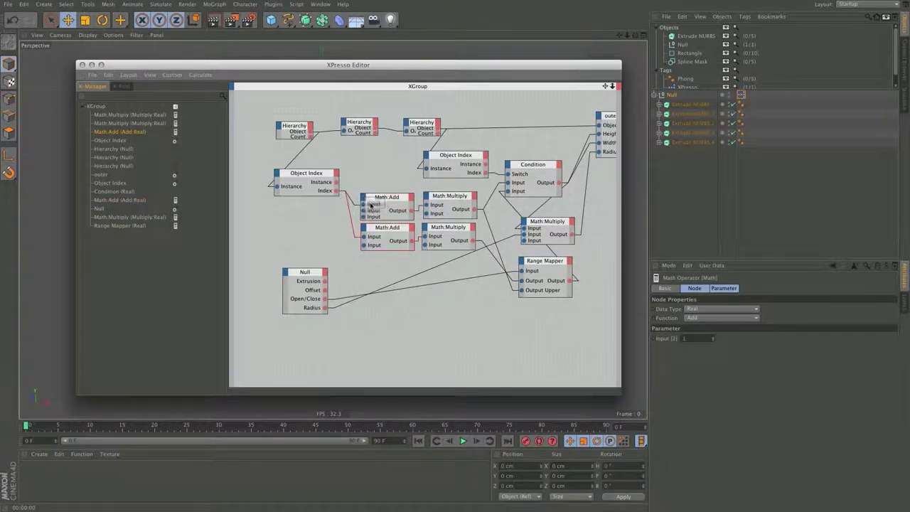
pyautogui.click(365, 228)
pyautogui.click(372, 234)
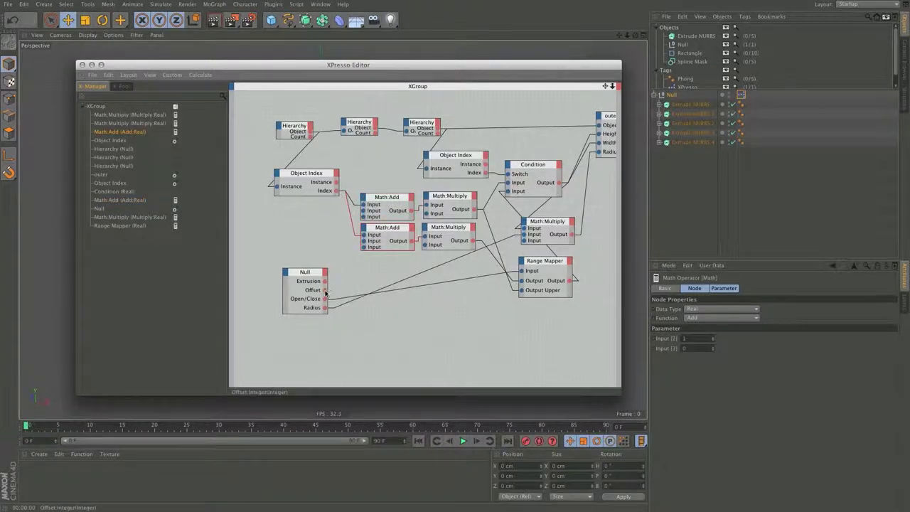
pyautogui.moveTo(360, 260); pyautogui.dragTo(363, 217)
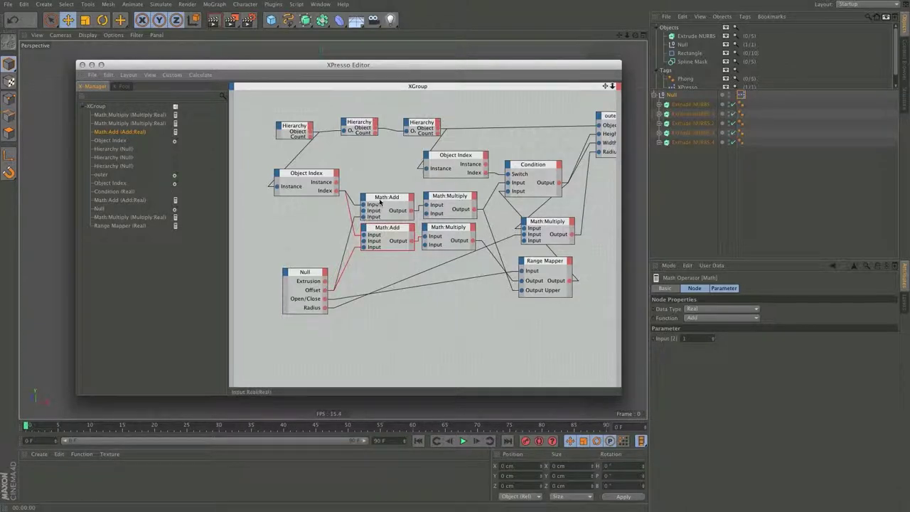
# Set Input [2] to 1 on the upper Math:Add node and to 0 on the lower one.
pyautogui.moveTo(692, 340); pyautogui.dragTo(670, 342)
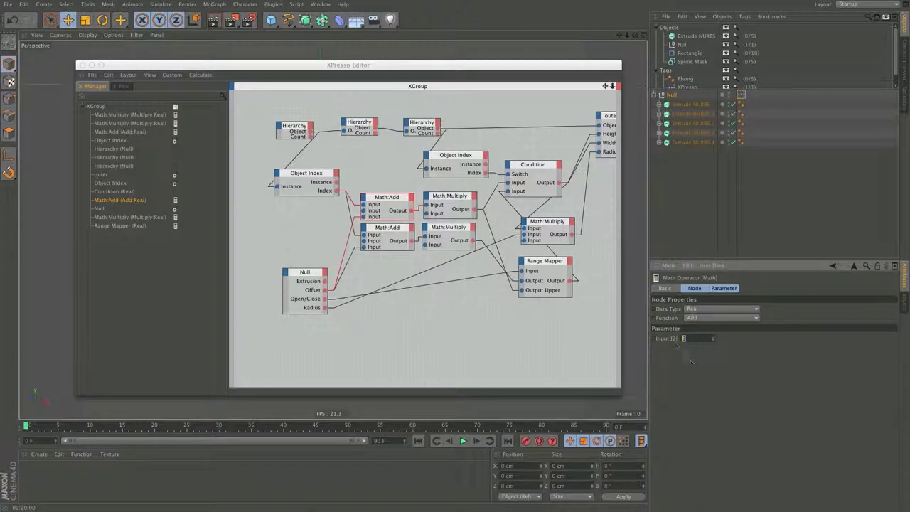
pyautogui.write('1')
pyautogui.click(381, 227)
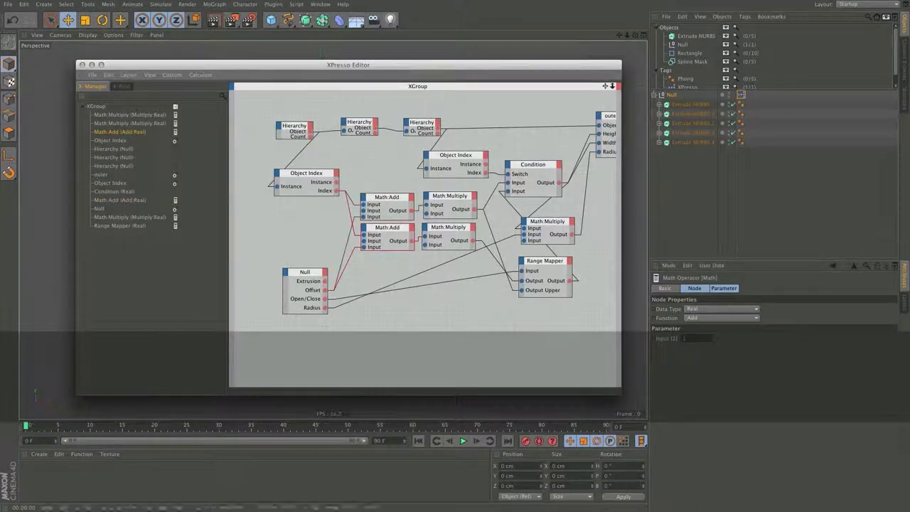
pyautogui.moveTo(688, 339); pyautogui.dragTo(679, 344)
pyautogui.write('0')
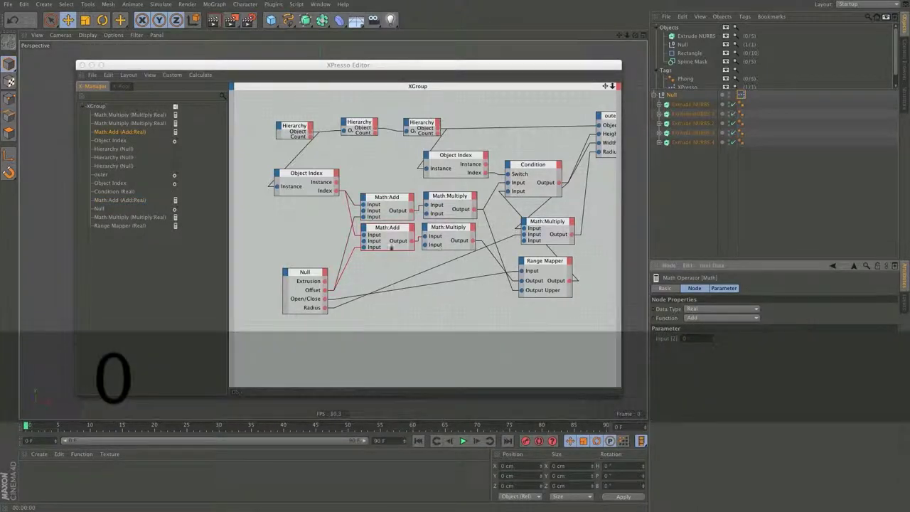
# Remove the unused input port from the lower Math:Add node and close the XPresso Editor.
pyautogui.rightClick(375, 243)
pyautogui.click(391, 273)
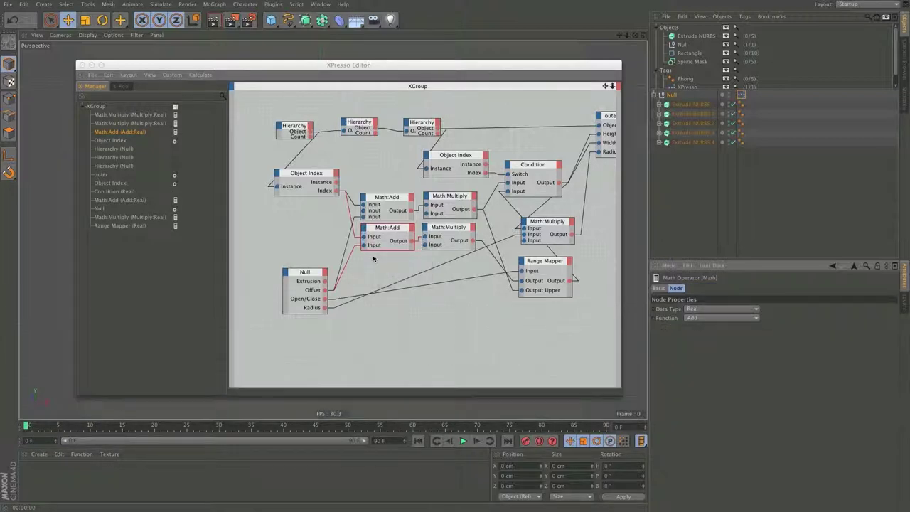
pyautogui.click(83, 65)
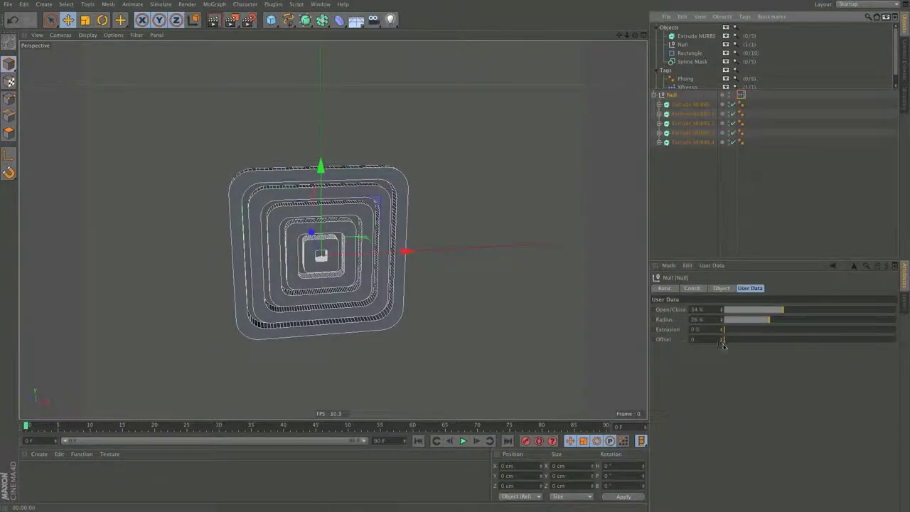
# Try out the Null's Offset value and inspect the nested extrudes up close.
pyautogui.moveTo(722, 341)
pyautogui.mouseDown()
pyautogui.moveTo(775, 341)
pyautogui.moveTo(728, 336)
pyautogui.moveTo(719, 347)
pyautogui.moveTo(737, 347)
pyautogui.moveTo(725, 346)
pyautogui.moveTo(727, 337)
pyautogui.moveTo(734, 345)
pyautogui.moveTo(723, 347)
pyautogui.mouseUp()
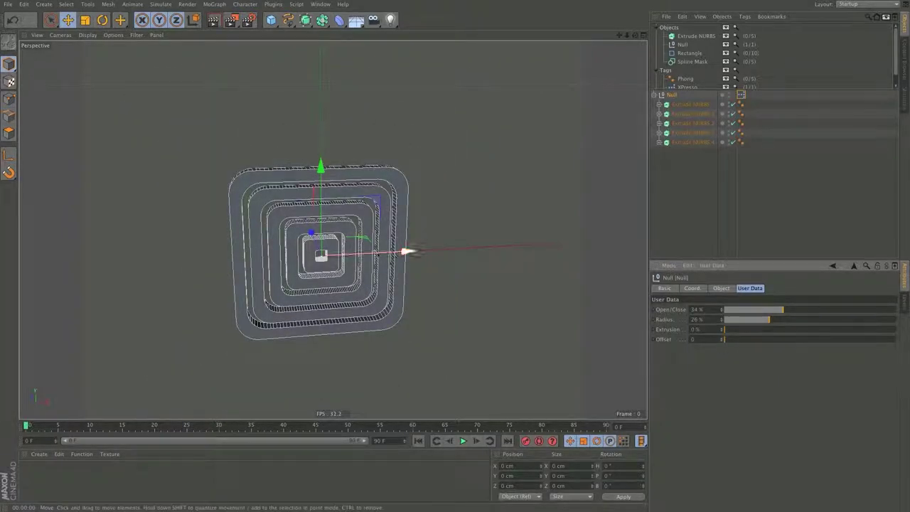
pyautogui.scroll(7, 356, 252)
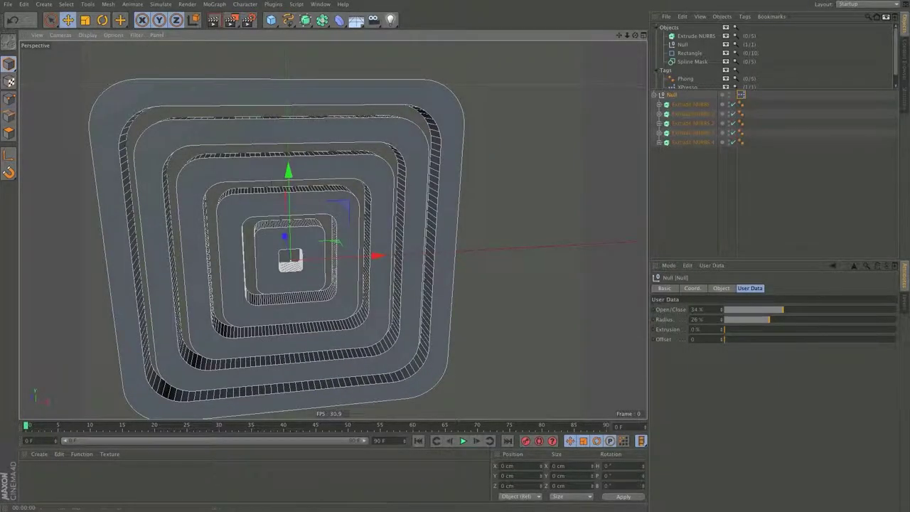
pyautogui.moveTo(725, 340)
pyautogui.mouseDown()
pyautogui.moveTo(735, 342)
pyautogui.moveTo(714, 343)
pyautogui.mouseUp()
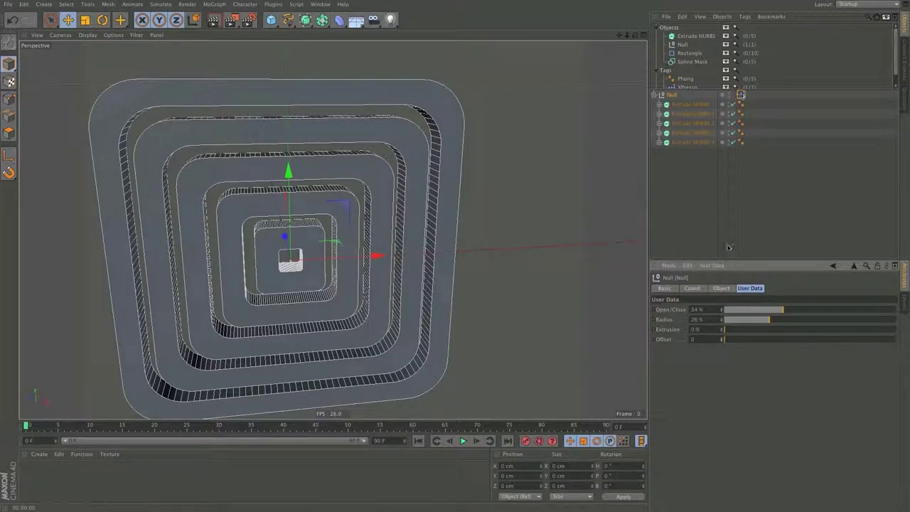
# Edit the Null's Offset user data, setting its Min limit to -100 and enabling a Slider Min of 0.
pyautogui.click(711, 265)
pyautogui.click(723, 286)
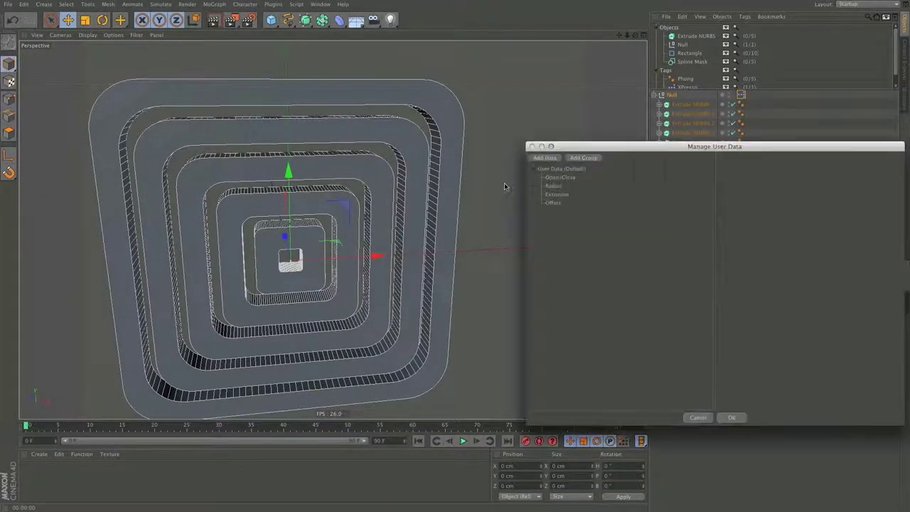
pyautogui.click(552, 203)
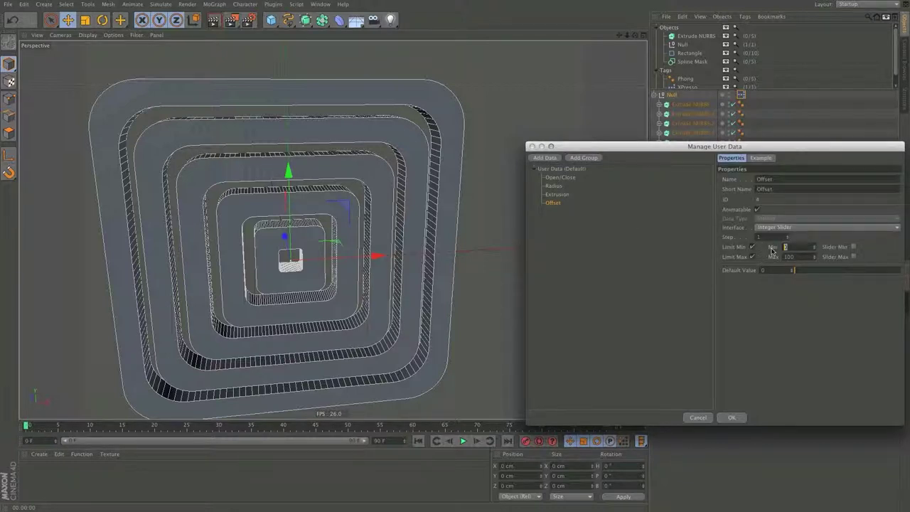
pyautogui.write('-100')
pyautogui.click(784, 320)
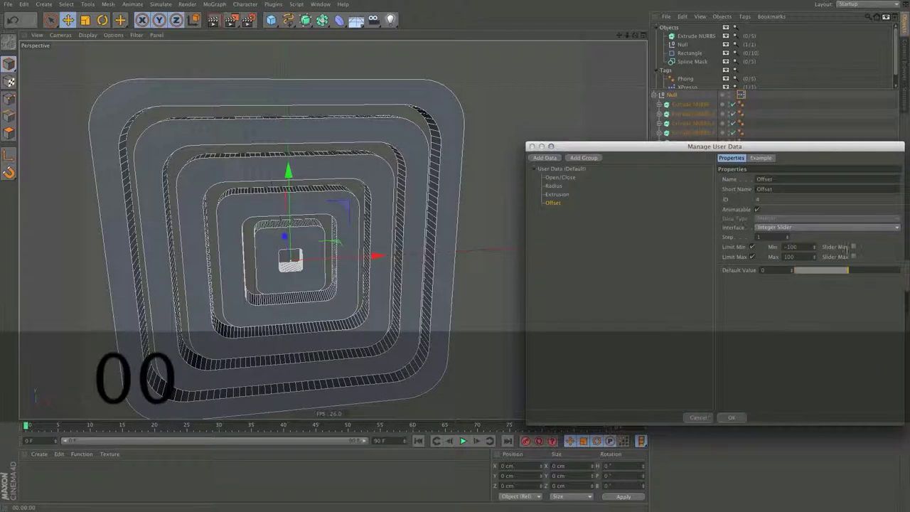
pyautogui.click(854, 246)
pyautogui.doubleClick(890, 247)
pyautogui.write('0')
pyautogui.click(812, 317)
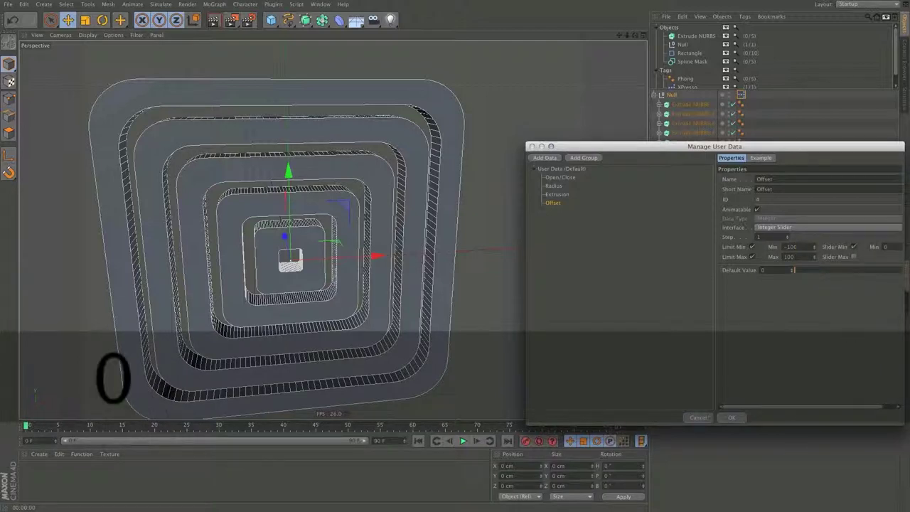
pyautogui.click(738, 420)
# Try negative Offset values on the Null and review the Math:Add and Null nodes in the XPresso Editor.
pyautogui.click(722, 341)
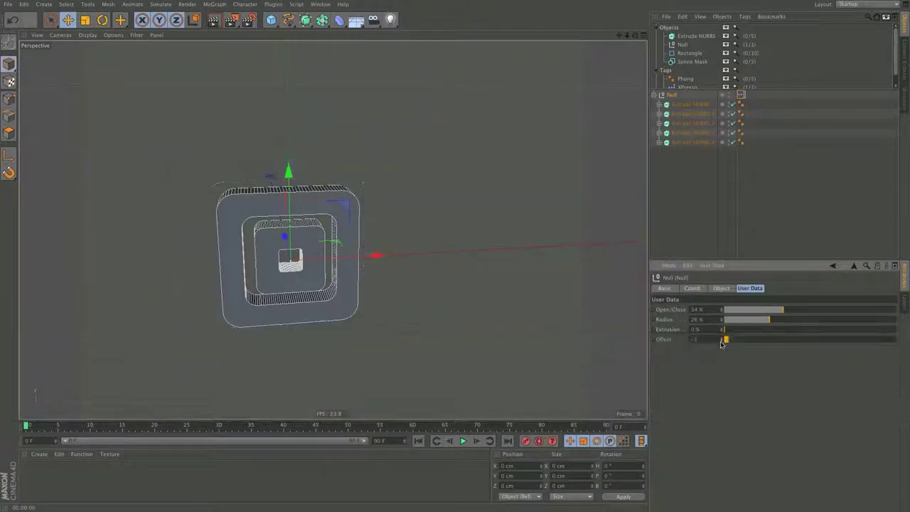
pyautogui.moveTo(723, 340); pyautogui.dragTo(723, 342)
pyautogui.doubleClick(741, 94)
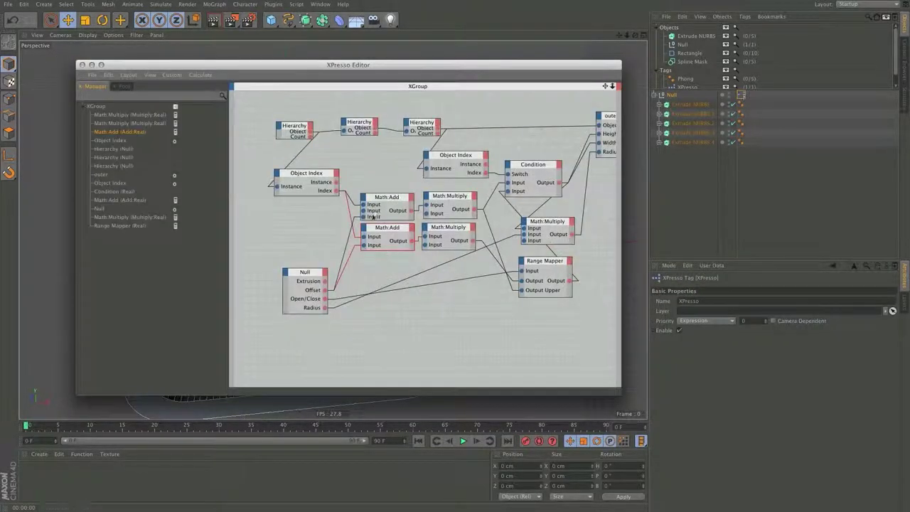
pyautogui.click(370, 200)
pyautogui.click(392, 231)
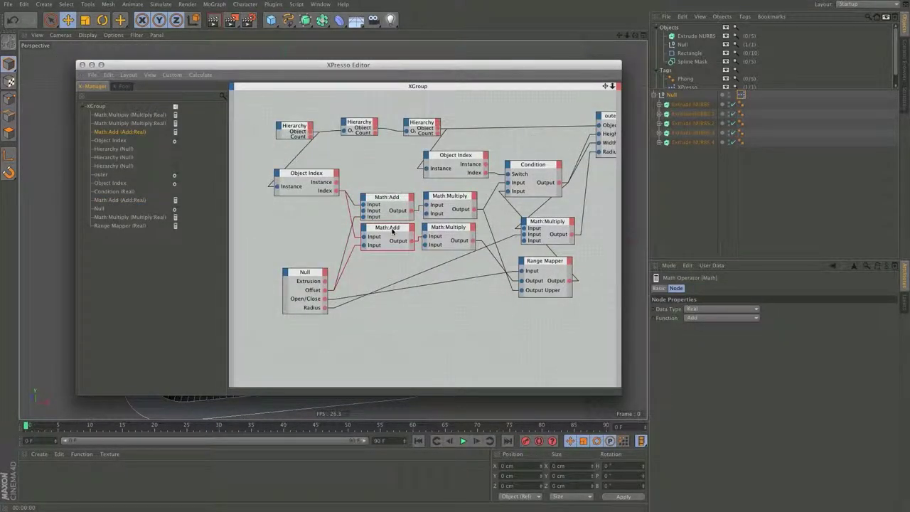
pyautogui.click(306, 274)
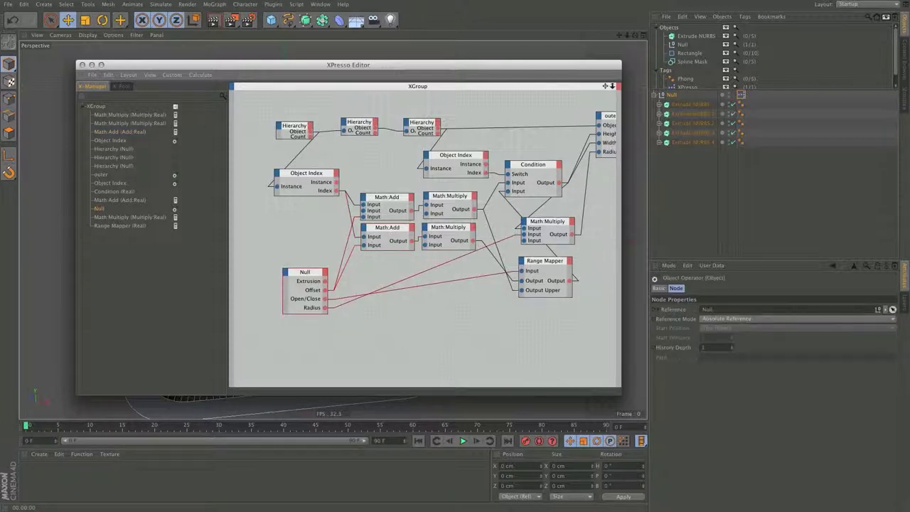
pyautogui.click(83, 65)
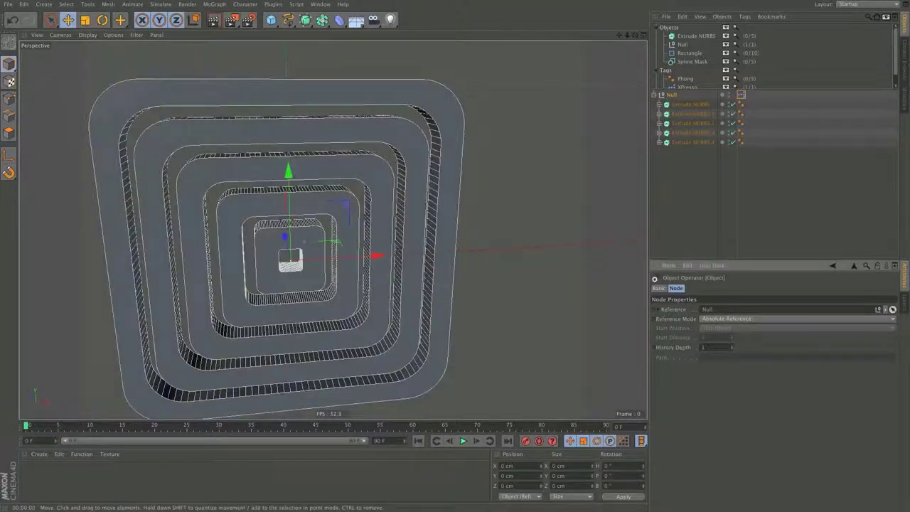
# Inspect the first extrude's inner rectangle and the Math:Add, Math:Multiply, Null and Object Index nodes in the XPresso Editor.
pyautogui.click(660, 105)
pyautogui.click(689, 124)
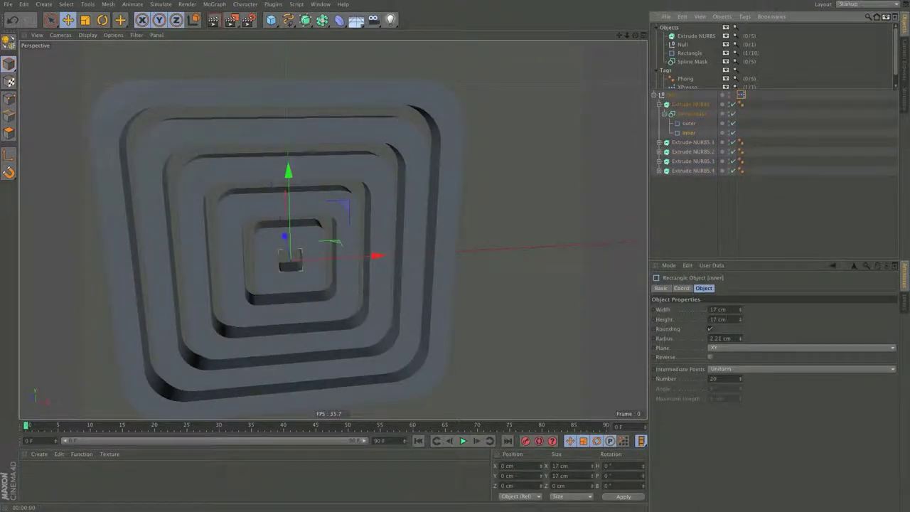
pyautogui.doubleClick(741, 95)
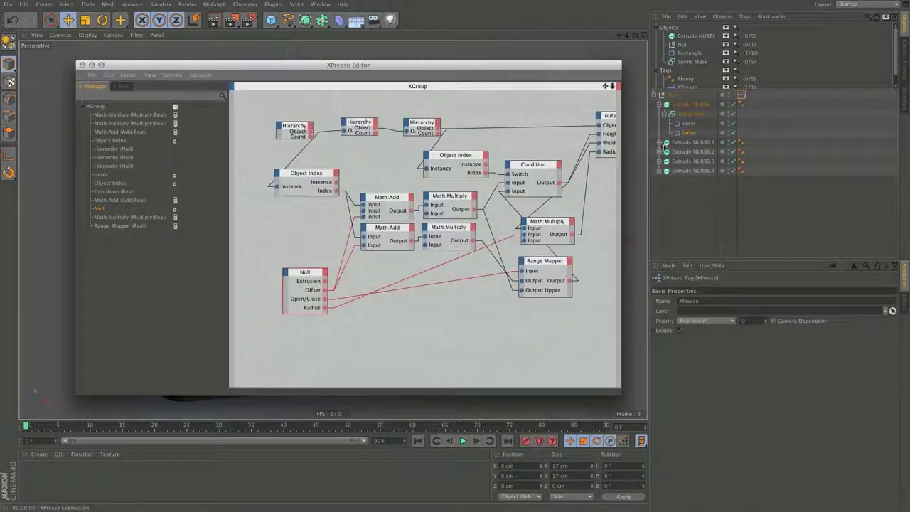
pyautogui.click(384, 227)
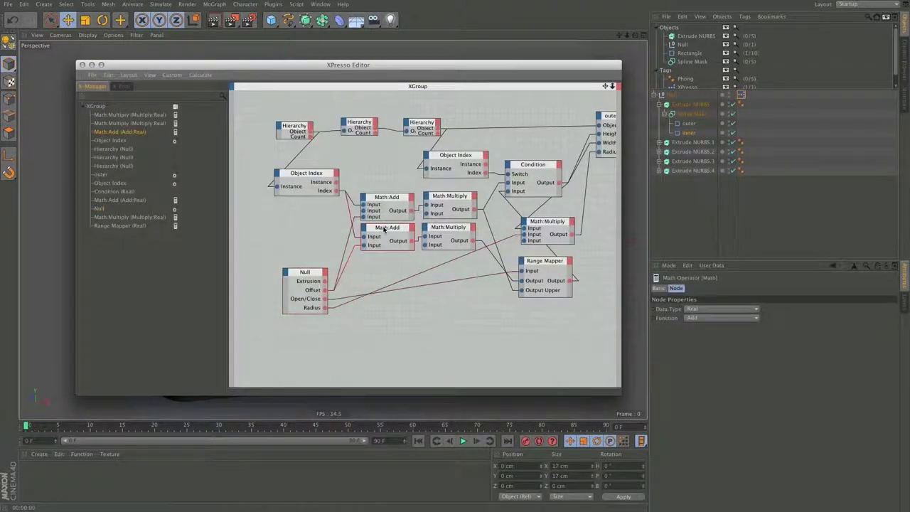
pyautogui.click(446, 229)
pyautogui.click(390, 232)
pyautogui.click(308, 274)
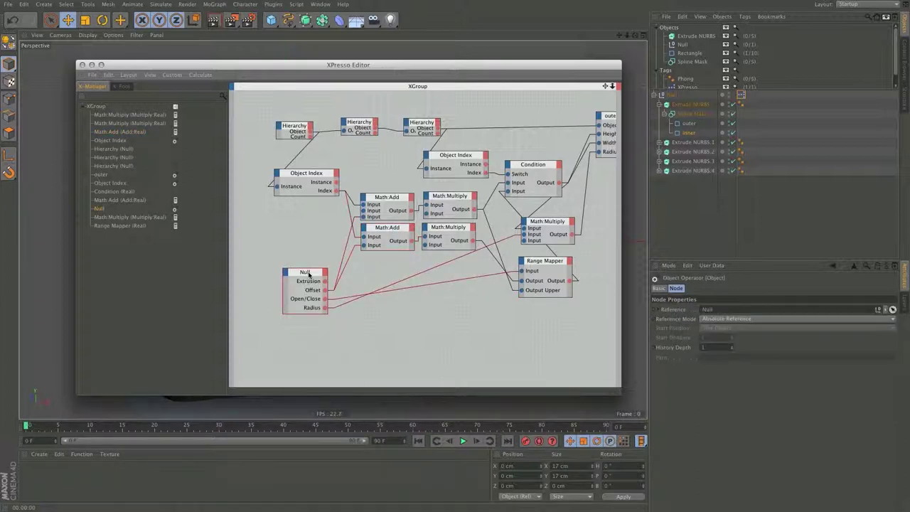
pyautogui.click(392, 231)
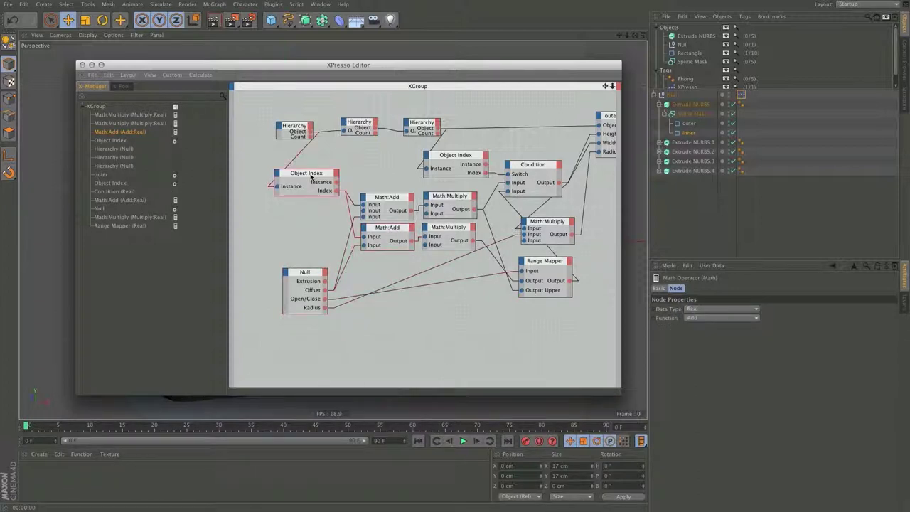
pyautogui.moveTo(311, 176); pyautogui.dragTo(305, 179)
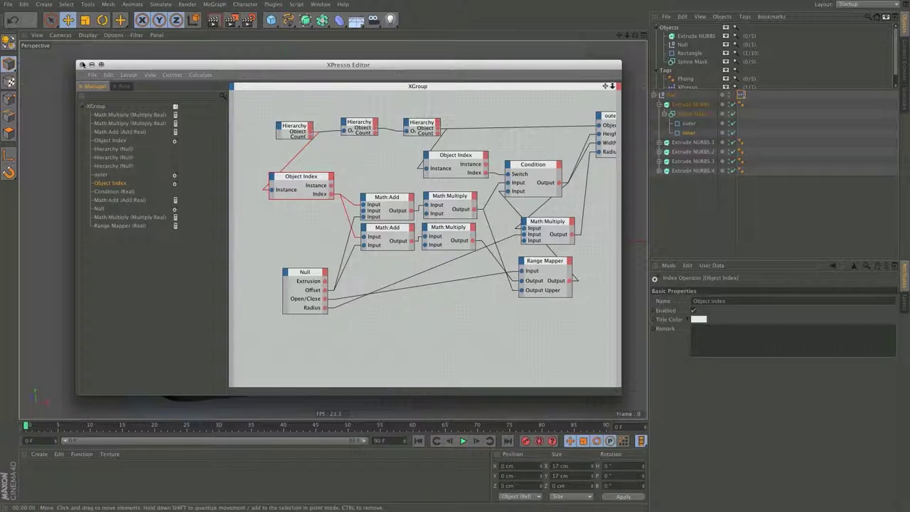
pyautogui.click(83, 65)
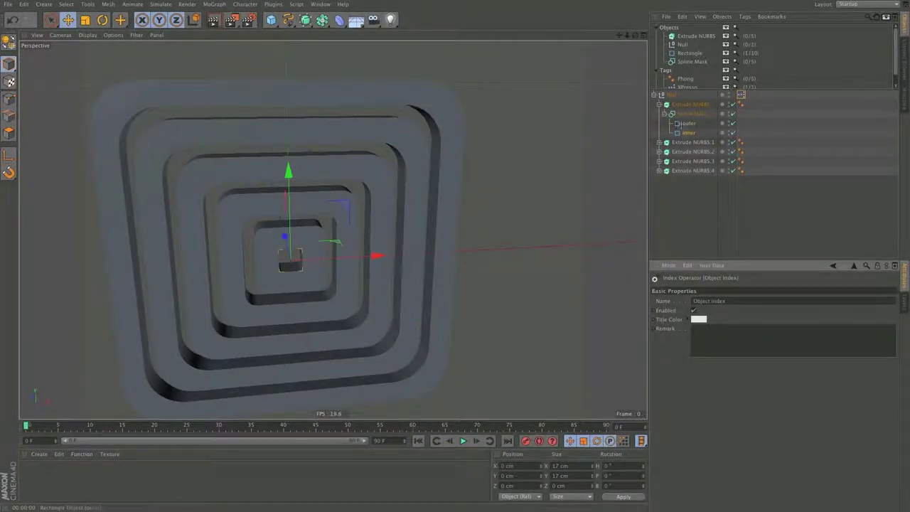
# Set the Null's user data to Offset 1, Open/Close 27 %, Radius 72 % and Extrusion 1 %.
pyautogui.click(665, 115)
pyautogui.click(659, 106)
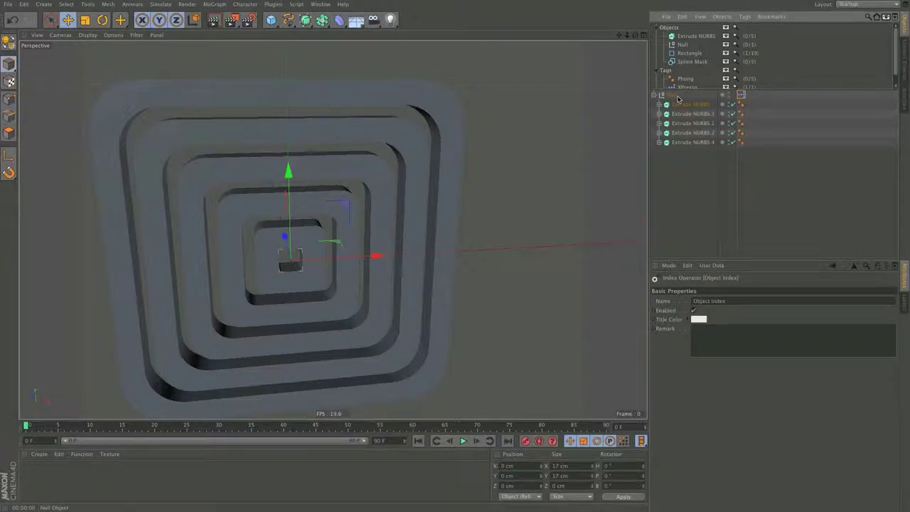
pyautogui.click(673, 96)
pyautogui.click(721, 339)
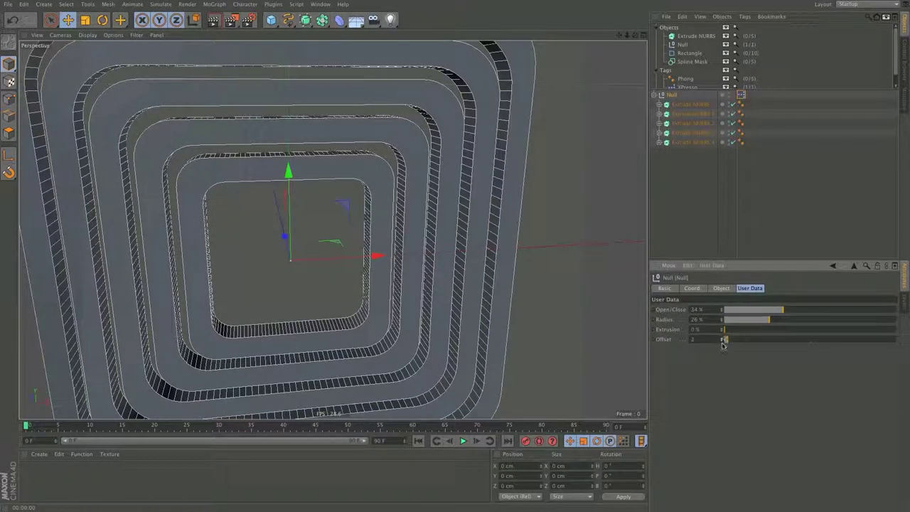
pyautogui.click(721, 341)
pyautogui.click(722, 341)
pyautogui.click(722, 338)
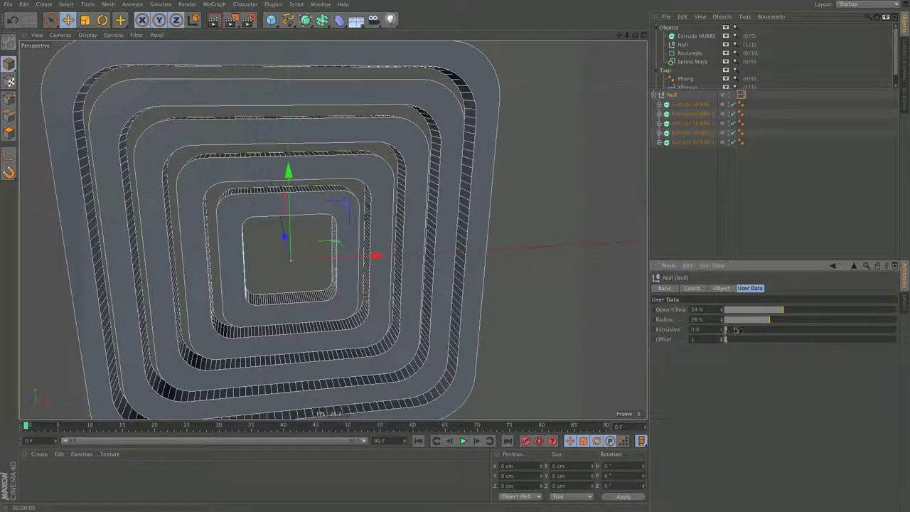
pyautogui.moveTo(759, 322)
pyautogui.mouseDown()
pyautogui.moveTo(727, 320)
pyautogui.moveTo(874, 310)
pyautogui.moveTo(773, 313)
pyautogui.mouseUp()
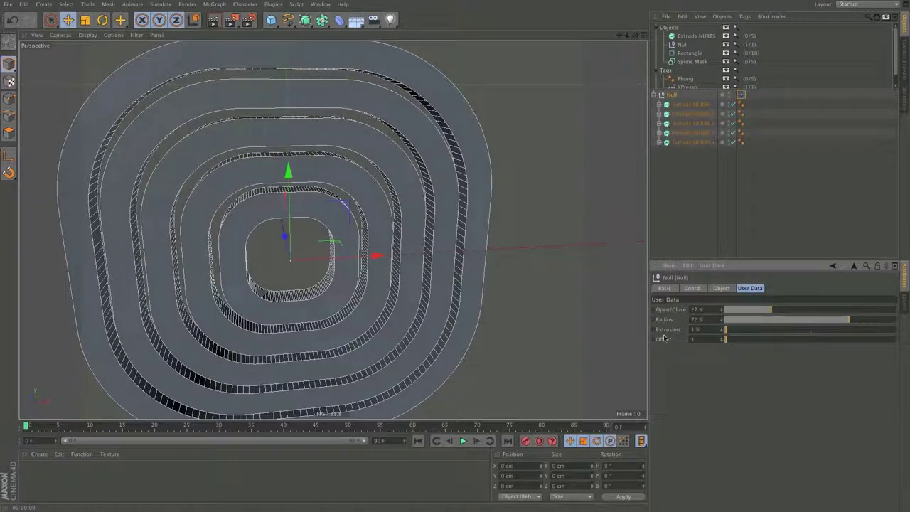
# Reopen the Null's XPresso expression and examine the Object Index and Hierarchy nodes.
pyautogui.doubleClick(739, 96)
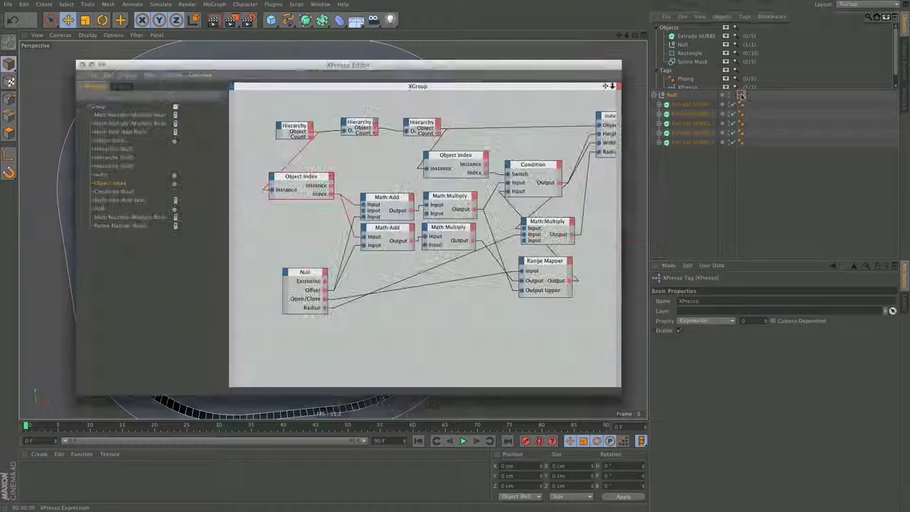
pyautogui.scroll(-4, 519, 137)
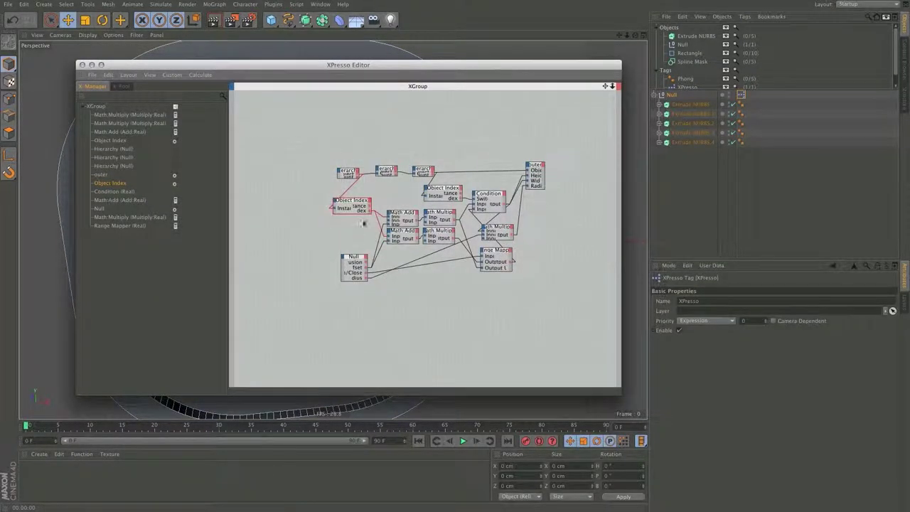
pyautogui.click(379, 194)
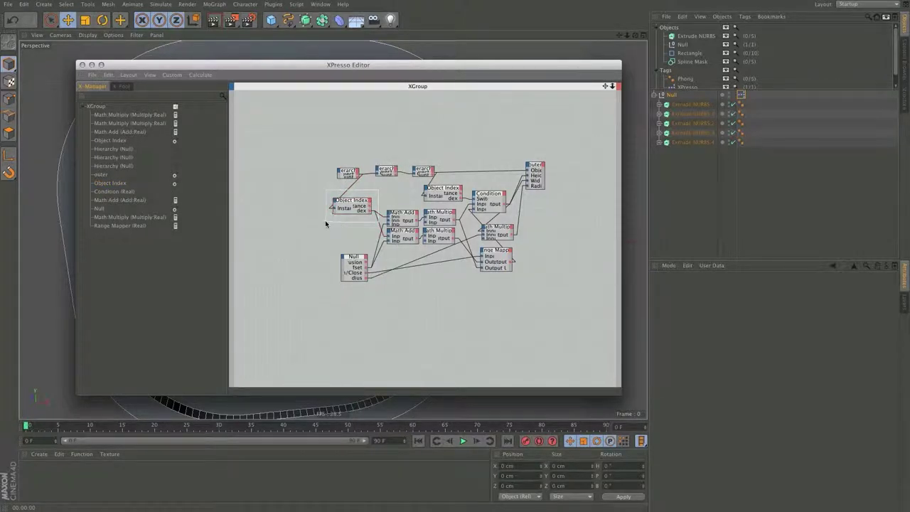
pyautogui.click(347, 172)
pyautogui.moveTo(402, 149); pyautogui.dragTo(449, 194)
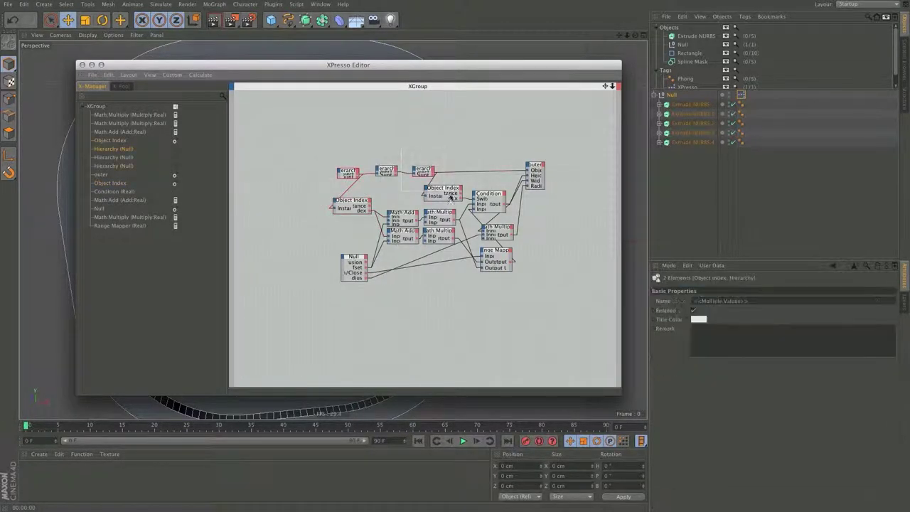
pyautogui.click(385, 175)
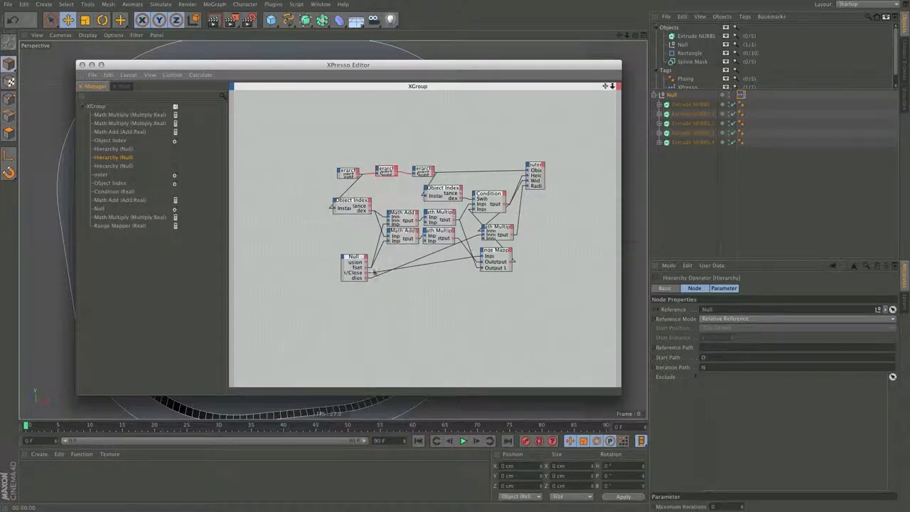
pyautogui.click(411, 292)
# Add a Range Mapper node beside the Null node and connect the Null's Extrusion output to its input.
pyautogui.scroll(5, 395, 288)
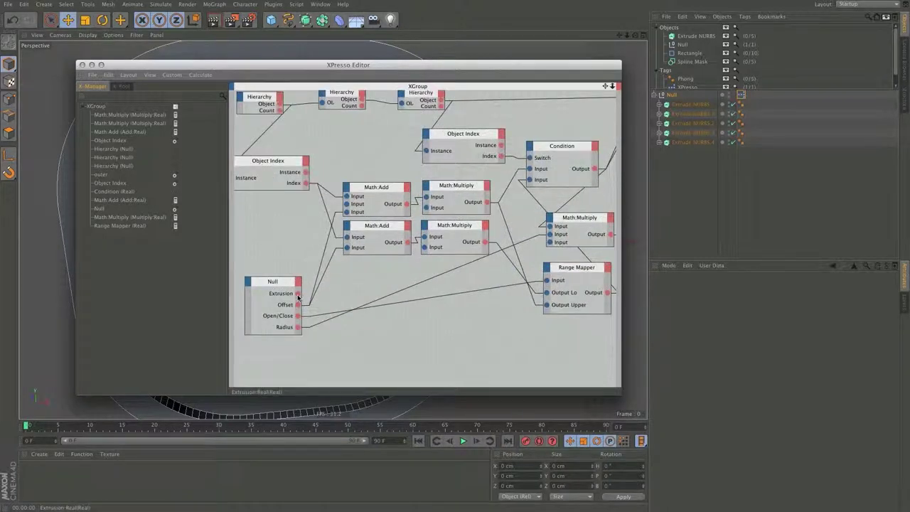
pyautogui.rightClick(360, 343)
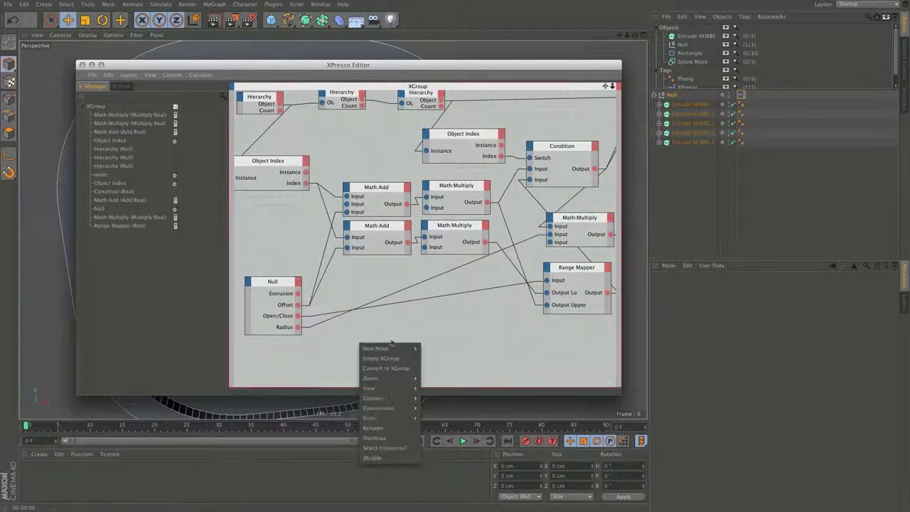
pyautogui.moveTo(393, 349)
pyautogui.moveTo(452, 355)
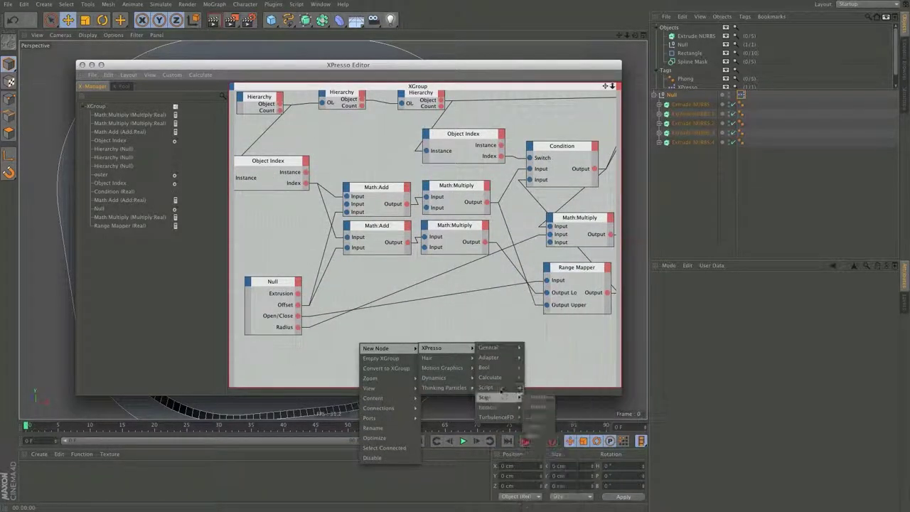
pyautogui.moveTo(501, 377)
pyautogui.click(547, 510)
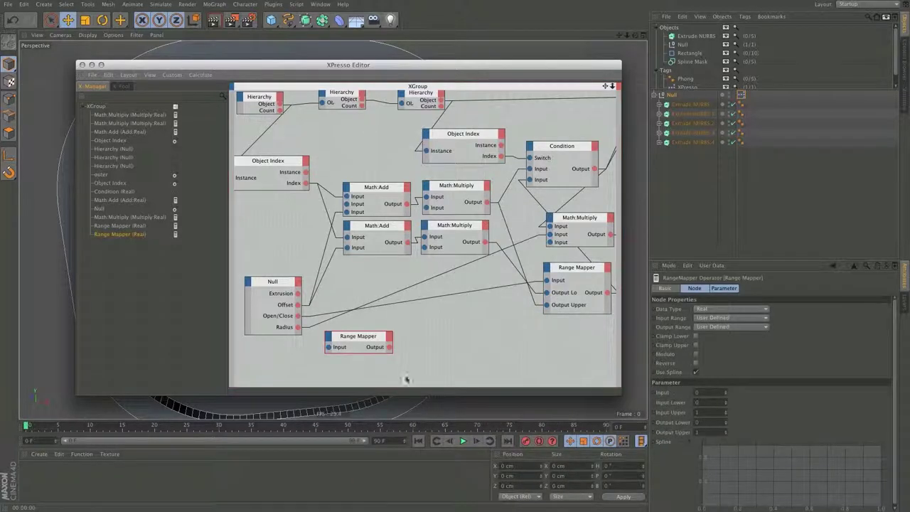
pyautogui.moveTo(351, 341)
pyautogui.mouseDown()
pyautogui.moveTo(367, 332)
pyautogui.moveTo(344, 337)
pyautogui.mouseUp()
pyautogui.moveTo(367, 326); pyautogui.dragTo(364, 286)
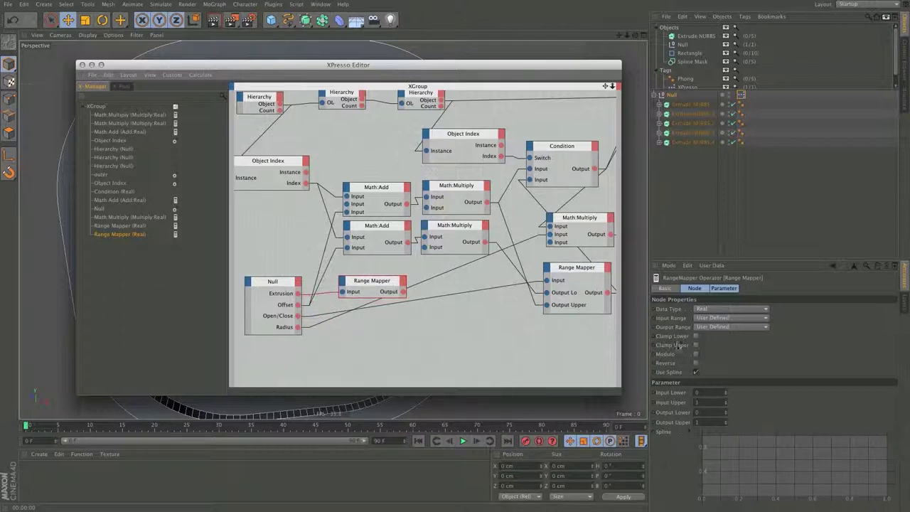
# Set the new Range Mapper's Output Upper to 20 and place the node closer to the Null node.
pyautogui.moveTo(706, 422); pyautogui.dragTo(672, 425)
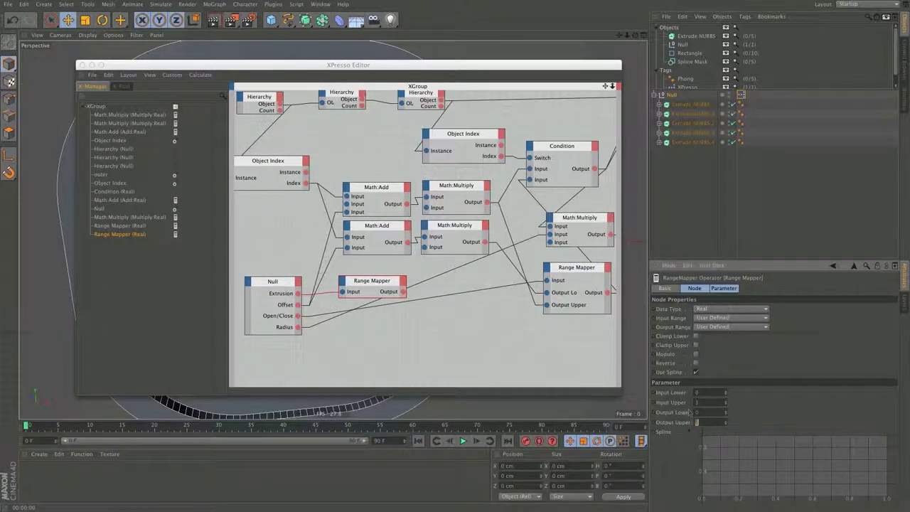
pyautogui.write('20')
pyautogui.moveTo(369, 285); pyautogui.dragTo(345, 292)
# Add a Math node set to Multiply and feed the new Range Mapper's output into its first input.
pyautogui.rightClick(410, 346)
pyautogui.moveTo(455, 351)
pyautogui.moveTo(491, 355)
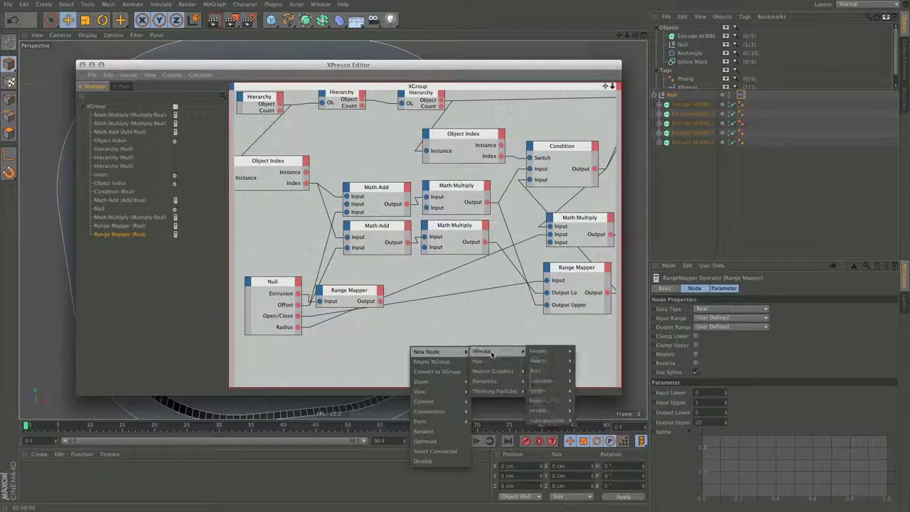
pyautogui.moveTo(550, 381)
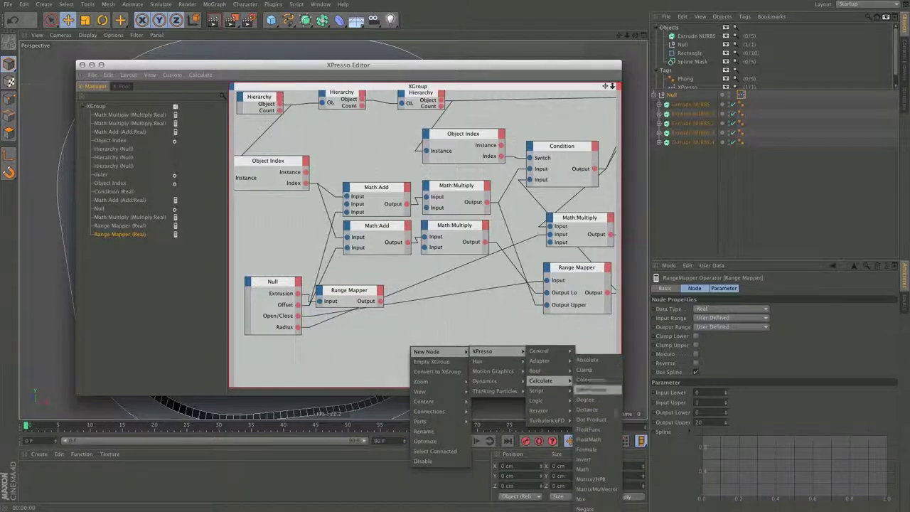
pyautogui.click(583, 469)
pyautogui.moveTo(380, 301); pyautogui.dragTo(419, 286)
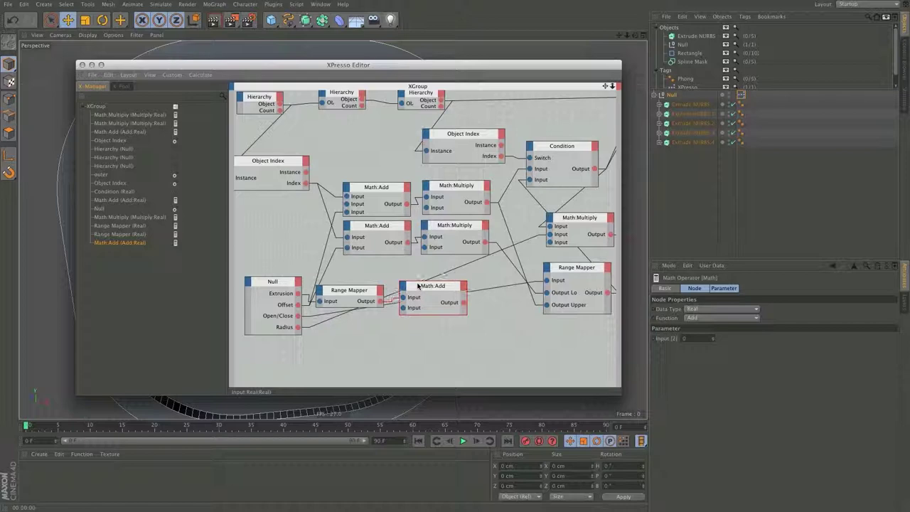
pyautogui.click(716, 317)
pyautogui.click(702, 345)
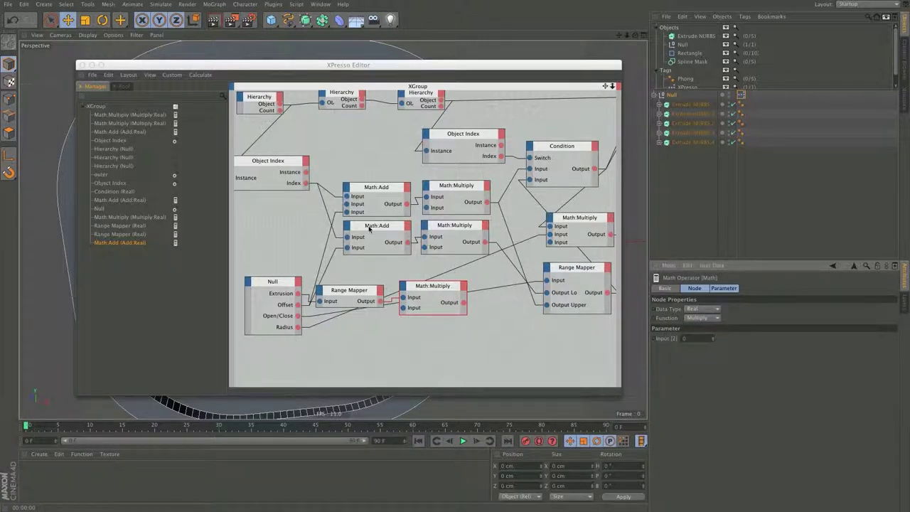
# Copy the three-input Math:Add node below the new Range Mapper, connect the Object Index's Index output to it and remove a spare input port.
pyautogui.keyDown('super'); pyautogui.moveTo(371, 190); pyautogui.dragTo(365, 325); pyautogui.keyUp('super')
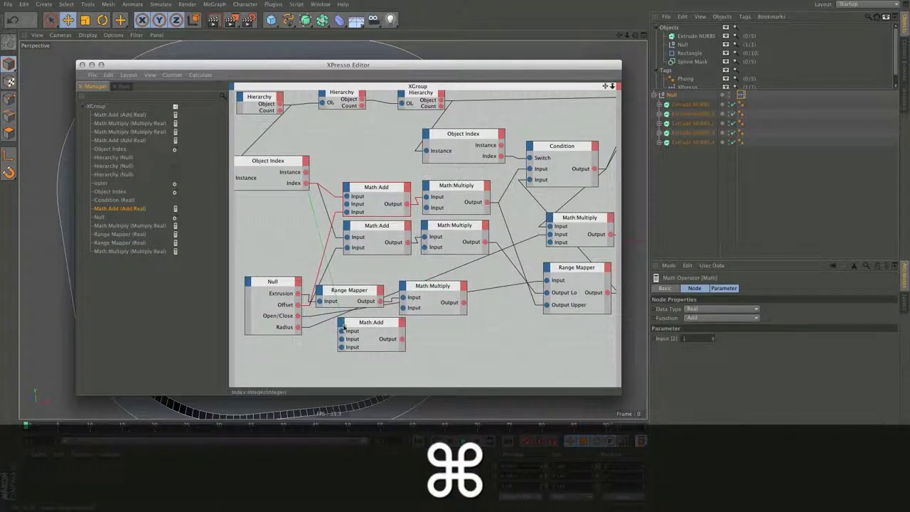
pyautogui.rightClick(353, 340)
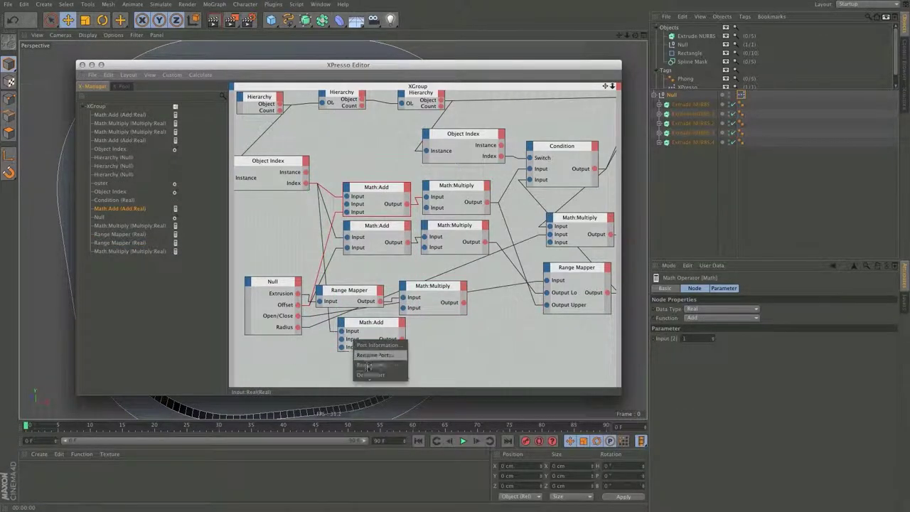
pyautogui.click(366, 364)
# Set the copied Math:Add's Input [2] to 1 and connect its output to the second input of the new Math:Multiply.
pyautogui.moveTo(703, 342); pyautogui.dragTo(658, 345)
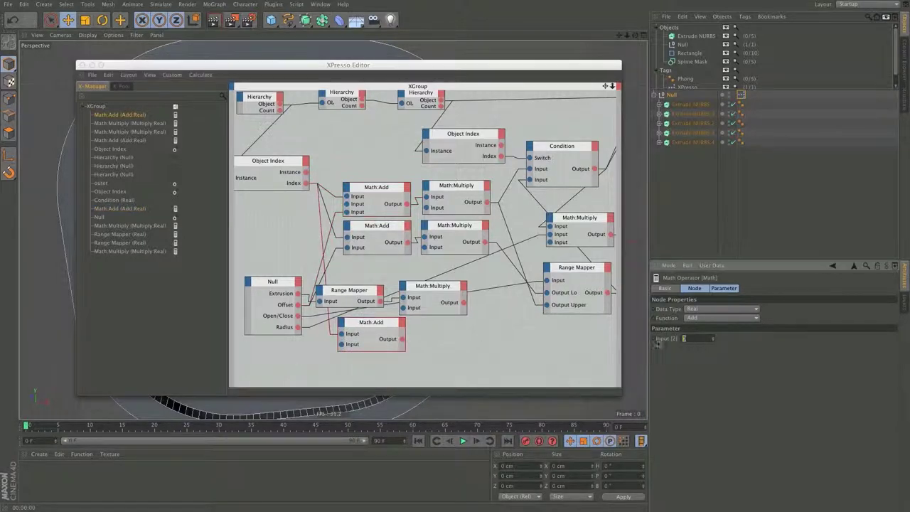
pyautogui.write('1')
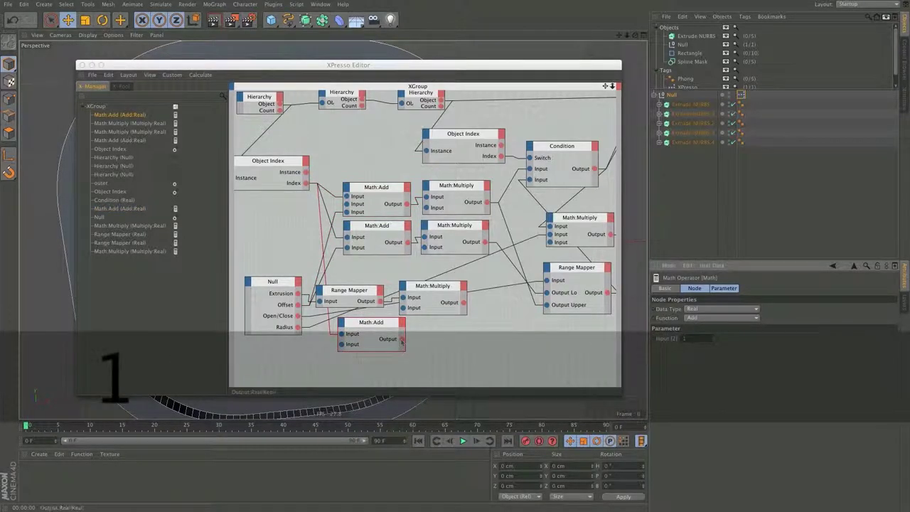
pyautogui.moveTo(402, 339); pyautogui.dragTo(406, 308)
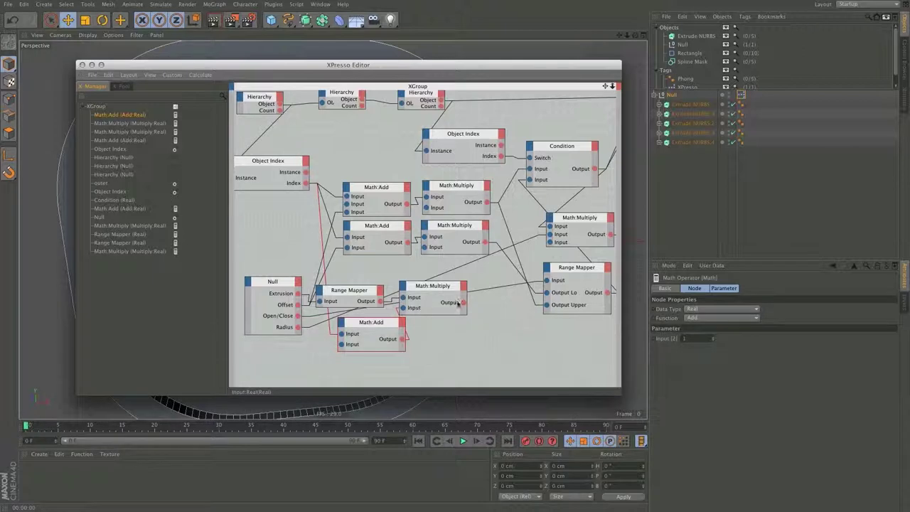
# Rearrange the Null, new Range Mapper, Math:Multiply and Math:Add nodes to clear space in the lower part of the graph.
pyautogui.scroll(-3, 497, 248)
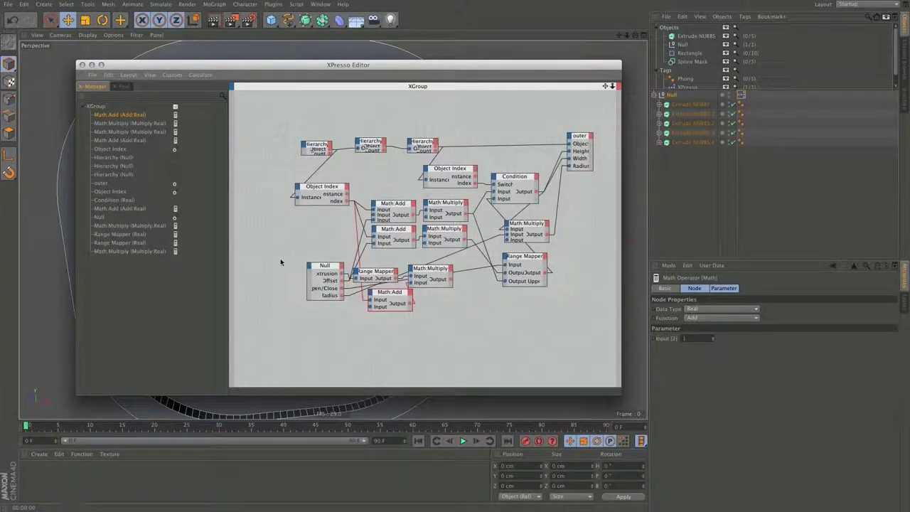
pyautogui.moveTo(391, 309); pyautogui.dragTo(450, 317)
pyautogui.moveTo(438, 273); pyautogui.dragTo(382, 286)
# Add the first Extrude NURBS as a node with an Object input and connect it to the first Hierarchy node's Object output.
pyautogui.moveTo(691, 105); pyautogui.dragTo(453, 300)
pyautogui.click(444, 295)
pyautogui.click(460, 362)
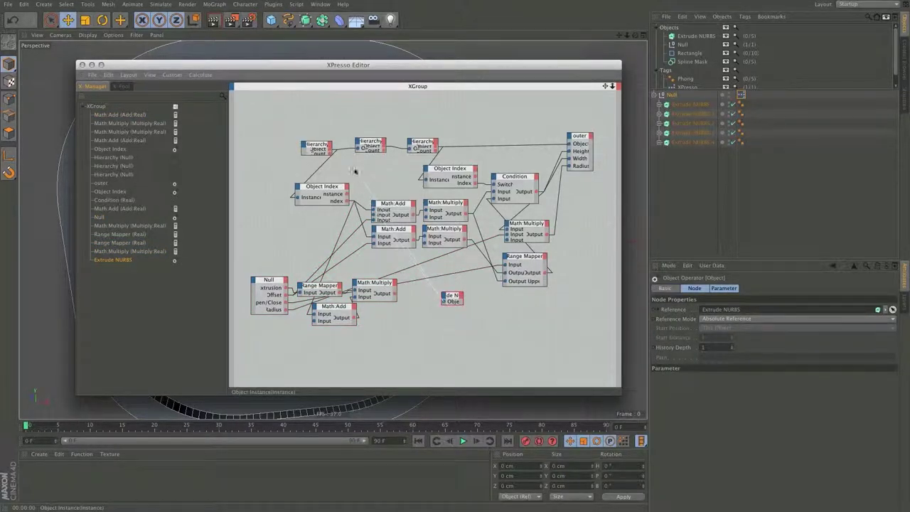
pyautogui.moveTo(354, 171); pyautogui.dragTo(330, 149)
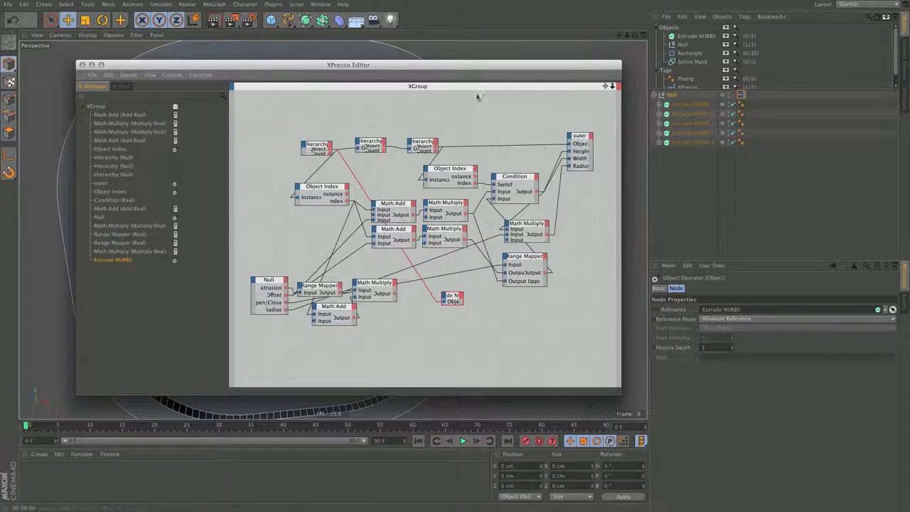
pyautogui.click(317, 146)
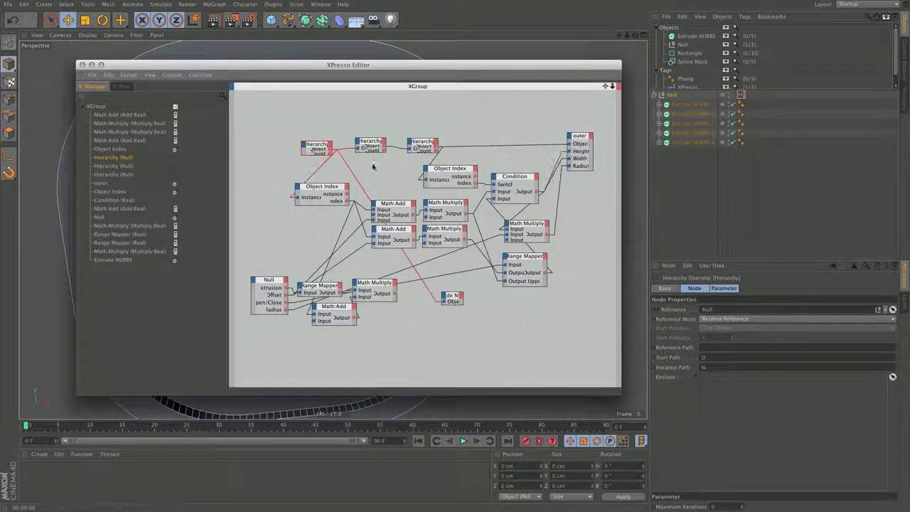
# Add a Movement Z input to the Extrude NURBS node, connect the lower Math:Multiply's output to it and close the XPresso Editor.
pyautogui.click(445, 296)
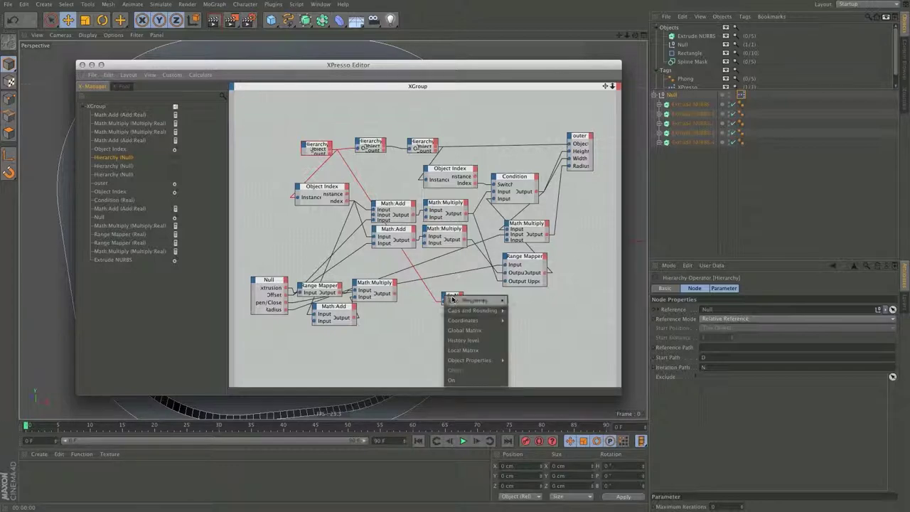
pyautogui.click(457, 283)
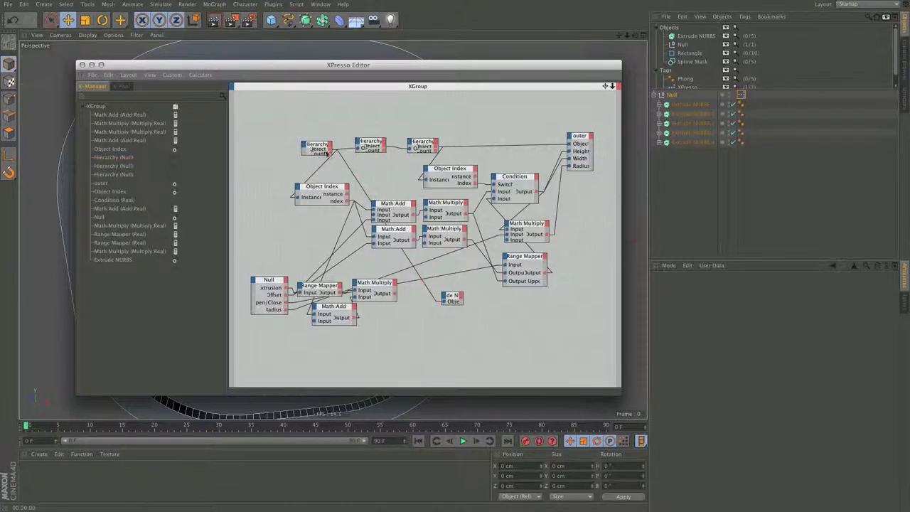
pyautogui.rightClick(445, 297)
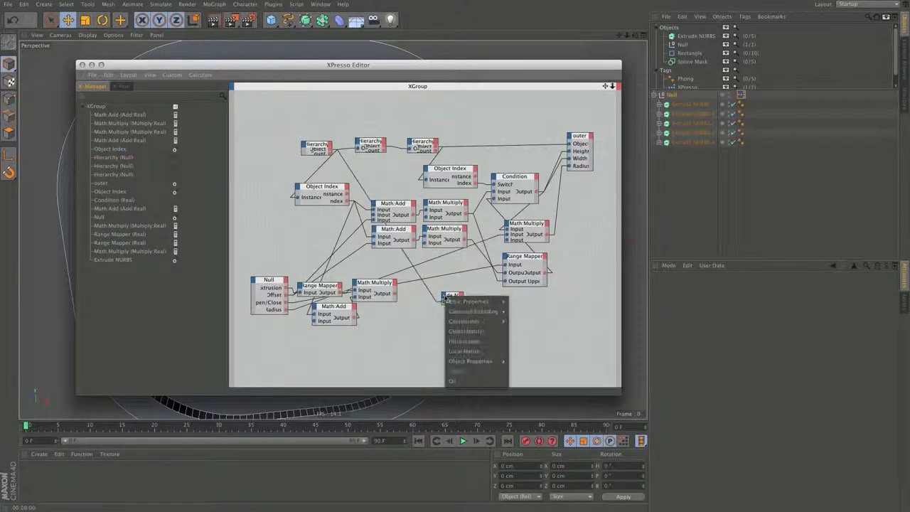
pyautogui.moveTo(496, 361)
pyautogui.moveTo(533, 391)
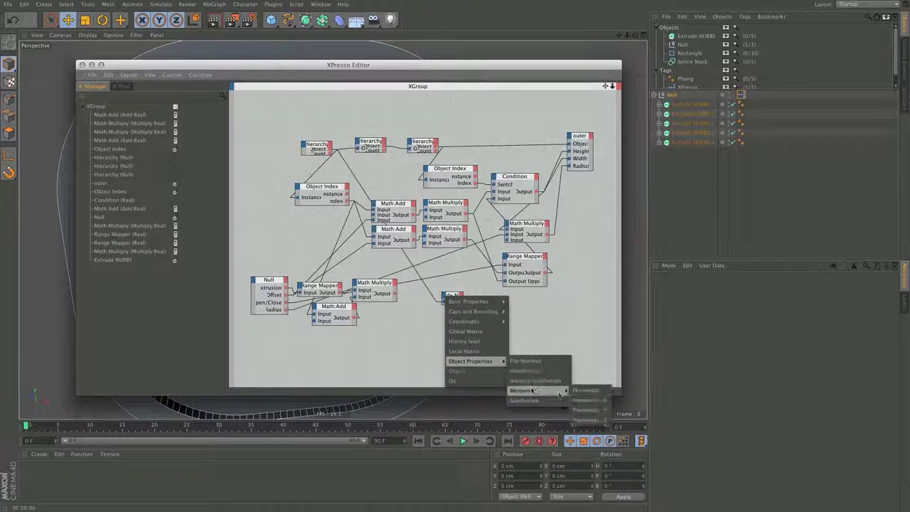
pyautogui.click(595, 421)
pyautogui.moveTo(445, 305); pyautogui.dragTo(394, 294)
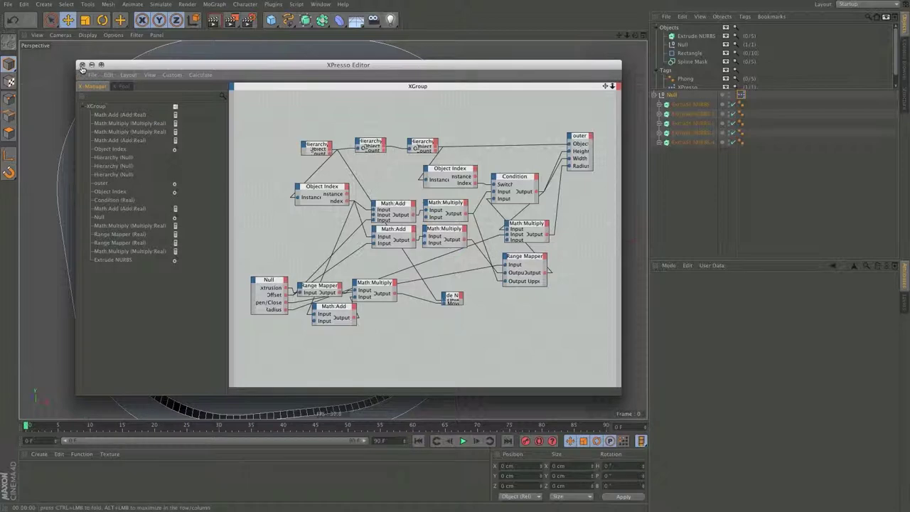
pyautogui.click(82, 64)
# Set the Null's Extrusion user data to 42 % and inspect the nested extrudes from several angles.
pyautogui.moveTo(635, 34); pyautogui.dragTo(739, 40)
pyautogui.scroll(-4, 292, 219)
pyautogui.click(675, 95)
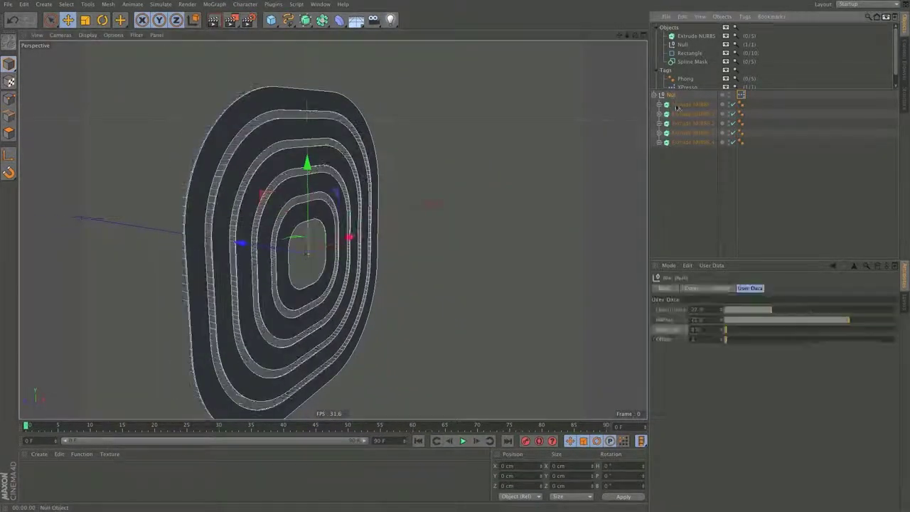
pyautogui.moveTo(730, 331); pyautogui.dragTo(796, 322)
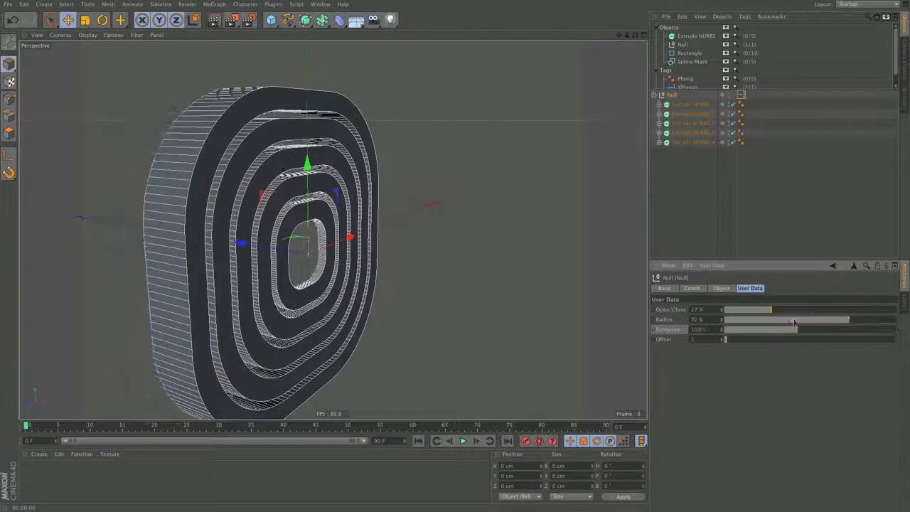
pyautogui.moveTo(636, 35); pyautogui.dragTo(332, 230)
pyautogui.scroll(-3, 475, 160)
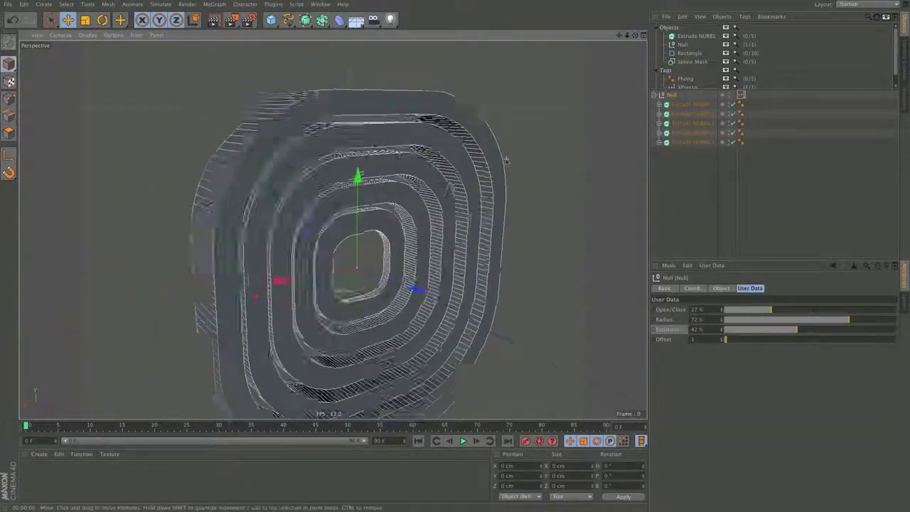
pyautogui.moveTo(636, 36); pyautogui.dragTo(333, 229)
# Set the Null's Extrusion user data to 100 % and inspect the depth of the nested extrudes.
pyautogui.moveTo(797, 329); pyautogui.dragTo(897, 330)
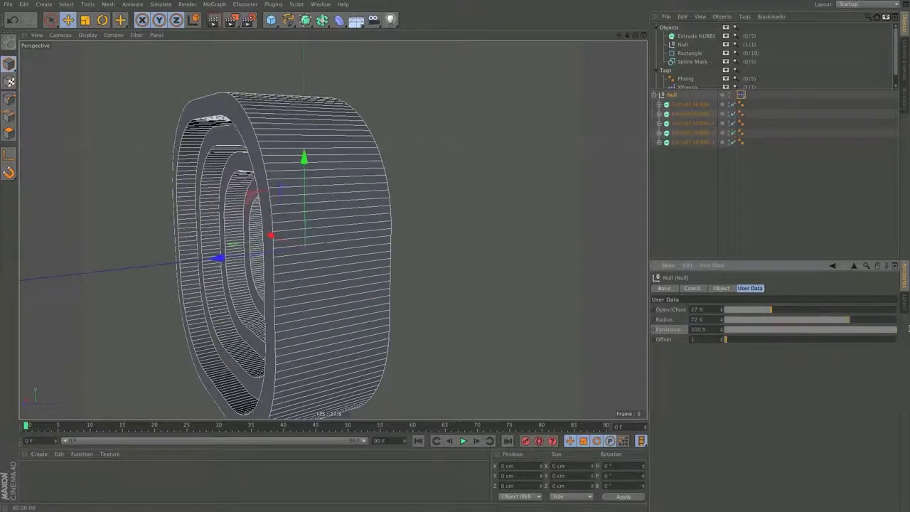
pyautogui.moveTo(634, 35); pyautogui.dragTo(458, 238)
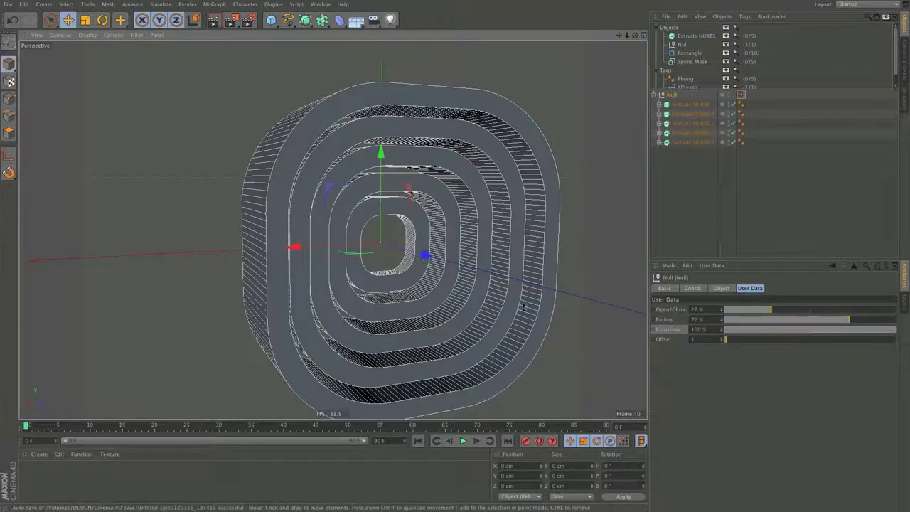
pyautogui.moveTo(727, 341)
pyautogui.mouseDown()
pyautogui.moveTo(742, 342)
pyautogui.moveTo(726, 345)
pyautogui.mouseUp()
pyautogui.moveTo(619, 36); pyautogui.dragTo(573, 45)
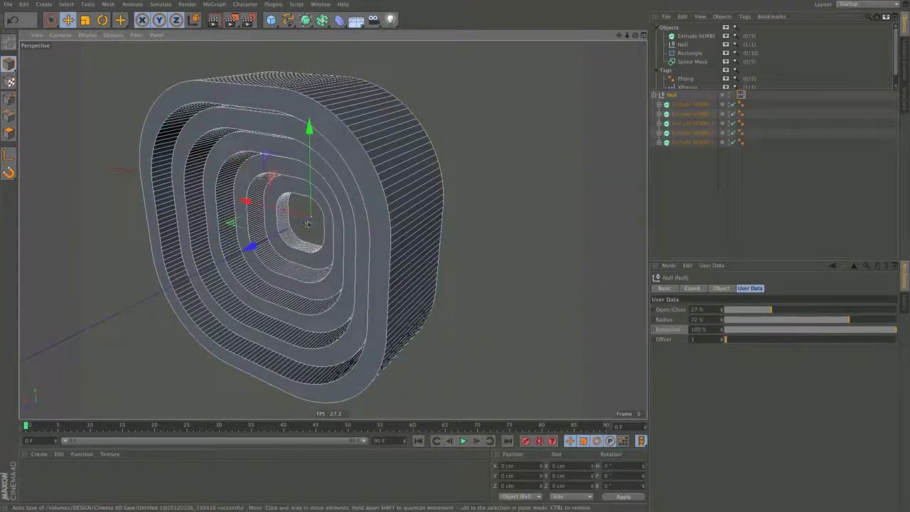
pyautogui.scroll(-3, 569, 104)
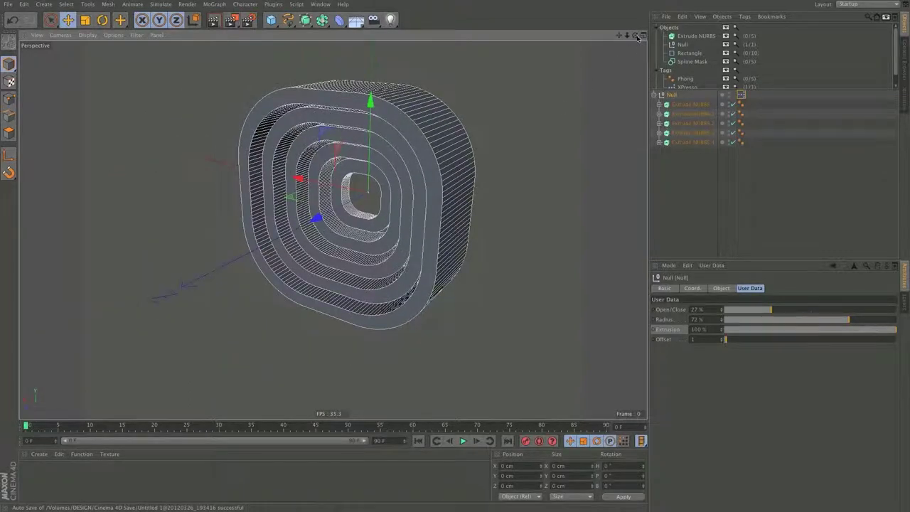
pyautogui.moveTo(636, 36); pyautogui.dragTo(624, 52)
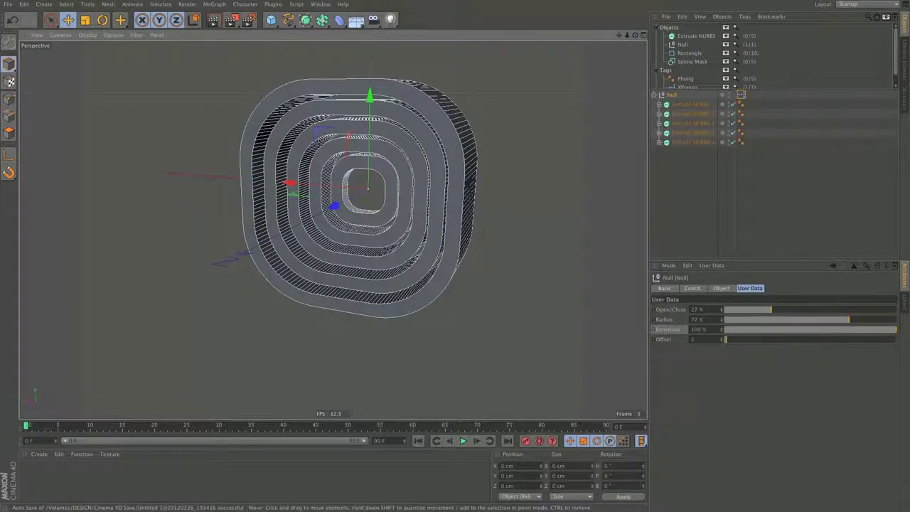
# Reopen the Null's XPresso graph, shift the outer node lower and add a Position Z input to it.
pyautogui.doubleClick(742, 95)
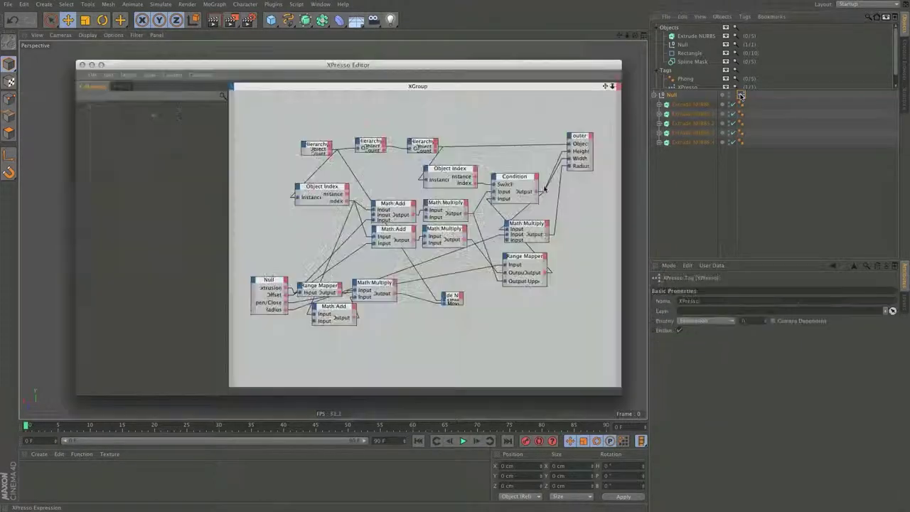
pyautogui.moveTo(581, 138); pyautogui.dragTo(602, 184)
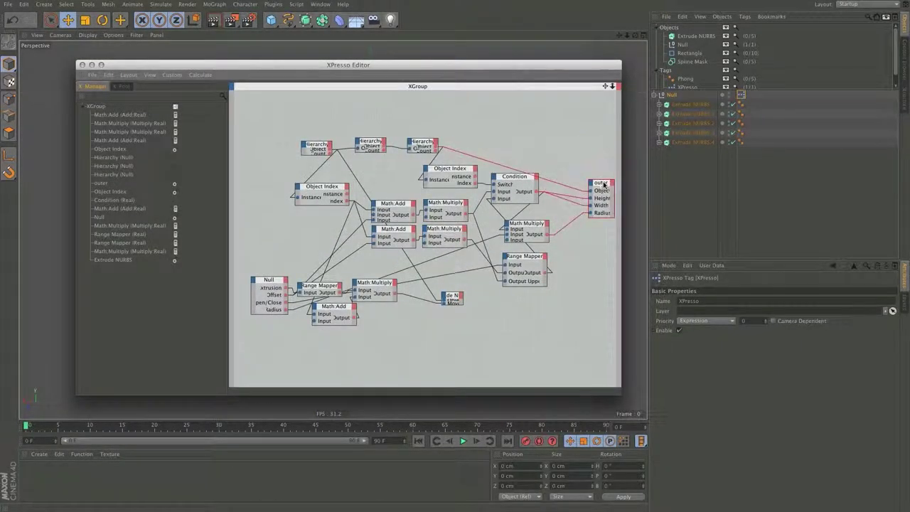
pyautogui.click(592, 184)
pyautogui.moveTo(621, 199)
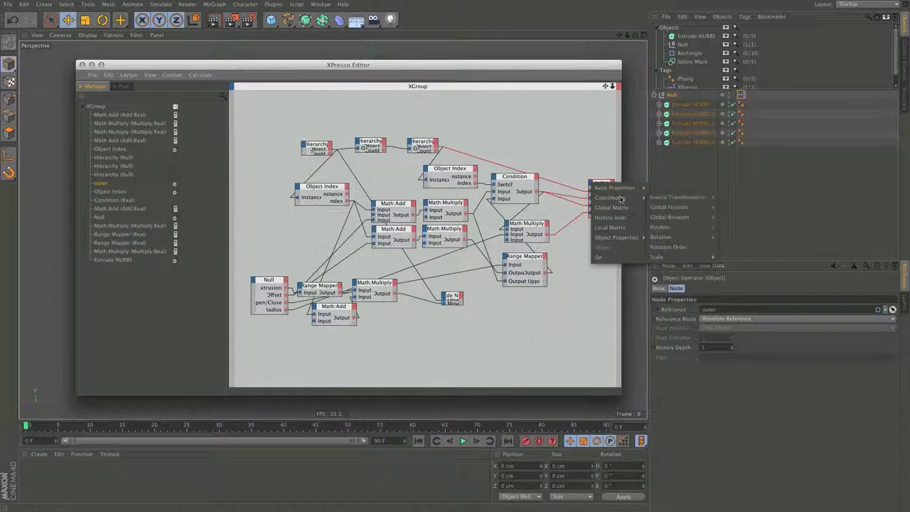
pyautogui.click(671, 227)
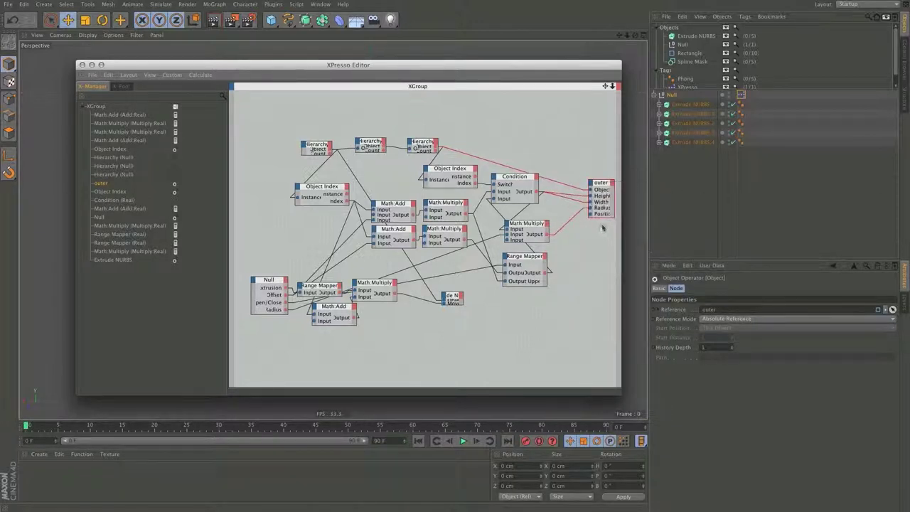
# Copy the Math:Multiply that drives the extrusion movement below the Extrude NURBS node and connect the original's output to the copy's first input.
pyautogui.click(448, 298)
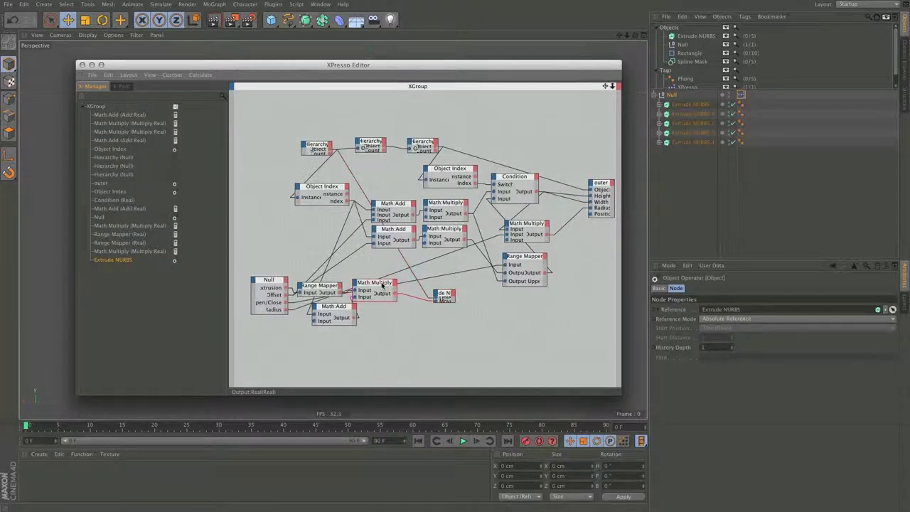
pyautogui.keyDown('super'); pyautogui.moveTo(381, 285); pyautogui.dragTo(494, 323); pyautogui.keyUp('super')
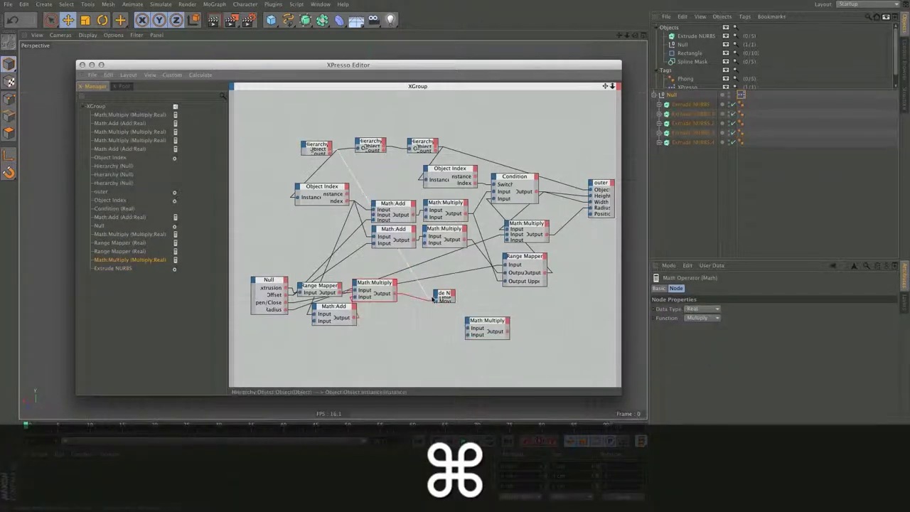
pyautogui.moveTo(443, 291); pyautogui.dragTo(430, 290)
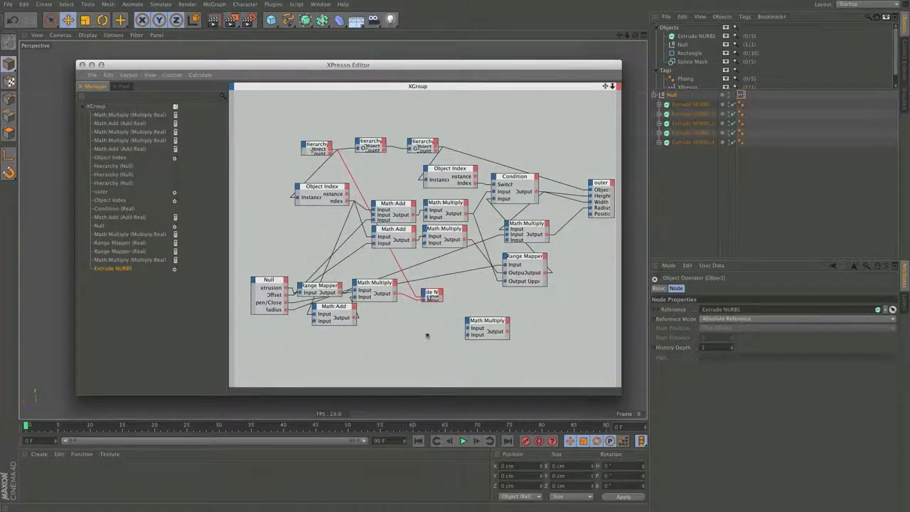
pyautogui.moveTo(395, 293); pyautogui.dragTo(467, 328)
# Set the copied Math:Multiply's Input [2] to 0.5, connect its output to the outer node's Position input and close the XPresso Editor.
pyautogui.click(495, 326)
pyautogui.moveTo(705, 338); pyautogui.dragTo(663, 340)
pyautogui.write('.5')
pyautogui.press('Return')
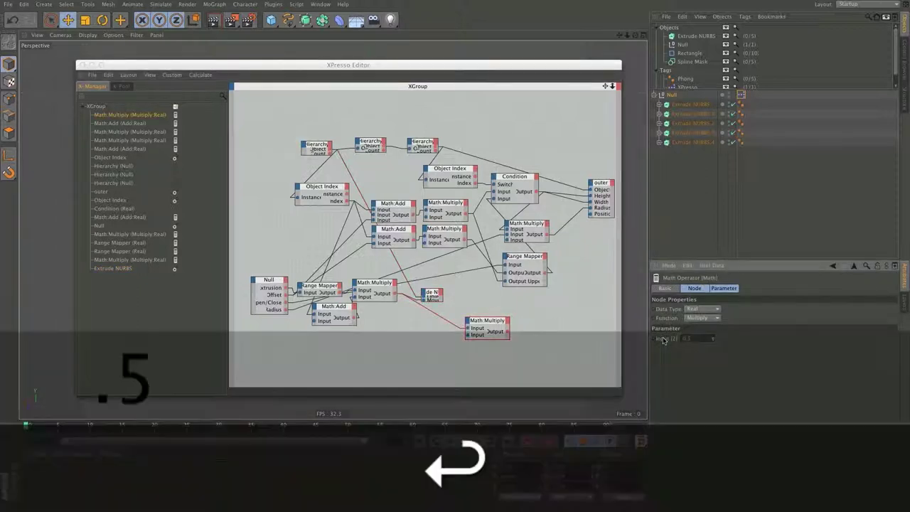
pyautogui.moveTo(508, 331); pyautogui.dragTo(590, 214)
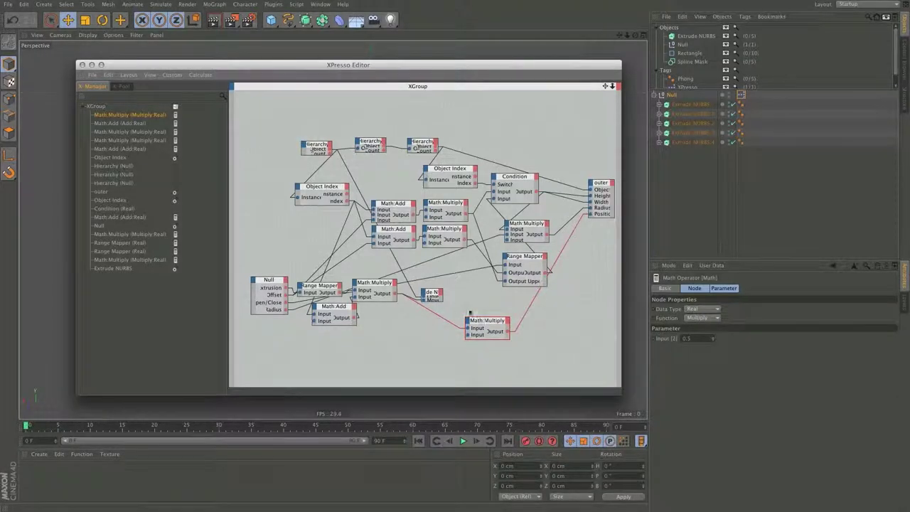
pyautogui.click(82, 65)
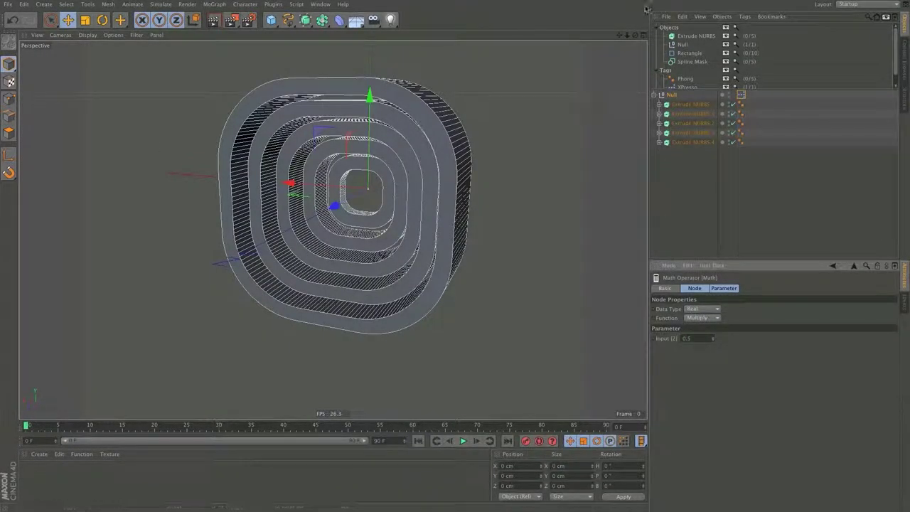
# Check the extrudes' alignment from the side and set the copied Math:Multiply's Input [2] to -0.5.
pyautogui.moveTo(635, 35); pyautogui.dragTo(571, 57)
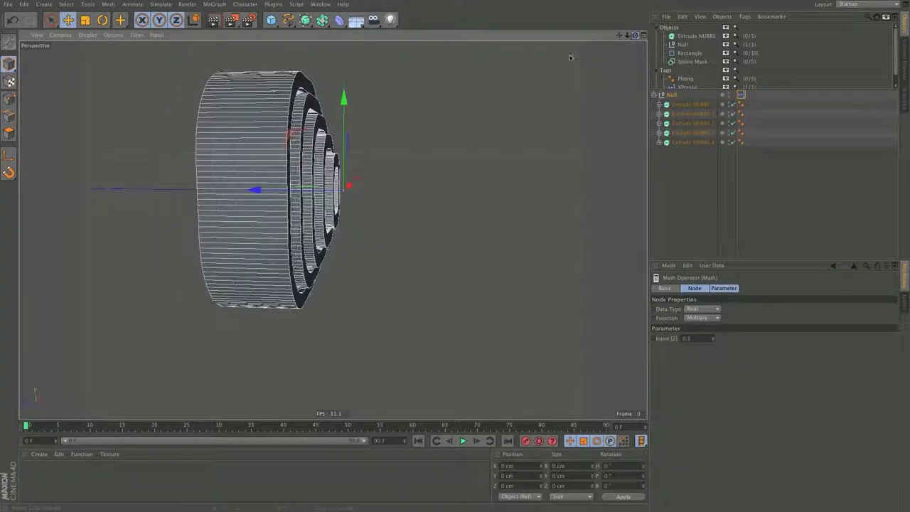
pyautogui.click(683, 339)
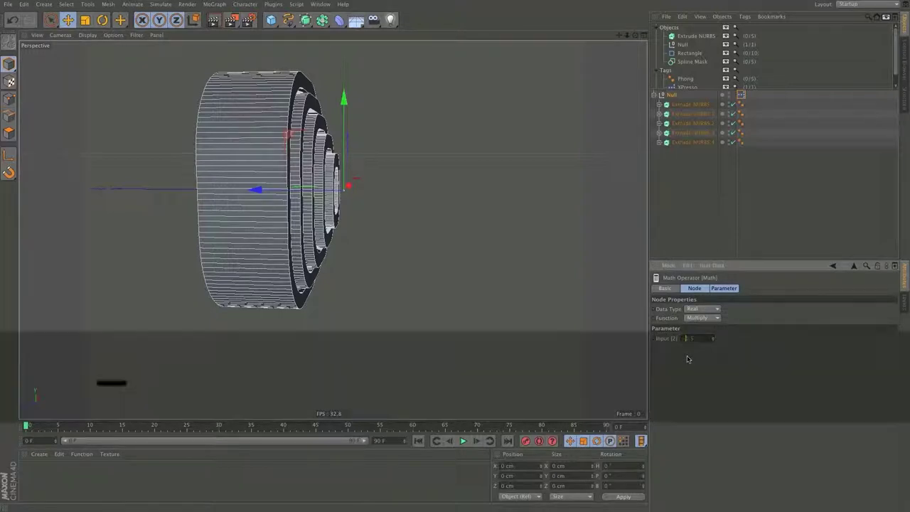
pyautogui.press('Return')
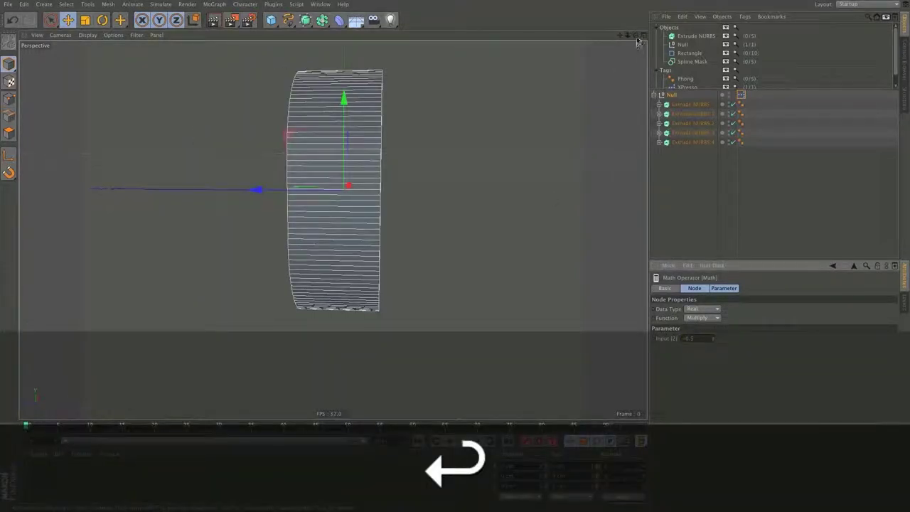
pyautogui.moveTo(635, 35); pyautogui.dragTo(789, 41)
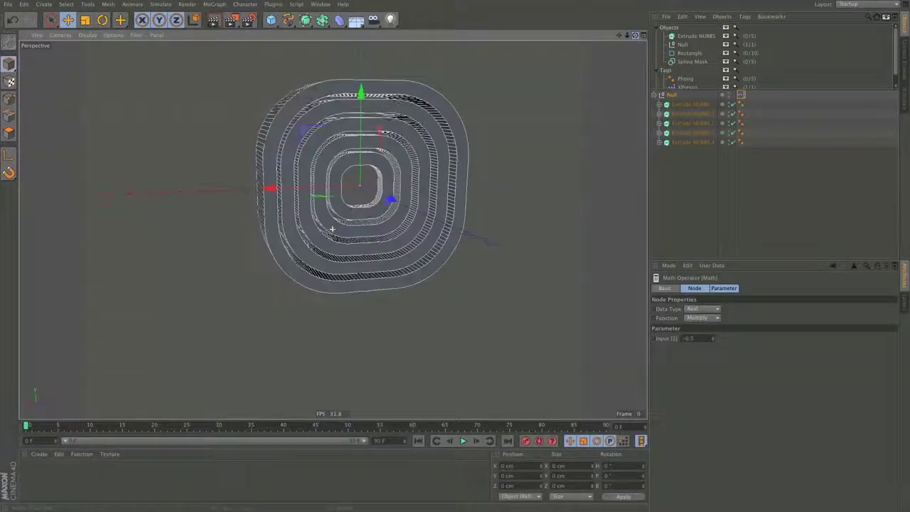
pyautogui.scroll(2, 358, 188)
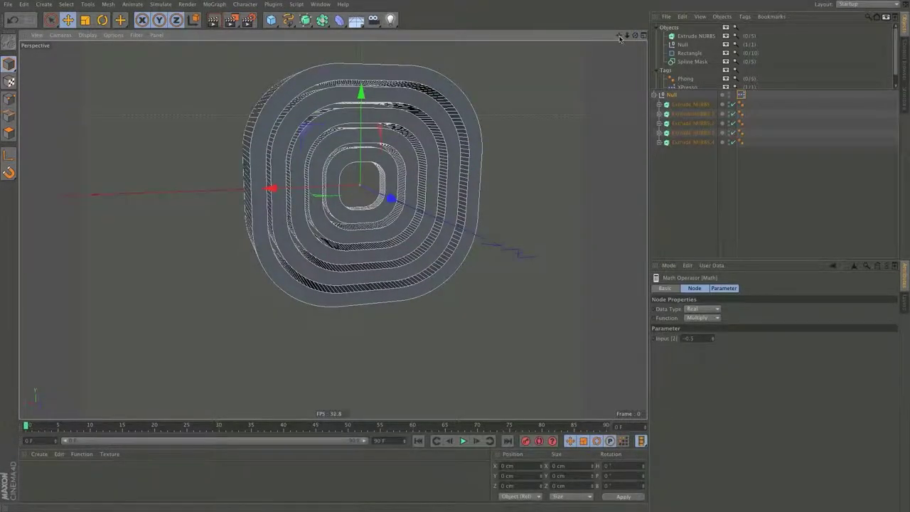
pyautogui.moveTo(619, 35); pyautogui.dragTo(597, 43)
pyautogui.scroll(-2, 486, 125)
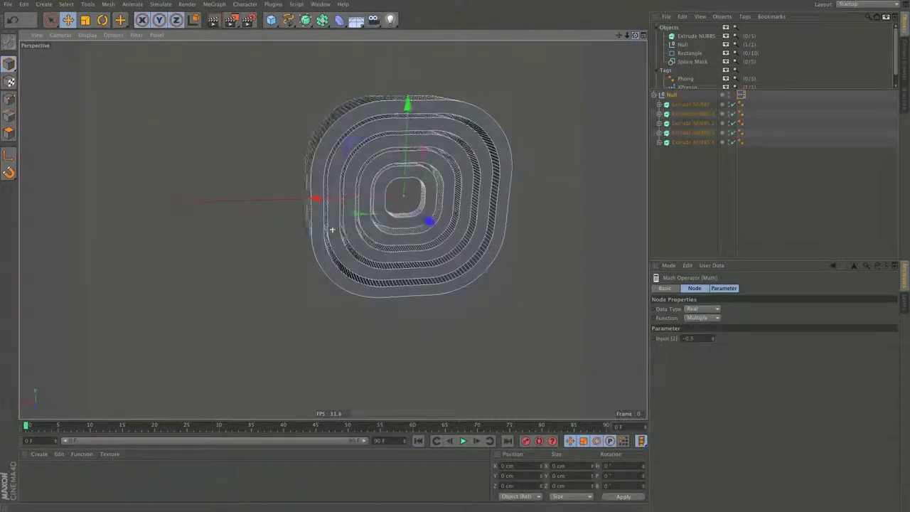
# Reopen the XPresso graph and tidy the layout by repositioning the three Hierarchy nodes, the first Object Index and the outer node.
pyautogui.doubleClick(741, 95)
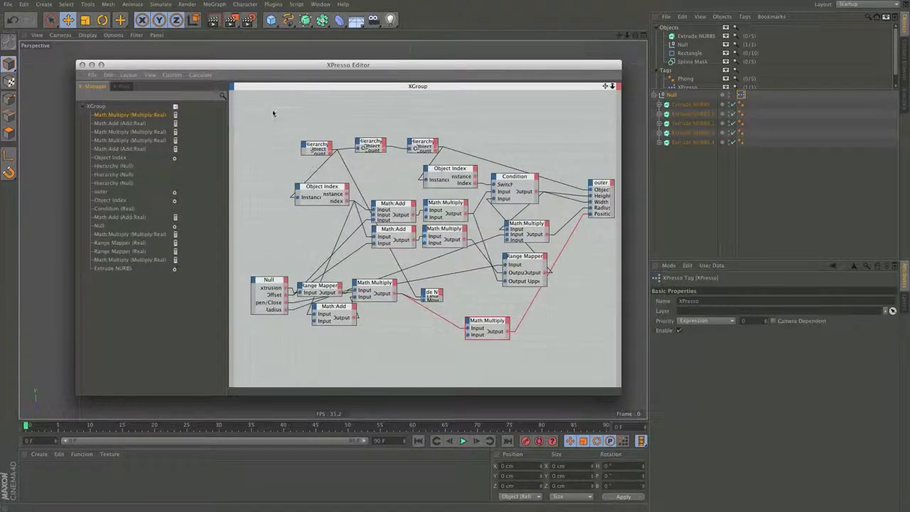
pyautogui.moveTo(273, 108); pyautogui.dragTo(390, 142)
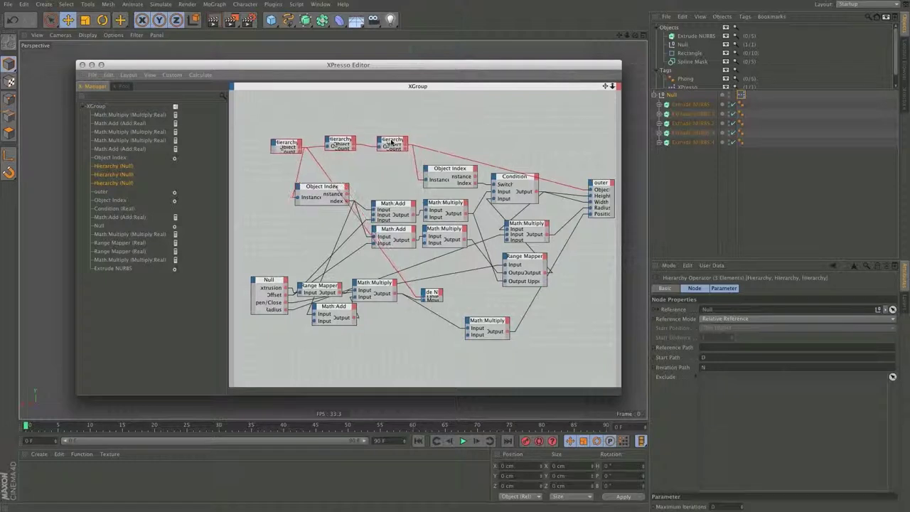
pyautogui.click(366, 170)
pyautogui.moveTo(313, 186); pyautogui.dragTo(322, 170)
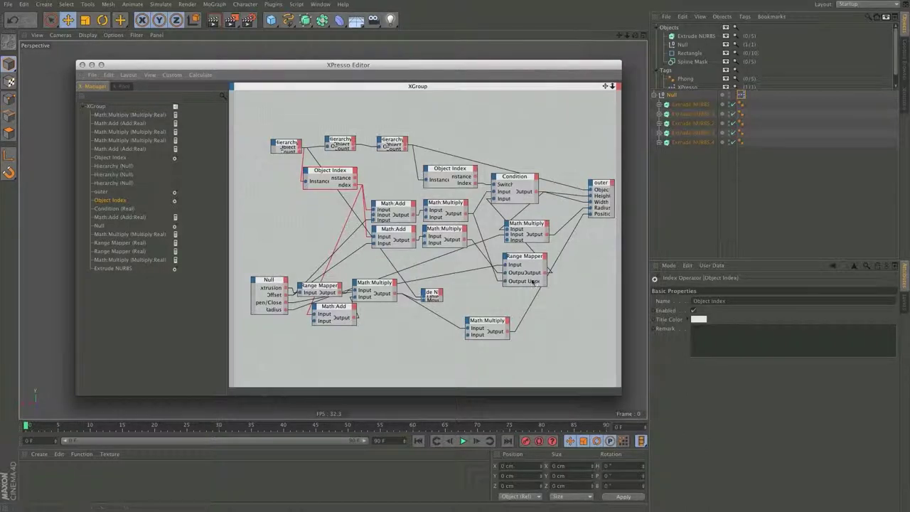
pyautogui.moveTo(603, 184); pyautogui.dragTo(603, 176)
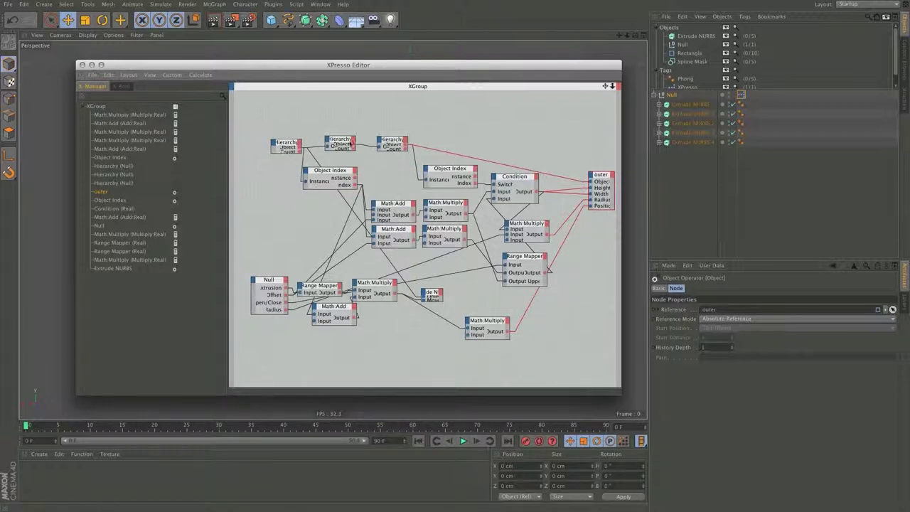
pyautogui.scroll(-1, 408, 162)
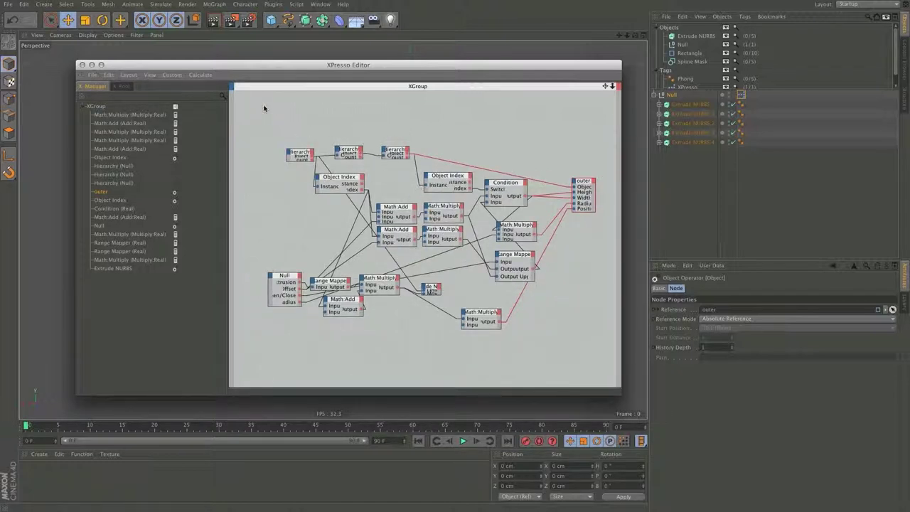
pyautogui.moveTo(264, 125); pyautogui.dragTo(406, 161)
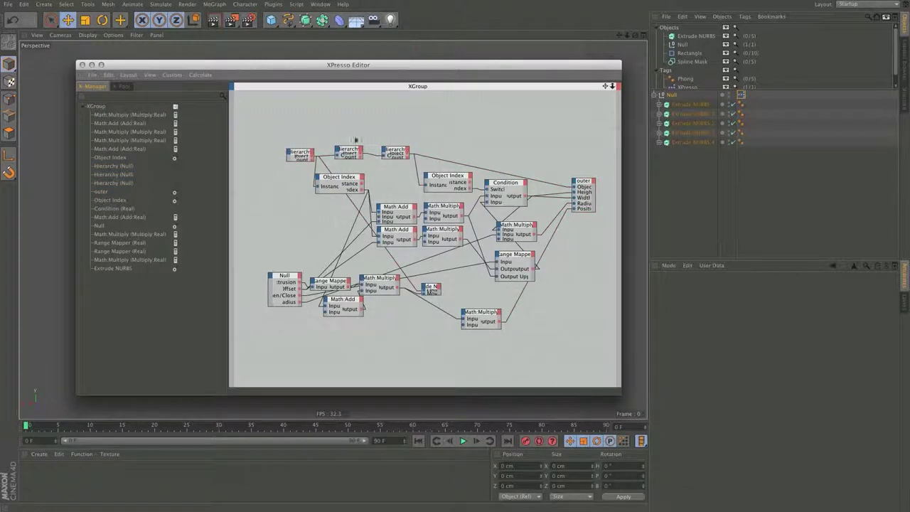
# Close the XPresso Editor and display the Null's user data sliders.
pyautogui.click(81, 65)
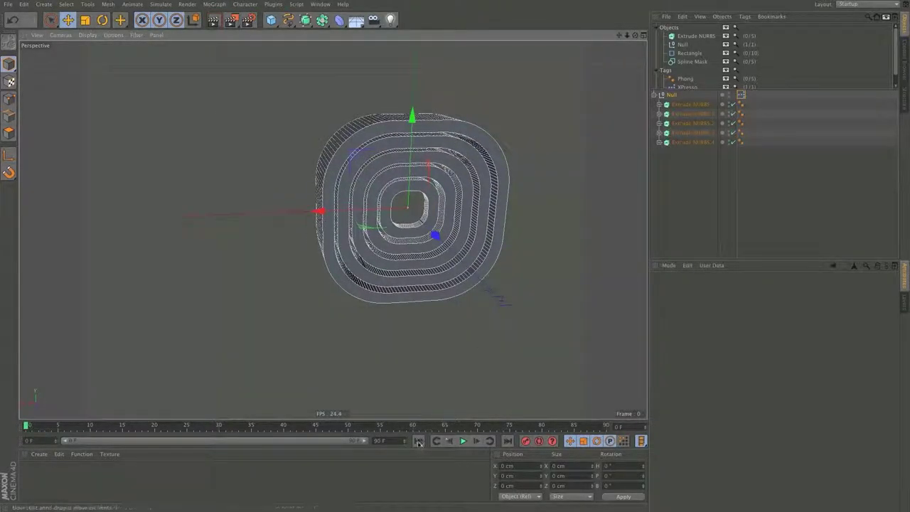
pyautogui.click(671, 95)
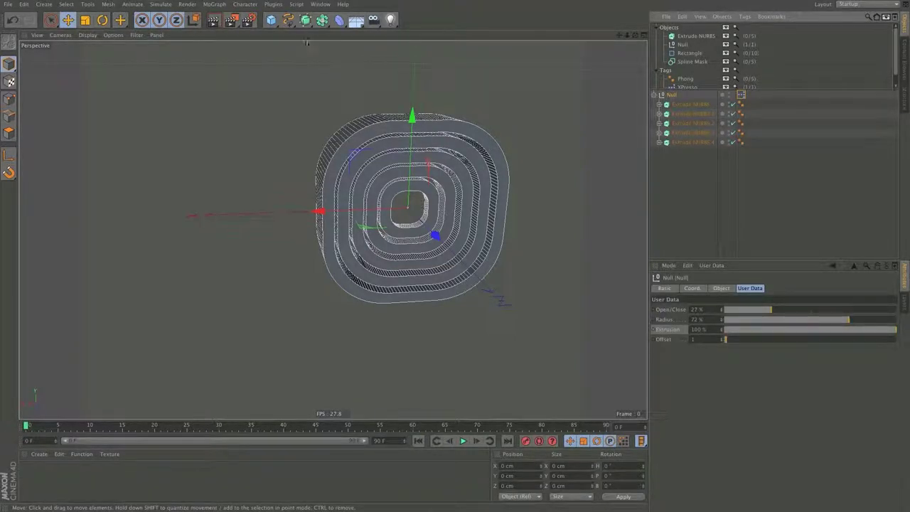
pyautogui.click(585, 1)
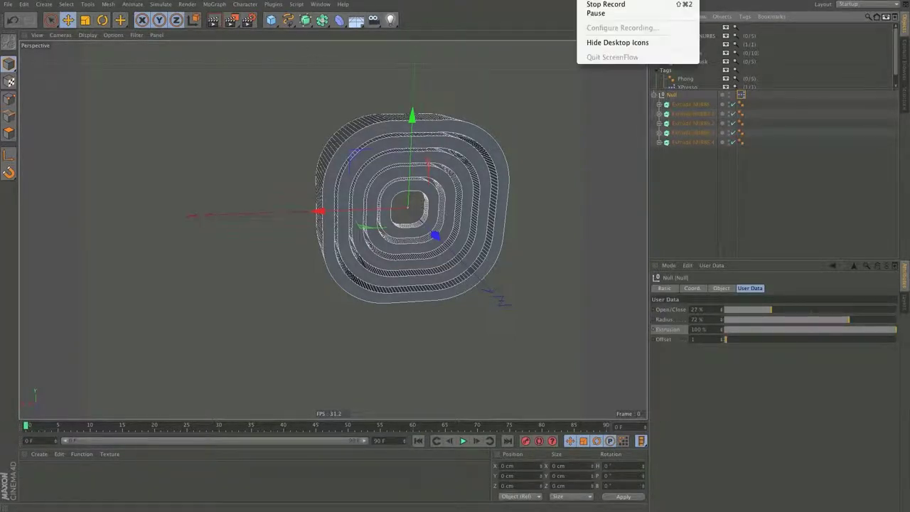
pyautogui.click(547, 19)
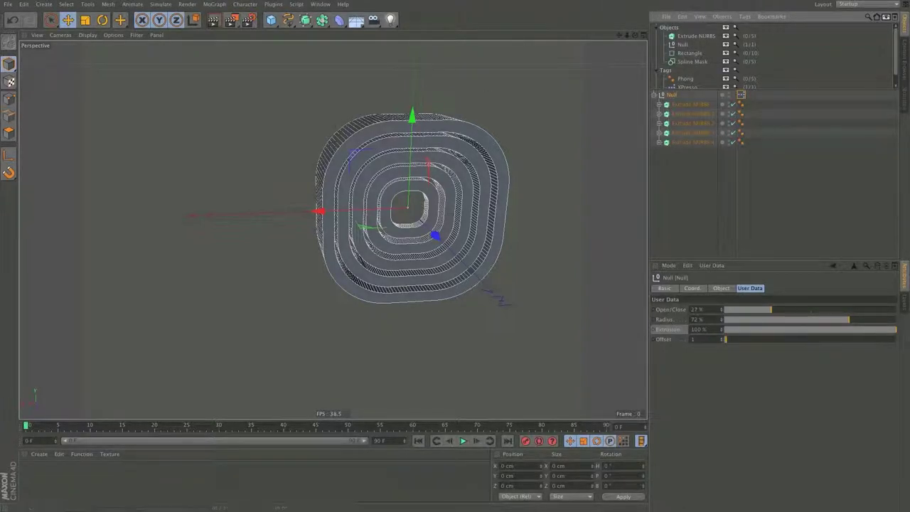
# Add a MoGraph Delay effector and place it inside the Null below the Extrude NURBS objects.
pyautogui.click(214, 4)
pyautogui.moveTo(235, 18)
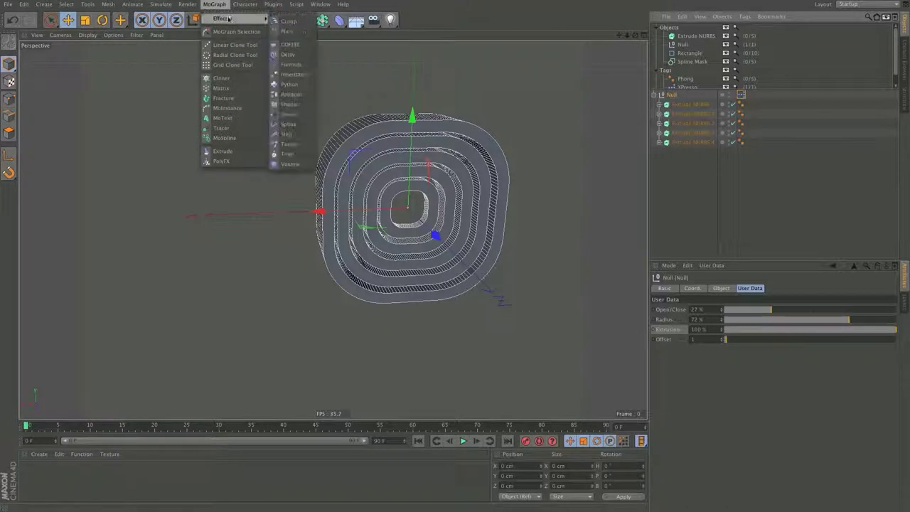
pyautogui.click(291, 55)
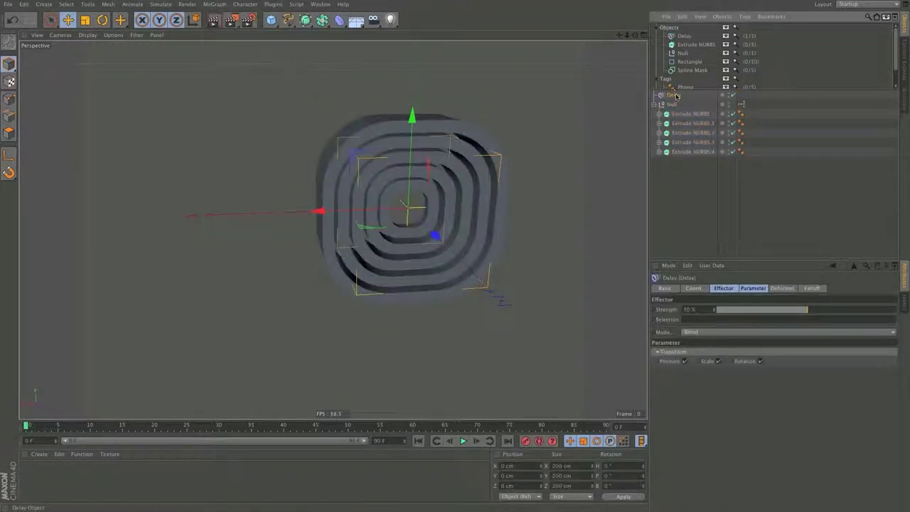
pyautogui.moveTo(688, 155); pyautogui.dragTo(684, 157)
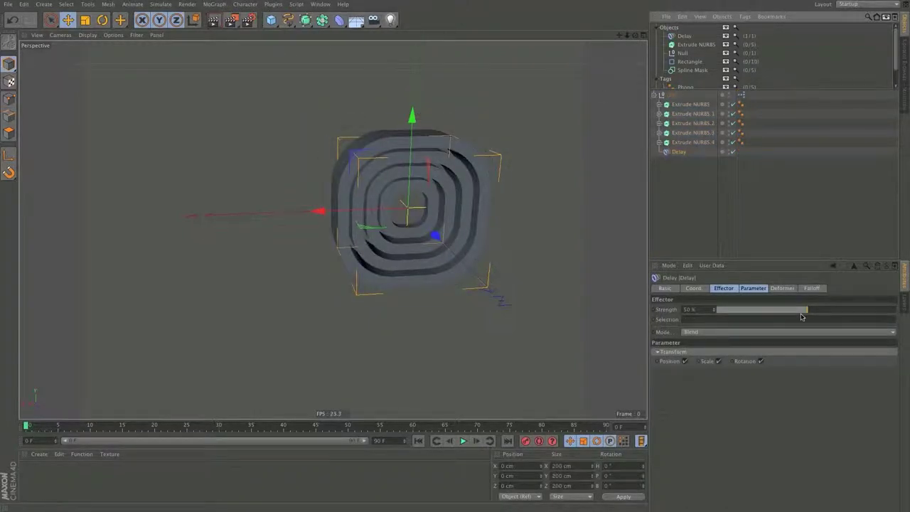
# Set the Delay effector's Deformation to Point and its Mode to Spring.
pyautogui.click(786, 289)
pyautogui.click(708, 308)
pyautogui.click(713, 337)
pyautogui.click(759, 289)
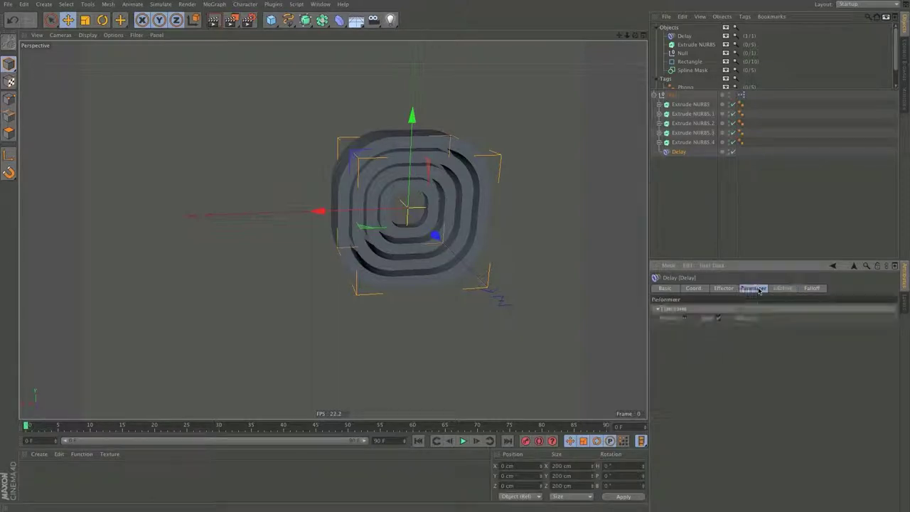
pyautogui.click(724, 289)
pyautogui.click(708, 336)
pyautogui.click(711, 362)
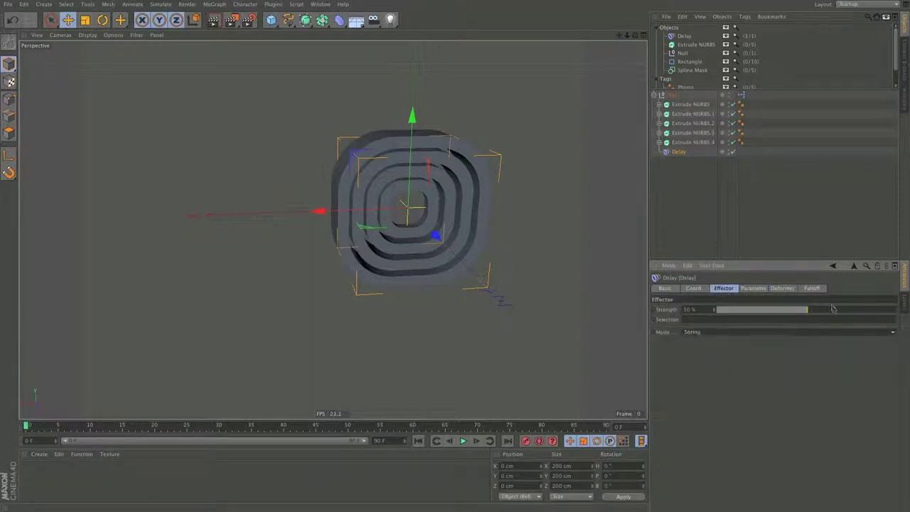
pyautogui.click(693, 289)
pyautogui.click(782, 289)
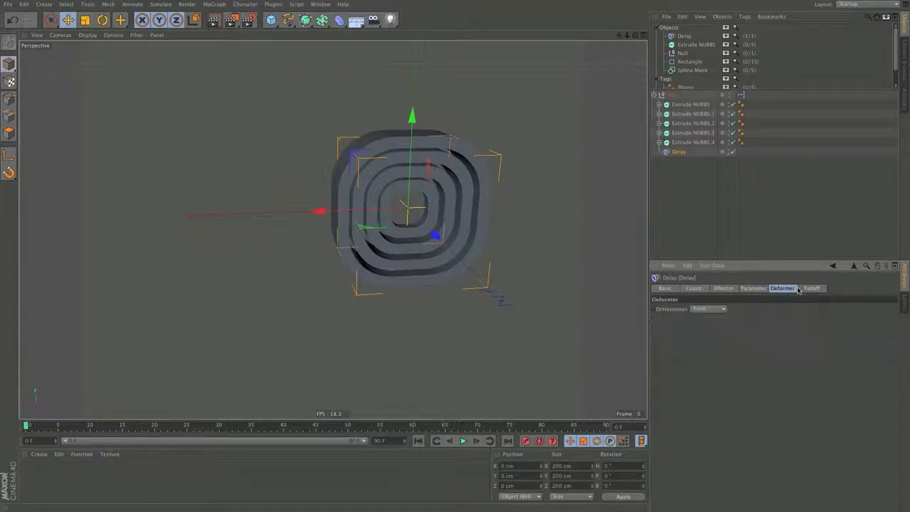
# Reopen the XPresso graph and reposition the Extrude NURBS node closer to the Math:Multiply that drives it.
pyautogui.click(680, 177)
pyautogui.doubleClick(740, 95)
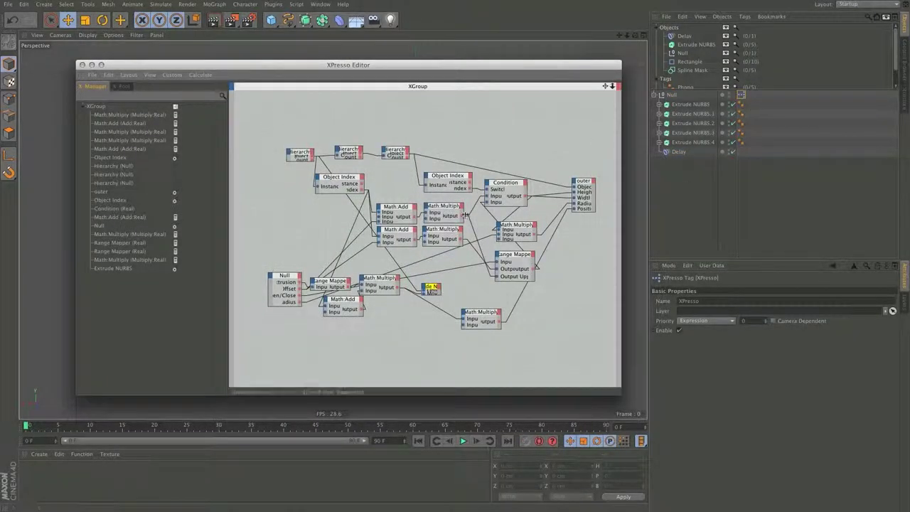
pyautogui.click(431, 289)
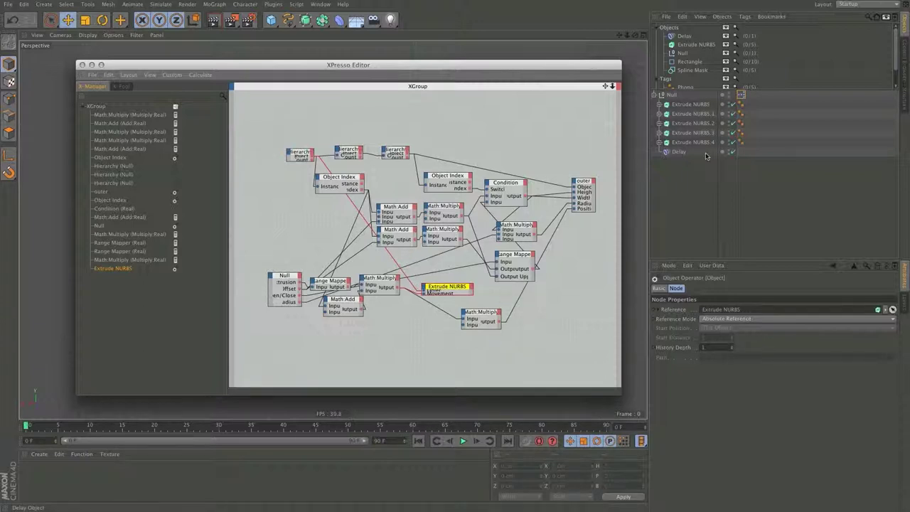
pyautogui.click(733, 153)
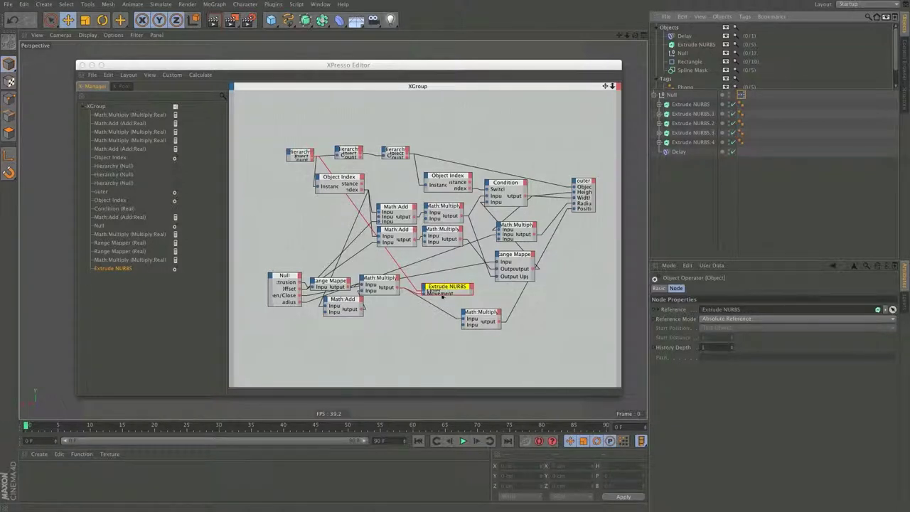
pyautogui.moveTo(451, 286); pyautogui.dragTo(418, 267)
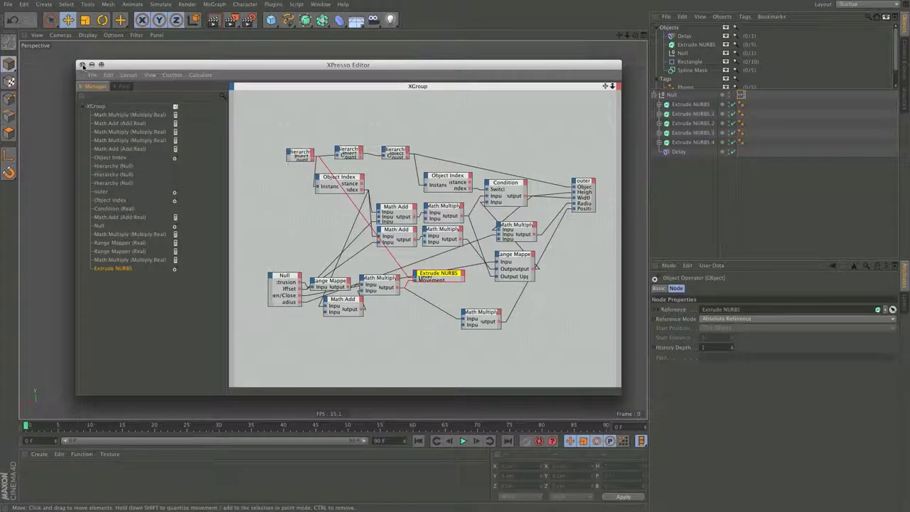
pyautogui.click(83, 64)
# Play the animation and set the Null's Extrusion to 76 % and Radius to 100 %.
pyautogui.click(463, 441)
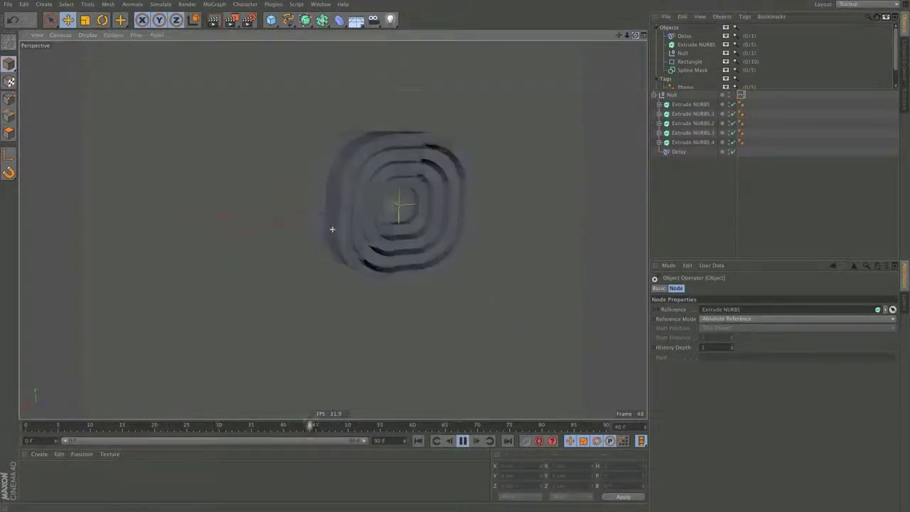
pyautogui.click(673, 95)
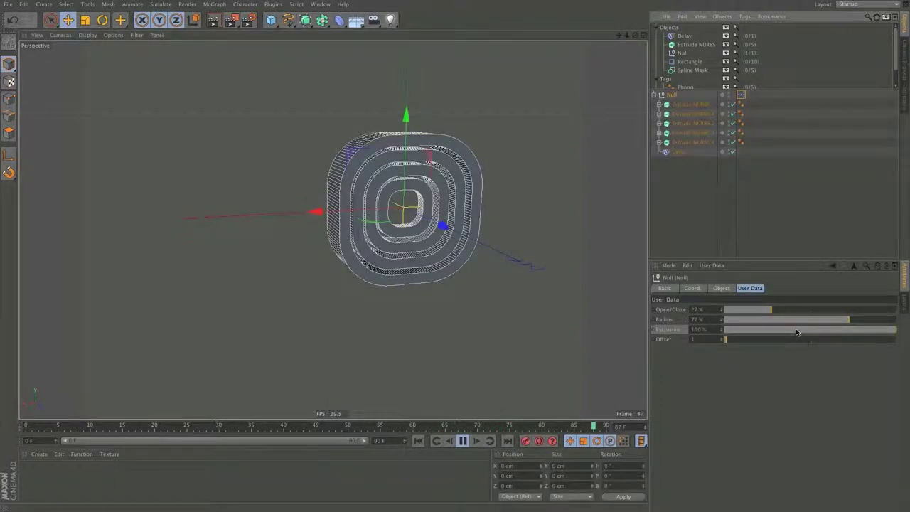
pyautogui.click(855, 332)
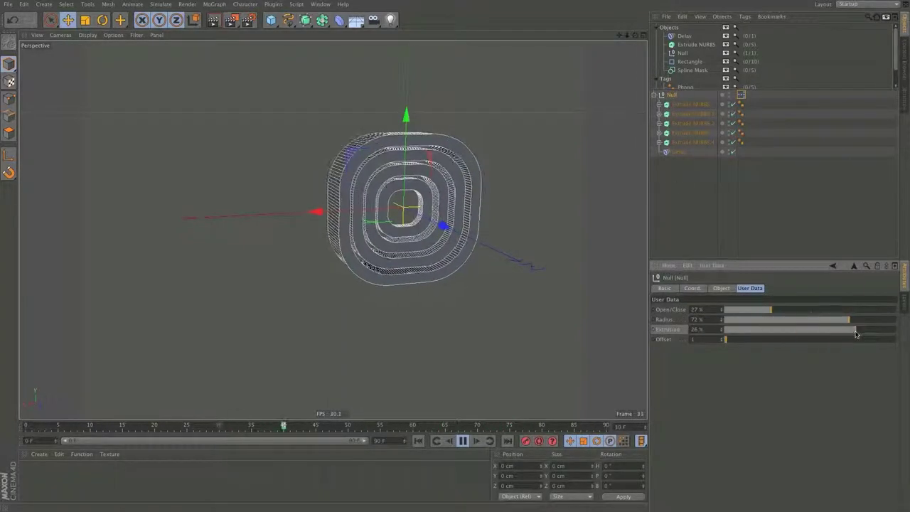
pyautogui.click(763, 322)
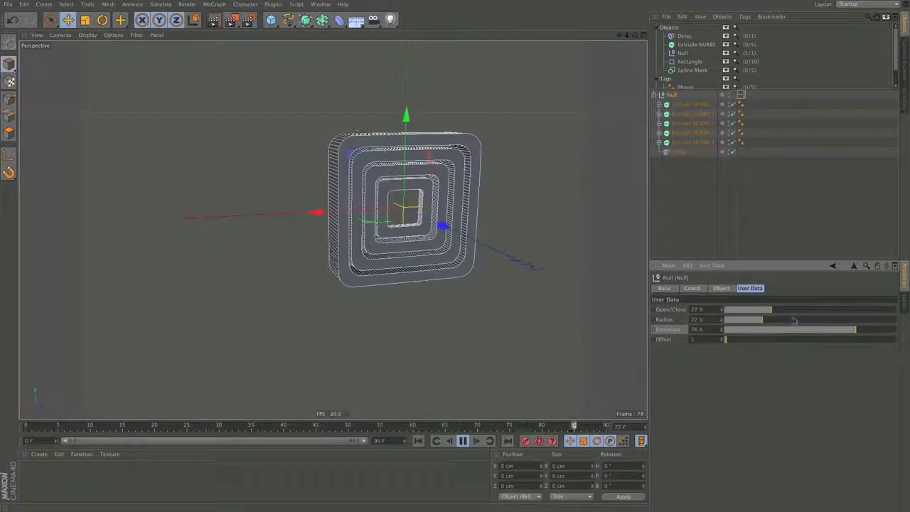
pyautogui.click(886, 322)
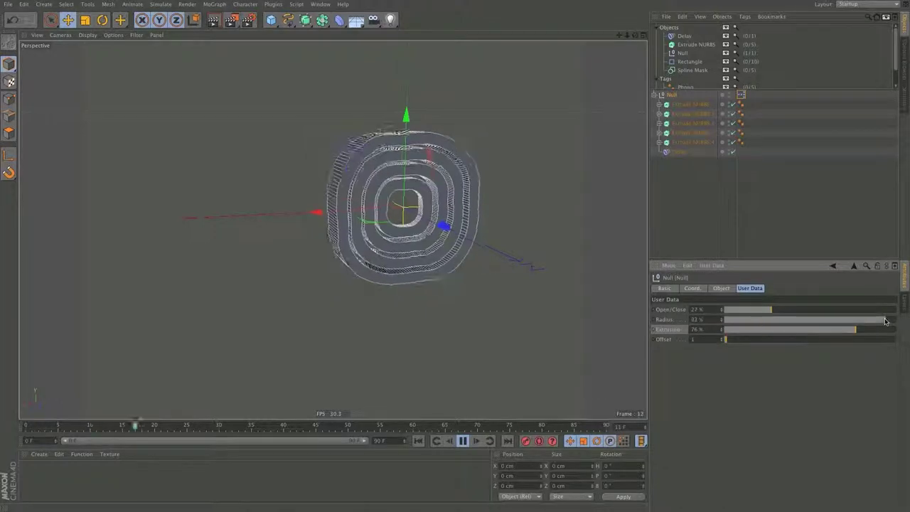
pyautogui.click(742, 322)
pyautogui.moveTo(730, 322); pyautogui.dragTo(908, 325)
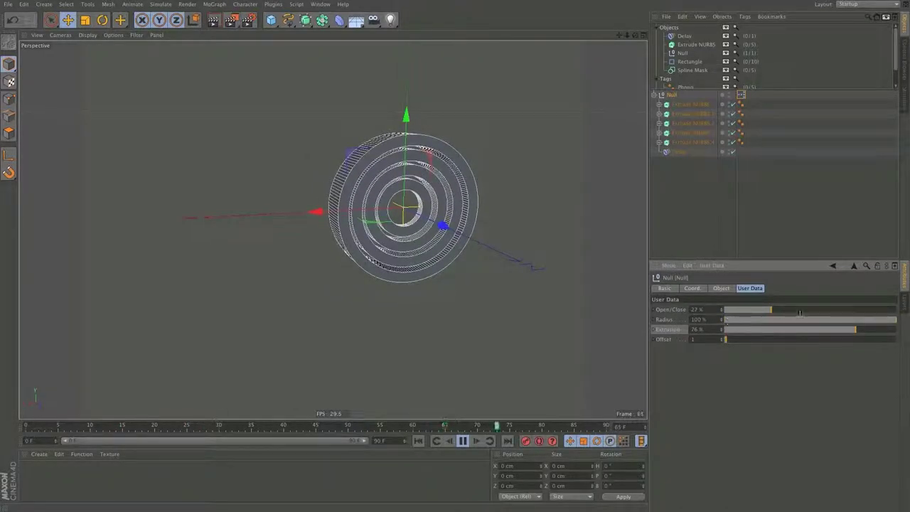
# Try different Open/Close values on the Null during playback, ending at 56 %.
pyautogui.moveTo(800, 311); pyautogui.dragTo(837, 310)
pyautogui.click(777, 311)
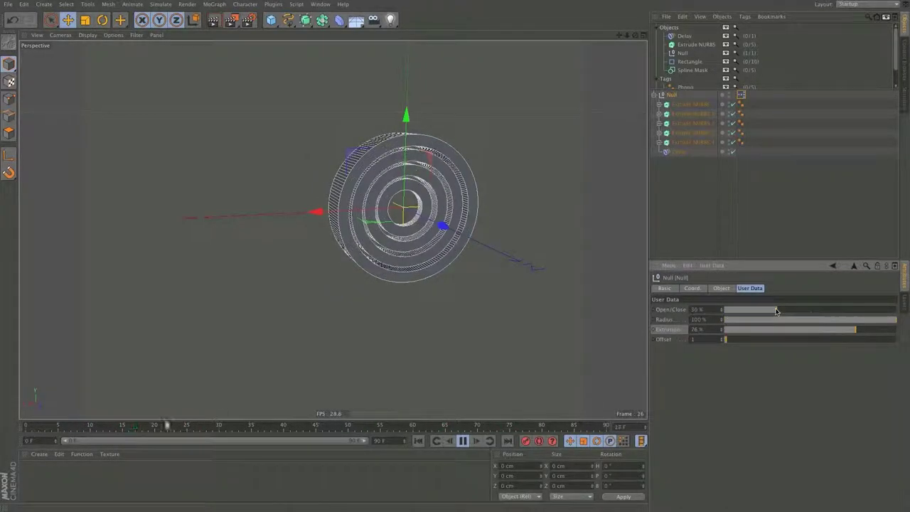
pyautogui.click(869, 310)
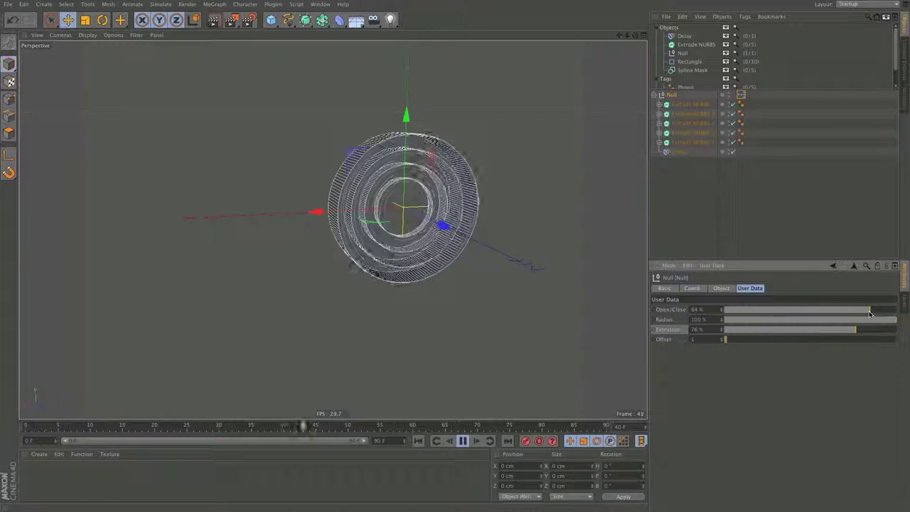
pyautogui.click(821, 310)
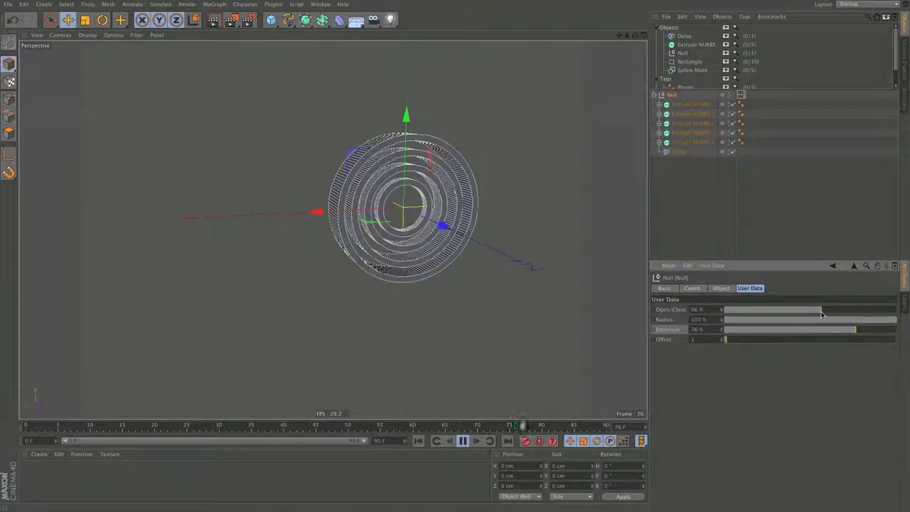
# Duplicate the five Extrude NURBS objects inside the Null above the Delay effector and stop playback.
pyautogui.click(686, 105)
pyautogui.keyDown('shift'); pyautogui.click(687, 143); pyautogui.keyUp('shift')
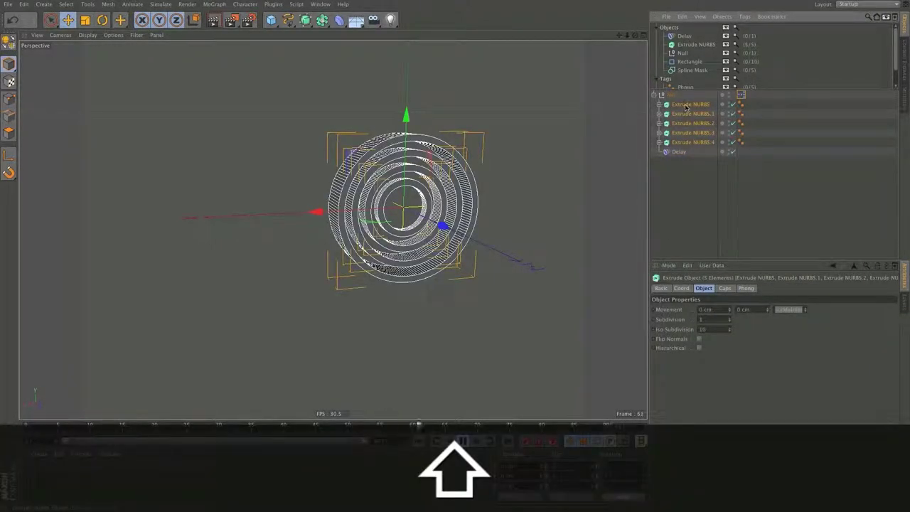
pyautogui.keyDown('super'); pyautogui.moveTo(686, 106); pyautogui.dragTo(685, 146); pyautogui.keyUp('super')
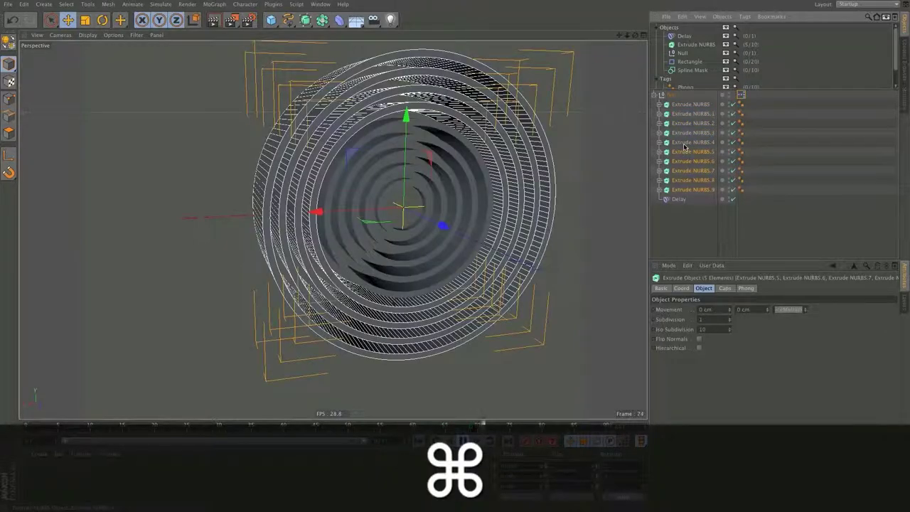
pyautogui.scroll(-1, 502, 136)
pyautogui.moveTo(619, 35); pyautogui.dragTo(552, 53)
pyautogui.scroll(-1, 632, 135)
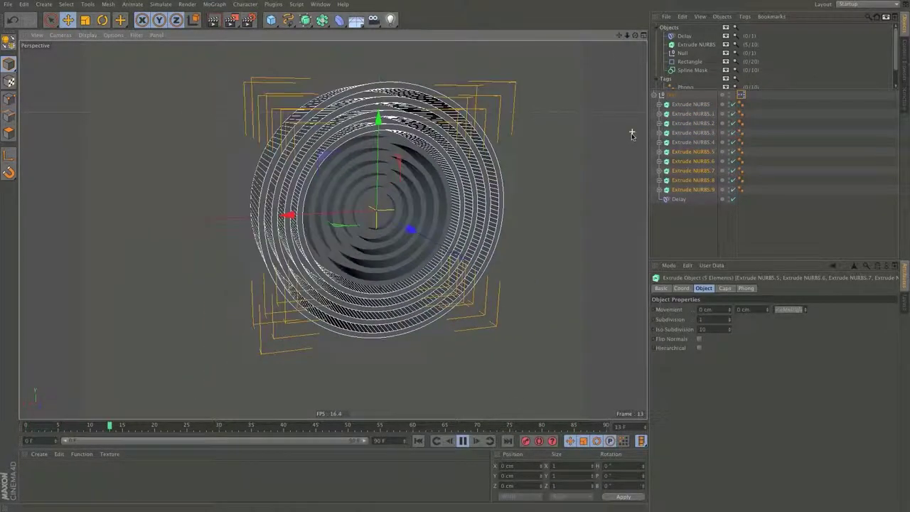
pyautogui.click(463, 440)
# Set the first Hierarchy node's Reference Mode to Use Start Position in XPresso and return to frame 0.
pyautogui.doubleClick(741, 95)
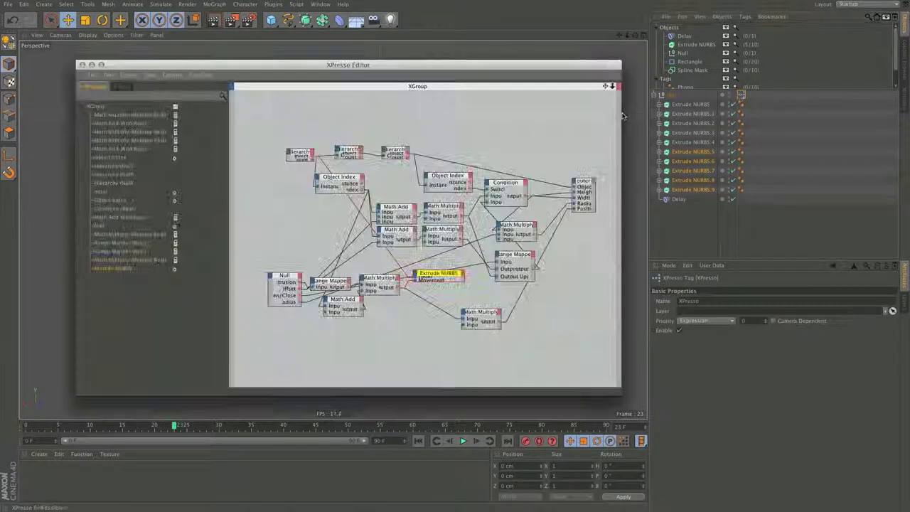
pyautogui.click(302, 152)
pyautogui.click(725, 320)
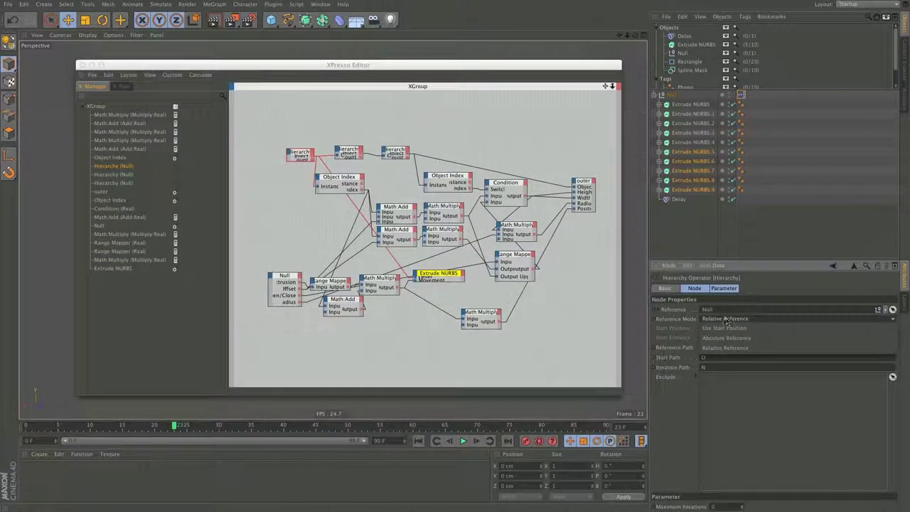
pyautogui.click(726, 330)
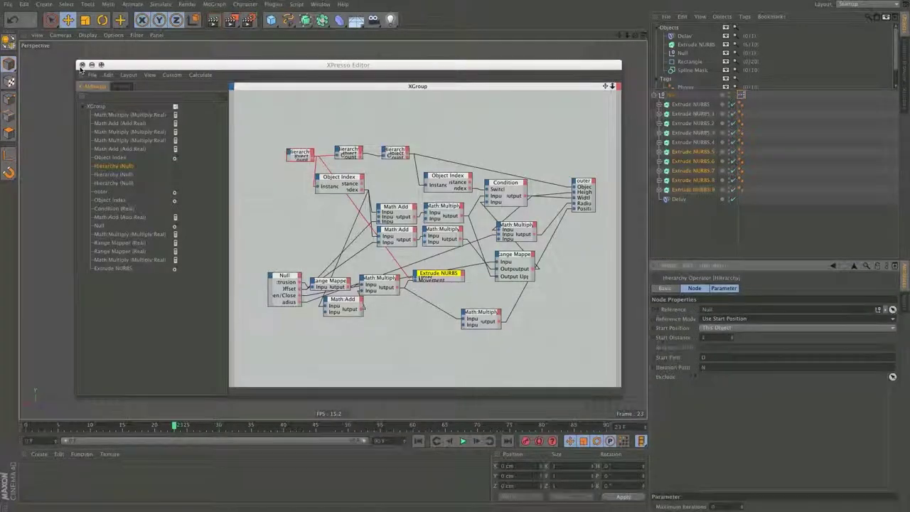
pyautogui.click(83, 65)
pyautogui.click(421, 442)
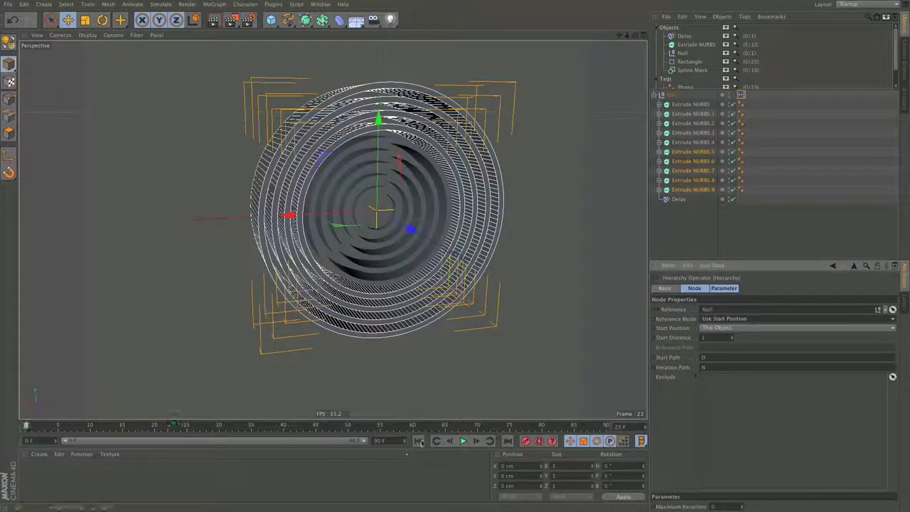
# Delete the last three Extrude NURBS copies and the Delay effector.
pyautogui.click(691, 190)
pyautogui.keyDown('shift'); pyautogui.click(694, 169); pyautogui.keyUp('shift')
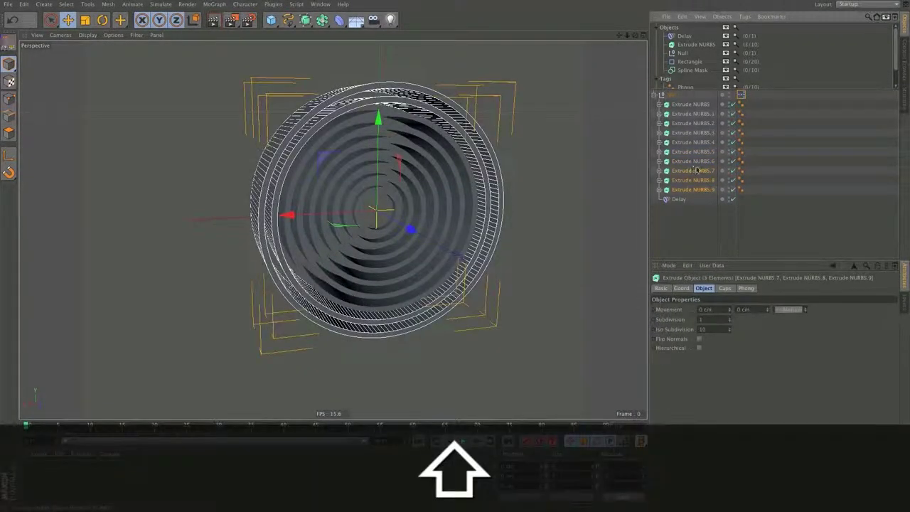
pyautogui.press('Delete')
pyautogui.click(679, 172)
pyautogui.press('Delete')
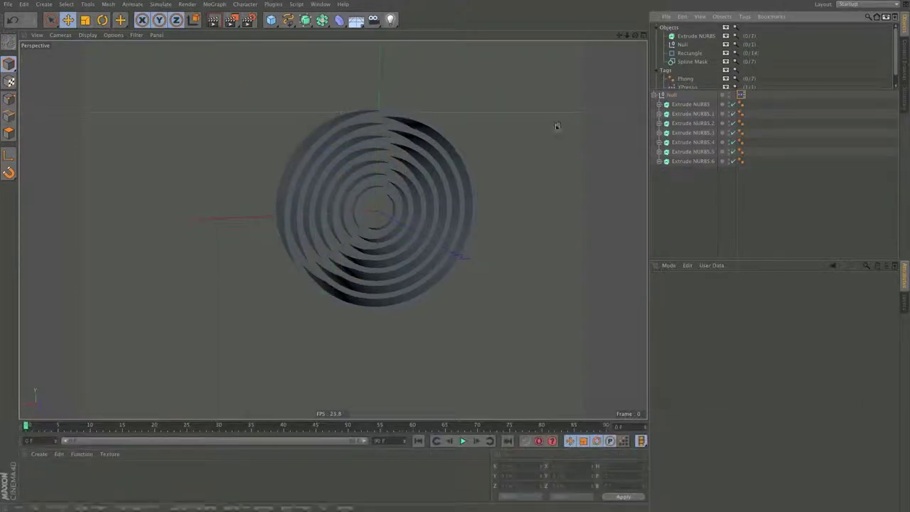
# Add a MoGraph Cloner and move the seven Extrude NURBS objects from the Null into it.
pyautogui.click(214, 4)
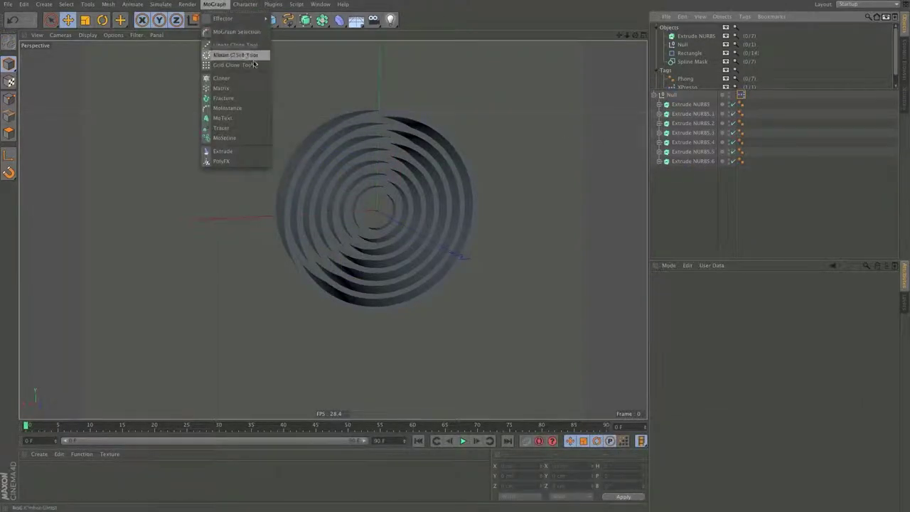
pyautogui.click(245, 79)
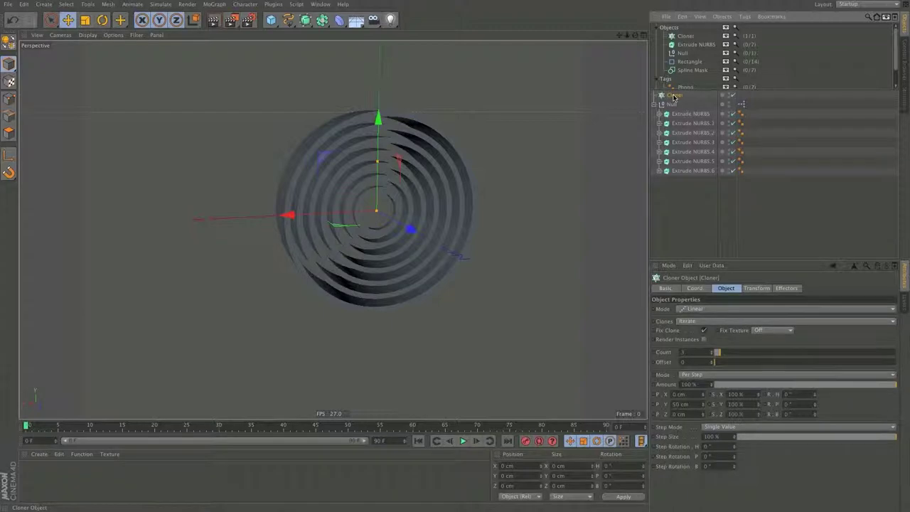
pyautogui.moveTo(693, 206); pyautogui.dragTo(679, 114)
pyautogui.moveTo(678, 114); pyautogui.dragTo(678, 95)
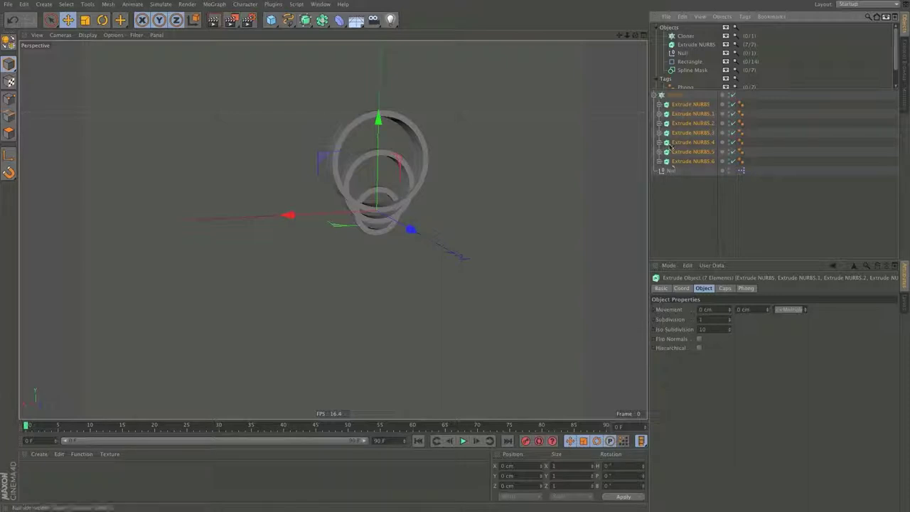
# Nest the Cloner inside the Null and set it to 7 clones with a Y position of 0 cm per step.
pyautogui.moveTo(673, 172); pyautogui.dragTo(681, 107)
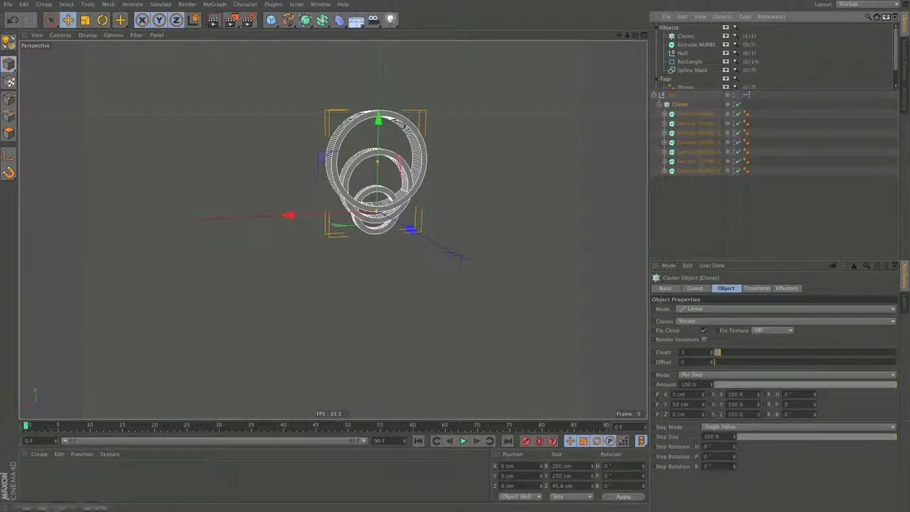
pyautogui.moveTo(706, 188); pyautogui.dragTo(691, 113)
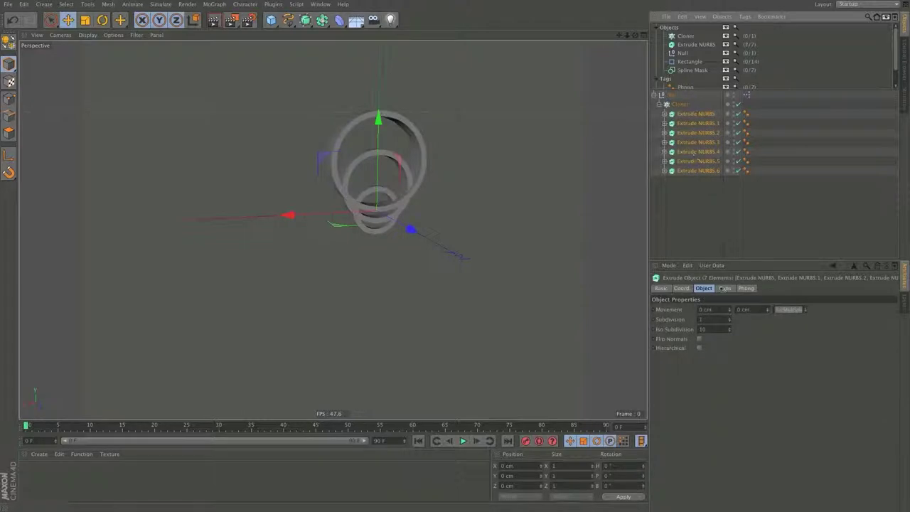
pyautogui.click(685, 104)
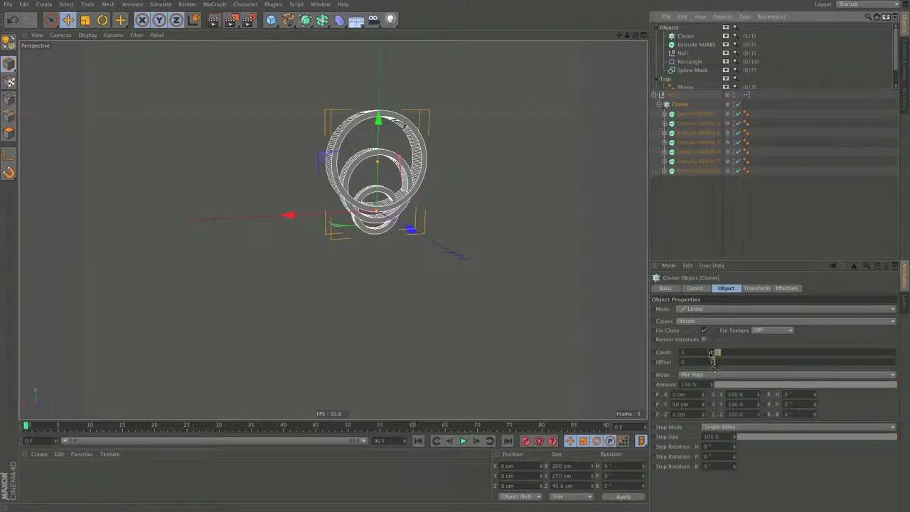
pyautogui.click(713, 352)
pyautogui.moveTo(713, 353); pyautogui.dragTo(721, 353)
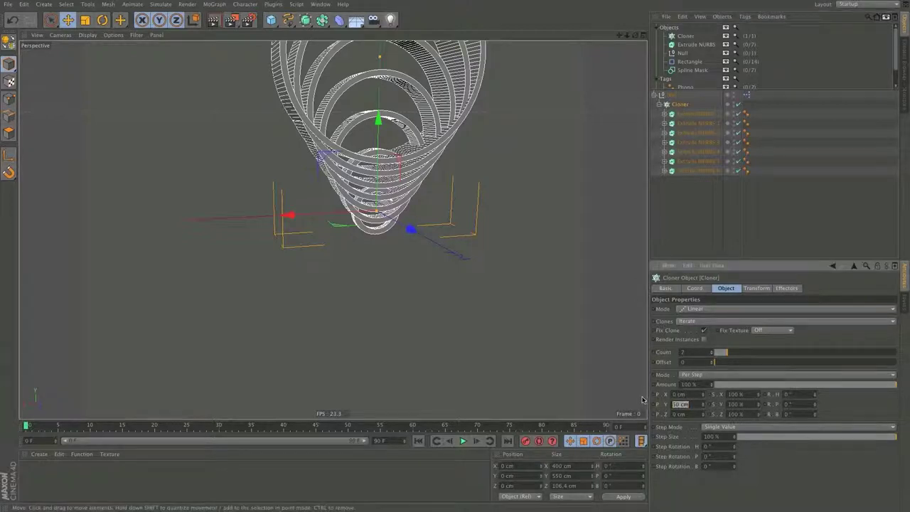
pyautogui.press('Return')
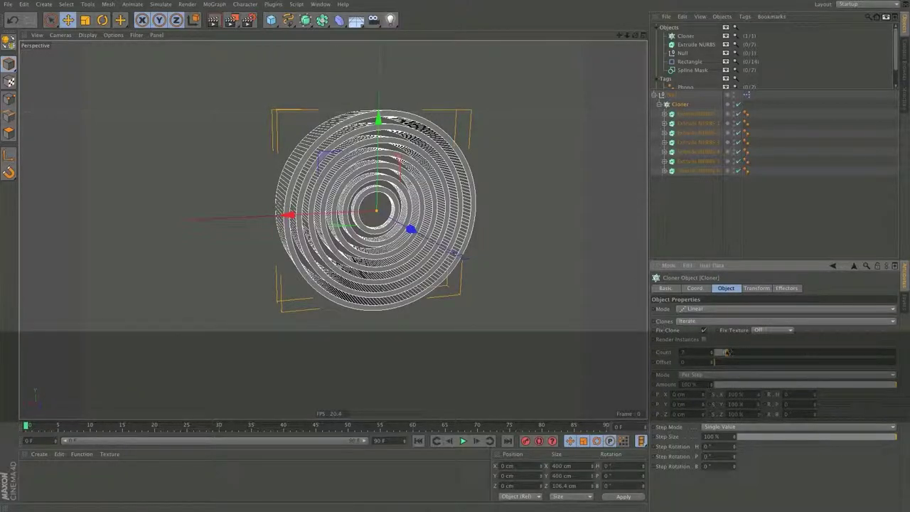
# Start playback and set the Null's user data to Open/Close 14%, Radius 48% and Extrusion 25%.
pyautogui.click(671, 95)
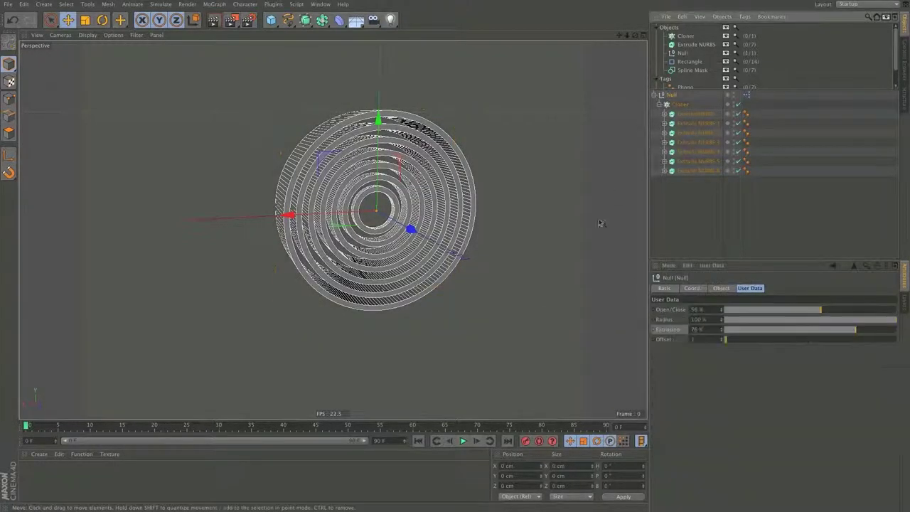
pyautogui.click(463, 441)
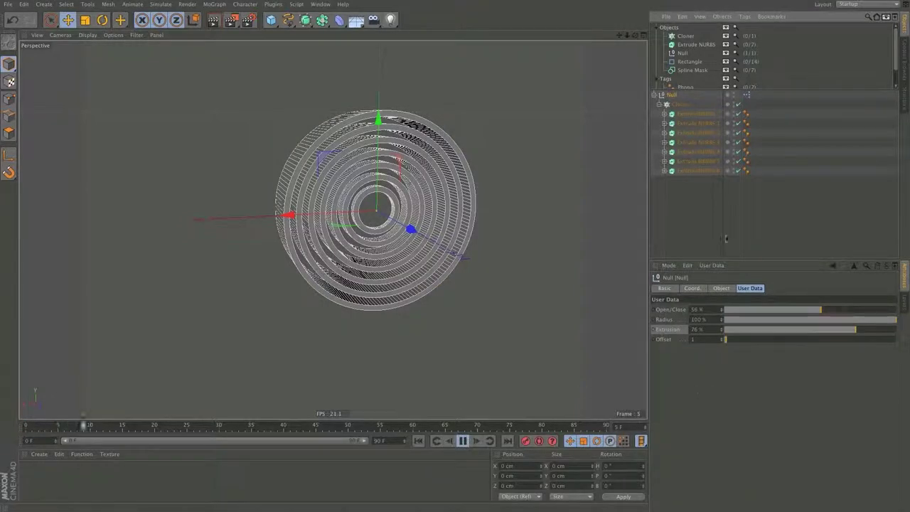
pyautogui.click(769, 329)
pyautogui.moveTo(806, 323)
pyautogui.mouseDown()
pyautogui.moveTo(751, 322)
pyautogui.moveTo(799, 320)
pyautogui.mouseUp()
pyautogui.click(749, 310)
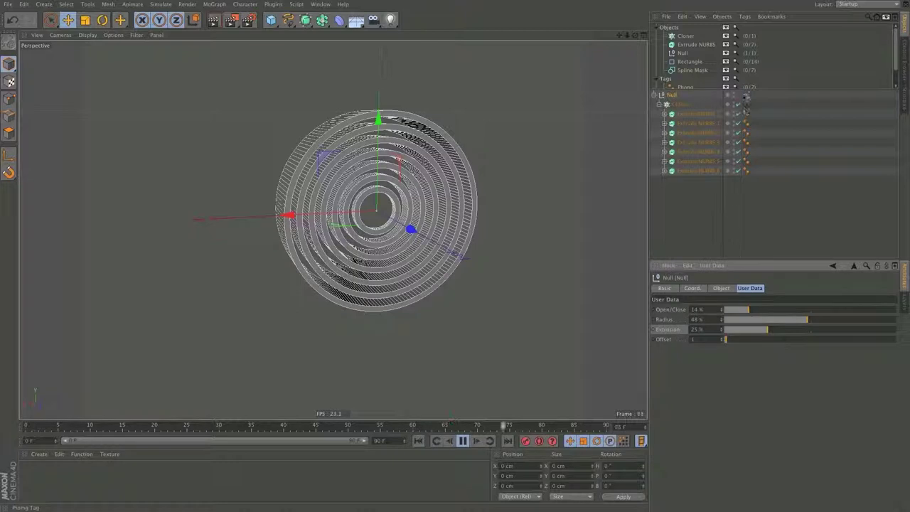
# Move the XPresso tag from the Null to the Cloner and set the Null's Open/Close to 41%, Radius to 36% and Extrusion to 52%.
pyautogui.moveTo(747, 95); pyautogui.dragTo(746, 106)
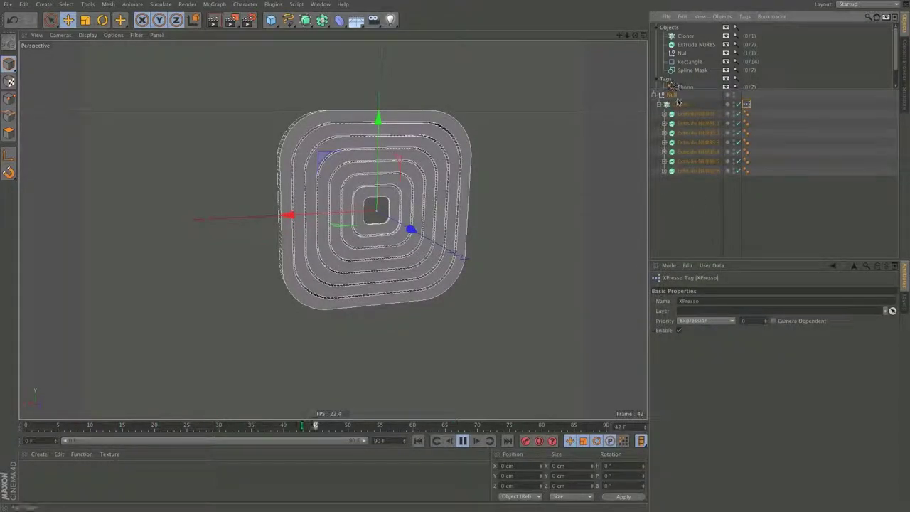
pyautogui.click(673, 95)
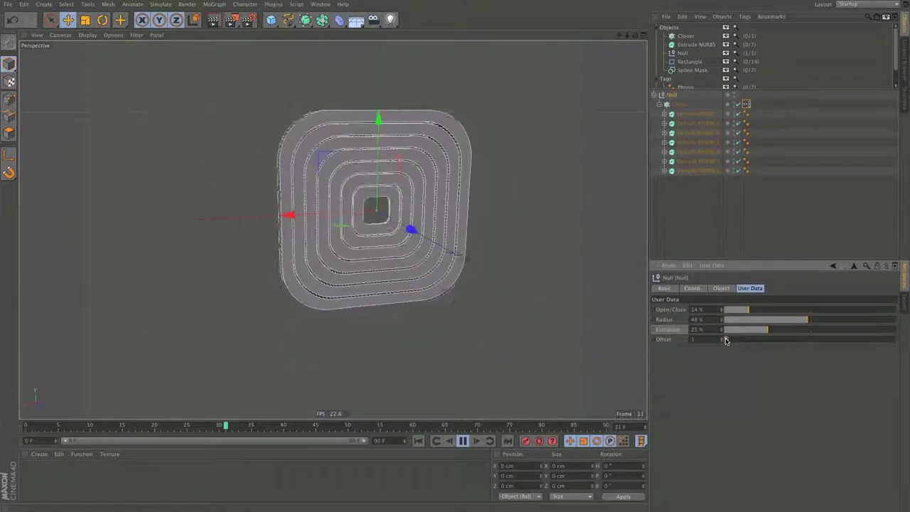
pyautogui.moveTo(727, 341); pyautogui.dragTo(795, 311)
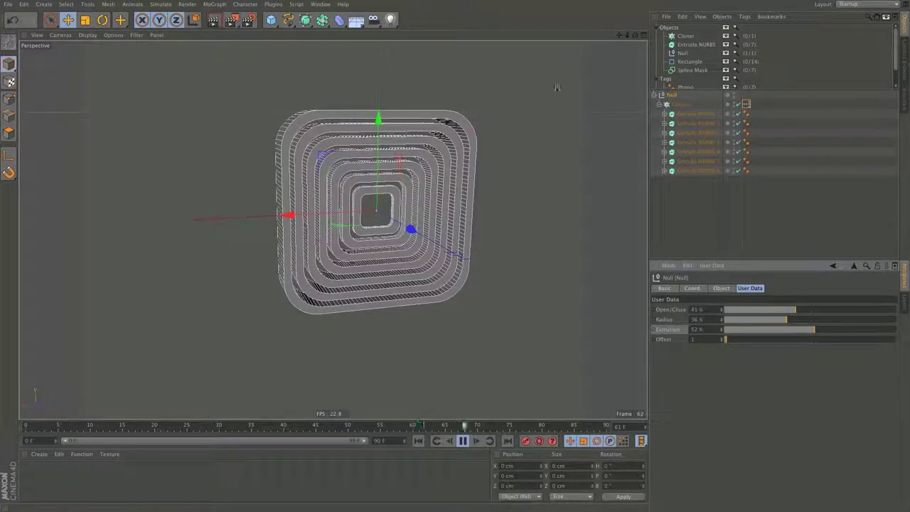
# Add a MoGraph Formula effector to the Cloner.
pyautogui.click(680, 104)
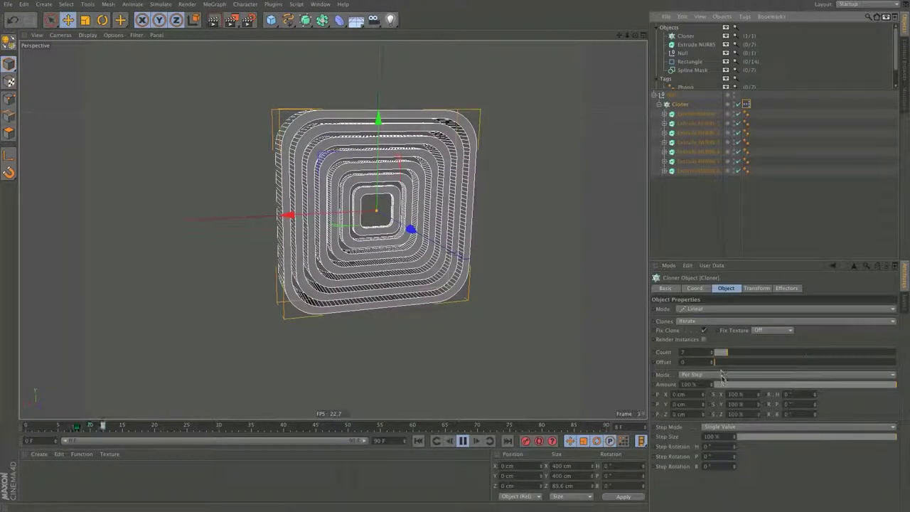
pyautogui.click(214, 5)
pyautogui.moveTo(242, 17)
pyautogui.click(292, 67)
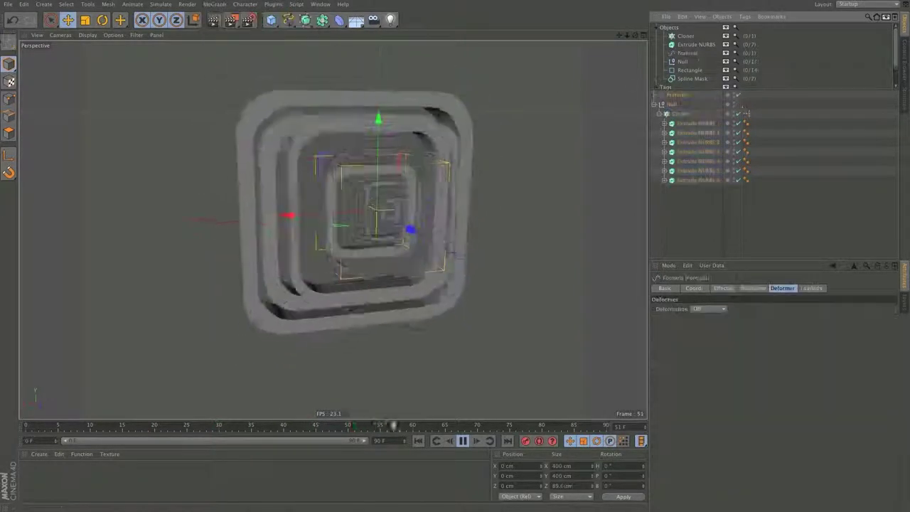
# Limit the Formula effector to position by disabling Scale, with P.X at 0 cm and P.Z at 64 cm.
pyautogui.click(753, 288)
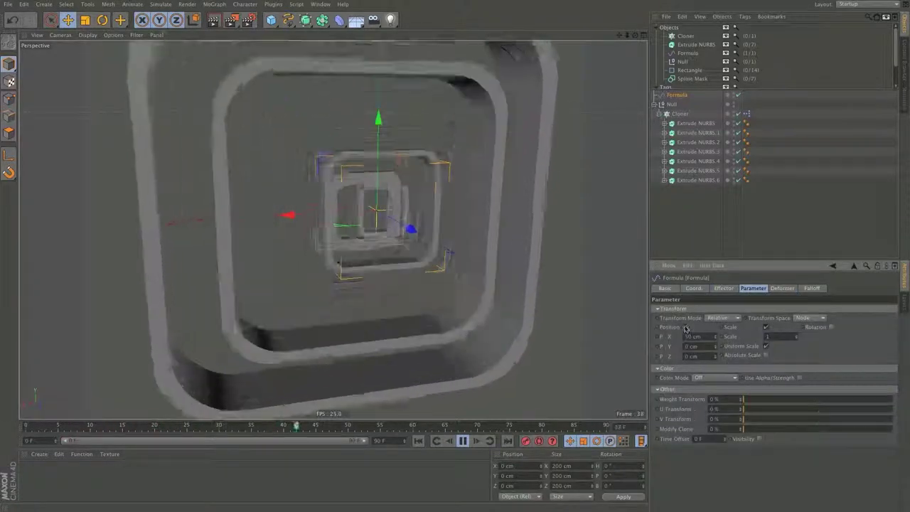
pyautogui.click(685, 327)
pyautogui.click(744, 327)
pyautogui.click(685, 326)
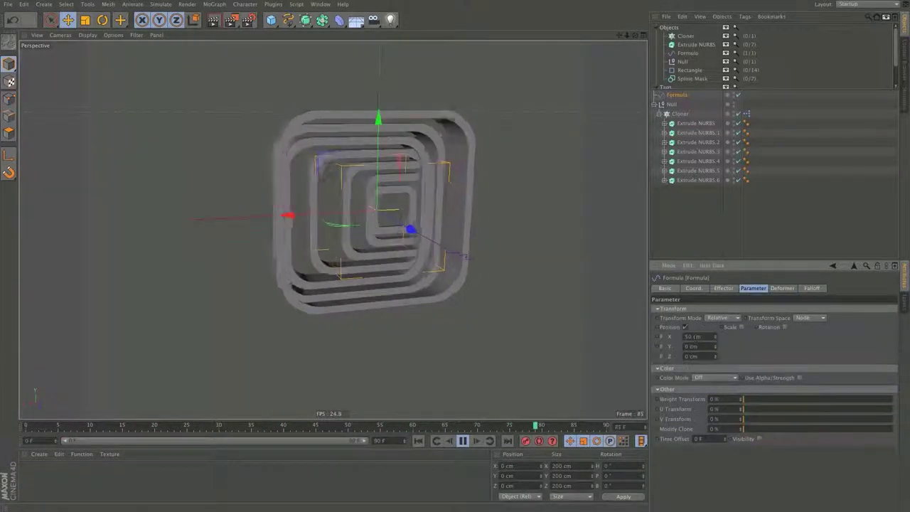
pyautogui.write('0')
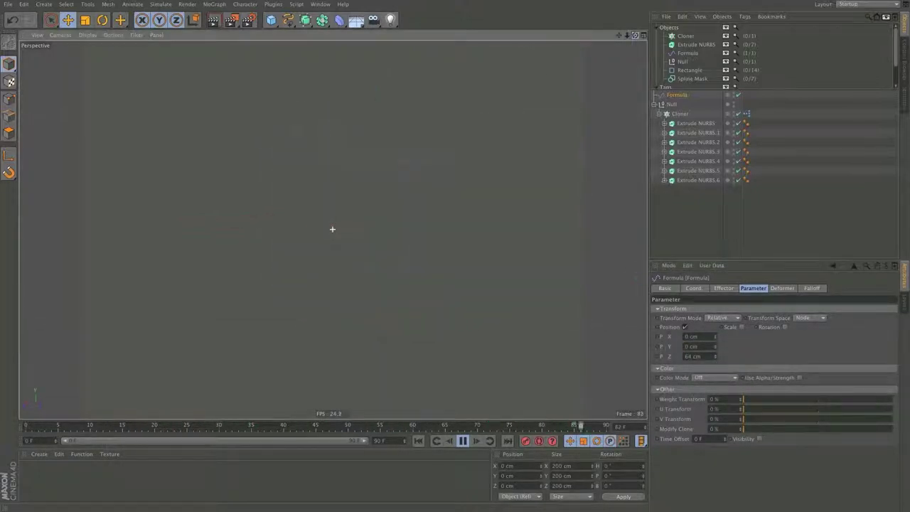
# Stop playback at frame 23 and render the perspective view from an angle.
pyautogui.moveTo(635, 34)
pyautogui.mouseDown()
pyautogui.moveTo(625, 45)
pyautogui.moveTo(544, 30)
pyautogui.moveTo(640, 38)
pyautogui.mouseUp()
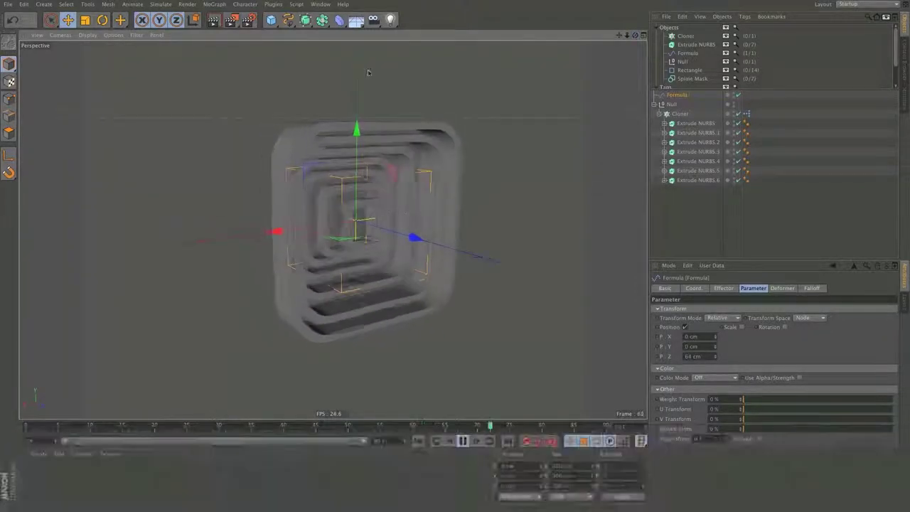
pyautogui.click(462, 441)
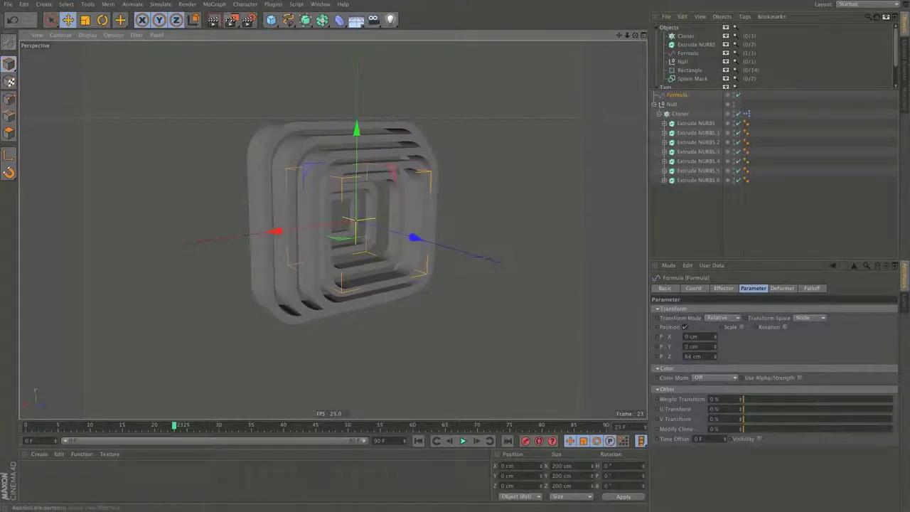
pyautogui.click(214, 20)
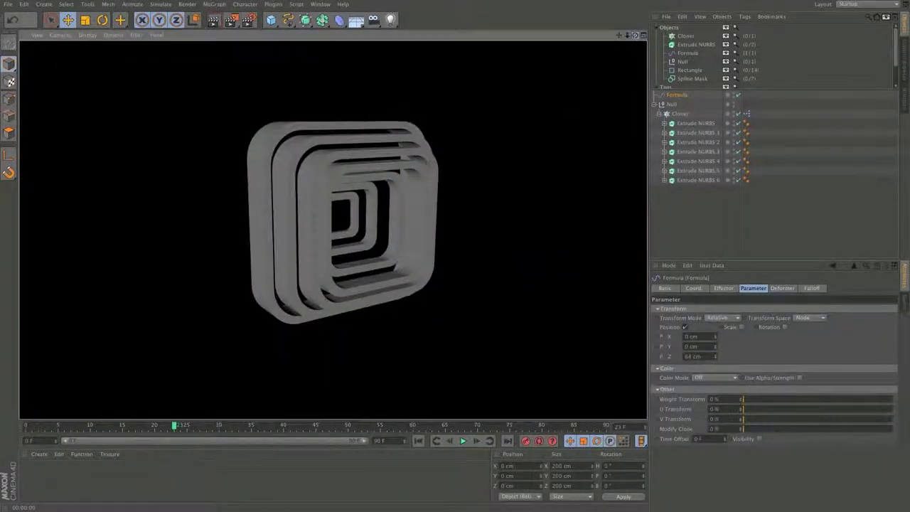
# Delete every Extrude NURBS in the Cloner except the first and expand its Spline Mask down to the outer and inner rectangles.
pyautogui.moveTo(635, 35); pyautogui.dragTo(610, 38)
pyautogui.moveTo(698, 197); pyautogui.dragTo(679, 131)
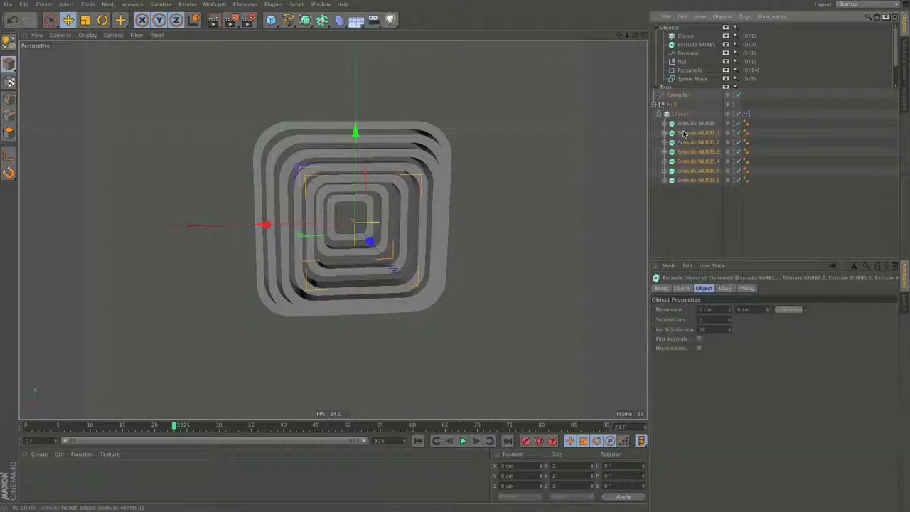
pyautogui.press('Delete')
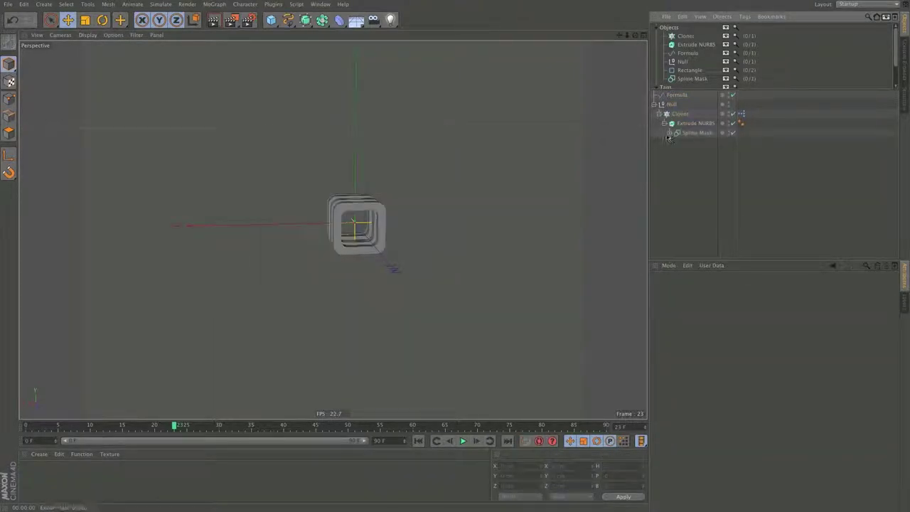
pyautogui.click(669, 134)
pyautogui.moveTo(701, 147); pyautogui.dragTo(695, 161)
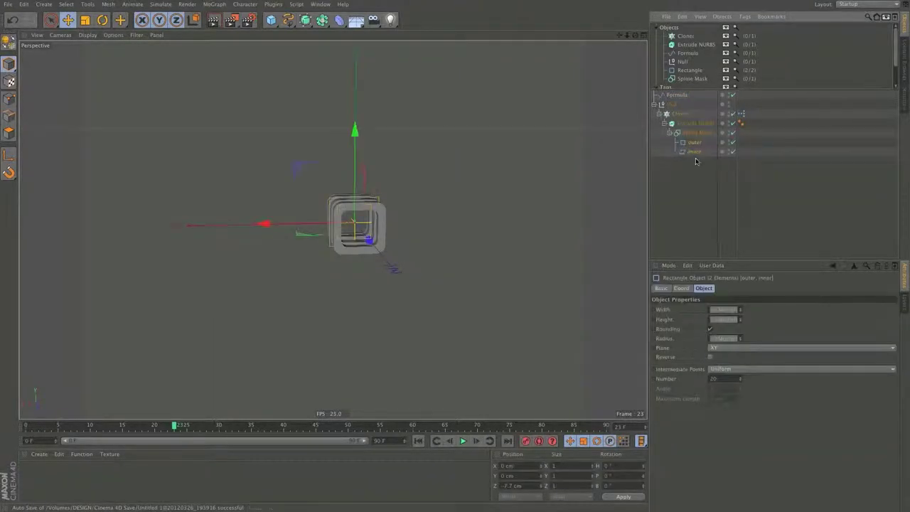
pyautogui.click(694, 134)
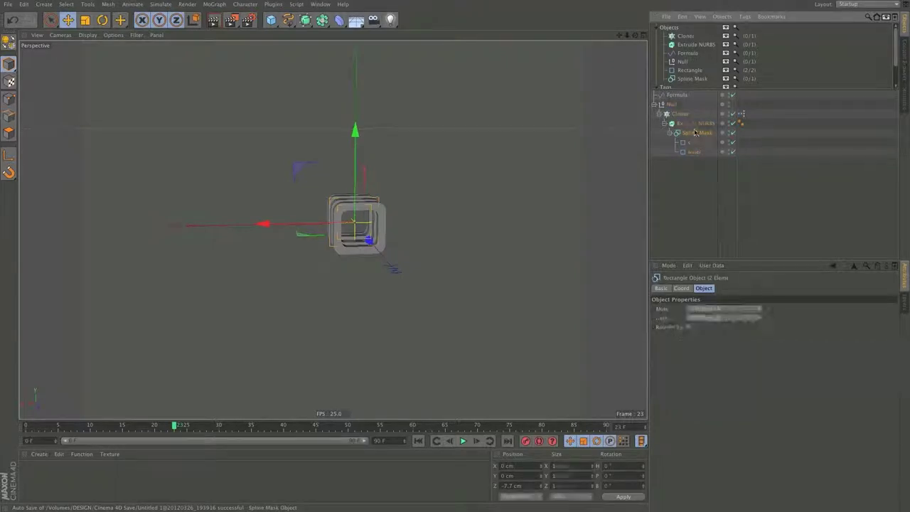
# Move the three Hierarchy nodes to the start of the XGroup node list in the Cloner's XPresso setup.
pyautogui.doubleClick(743, 114)
pyautogui.moveTo(285, 113); pyautogui.dragTo(424, 167)
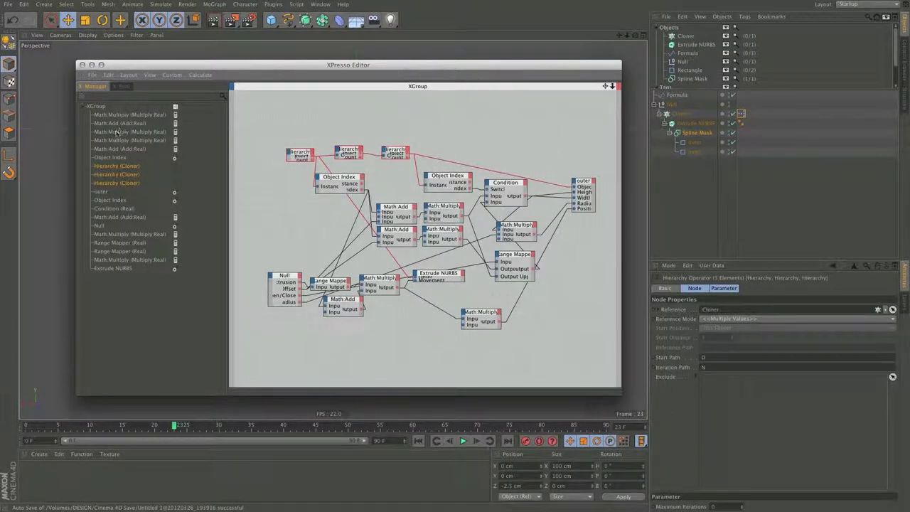
pyautogui.moveTo(128, 169); pyautogui.dragTo(128, 113)
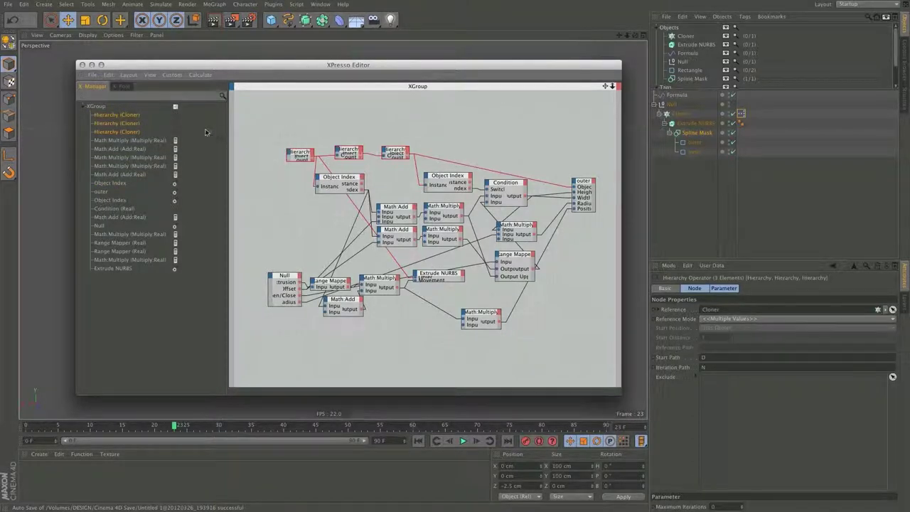
pyautogui.click(82, 65)
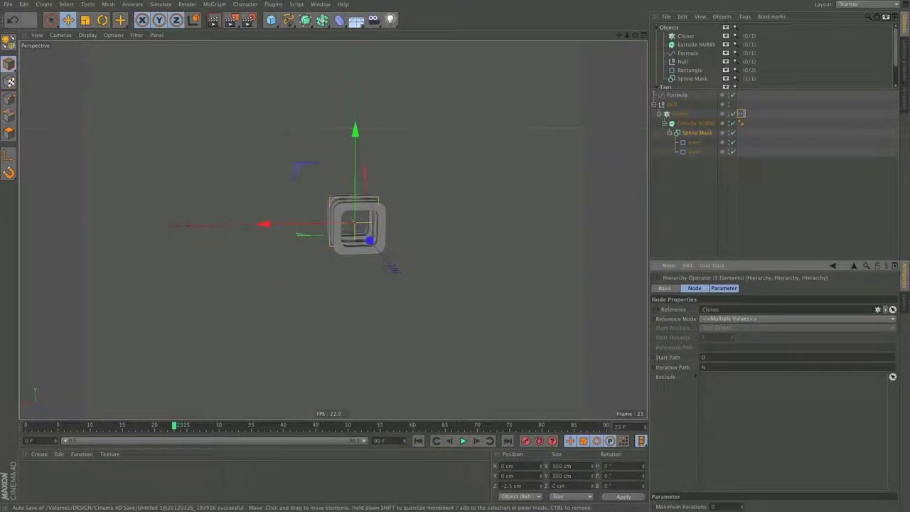